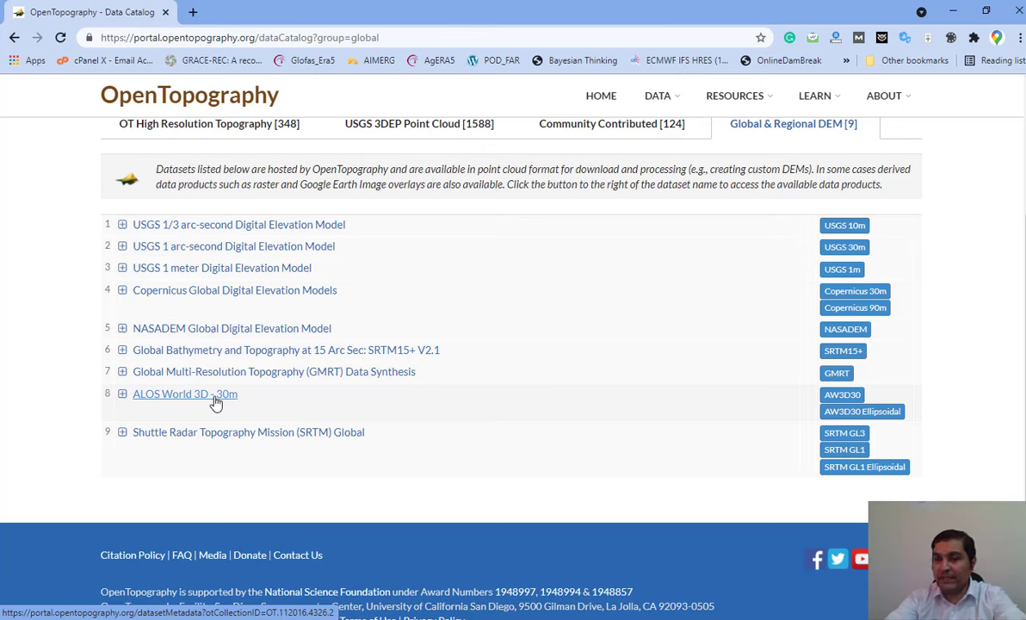
# Open the ALOS World 3D - 30m dataset page from the global DEM list in a new tab and switch to it.
pyautogui.rightClick(216, 401)
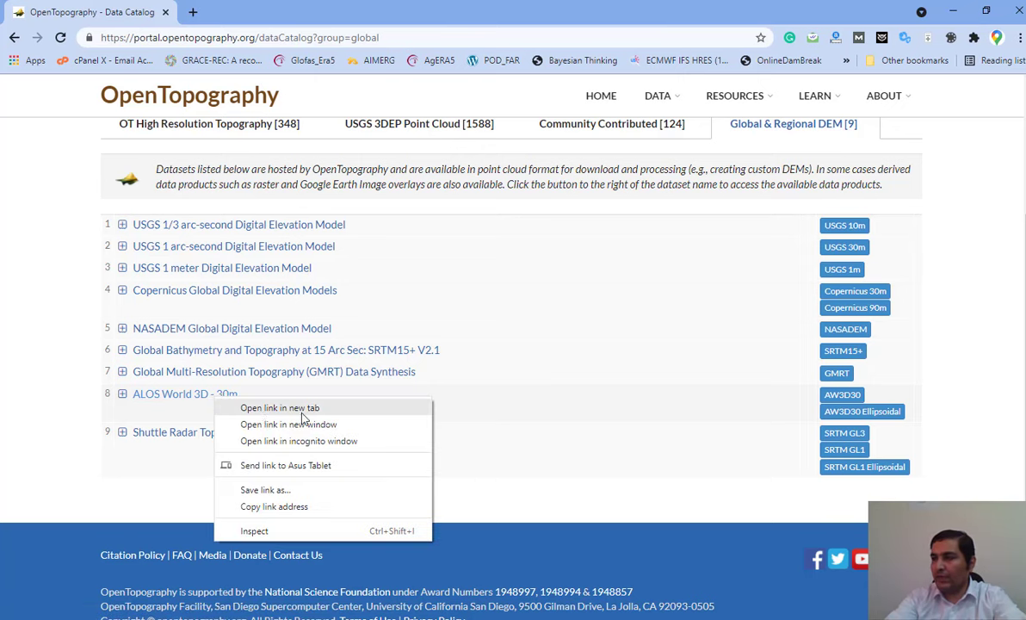
pyautogui.click(284, 408)
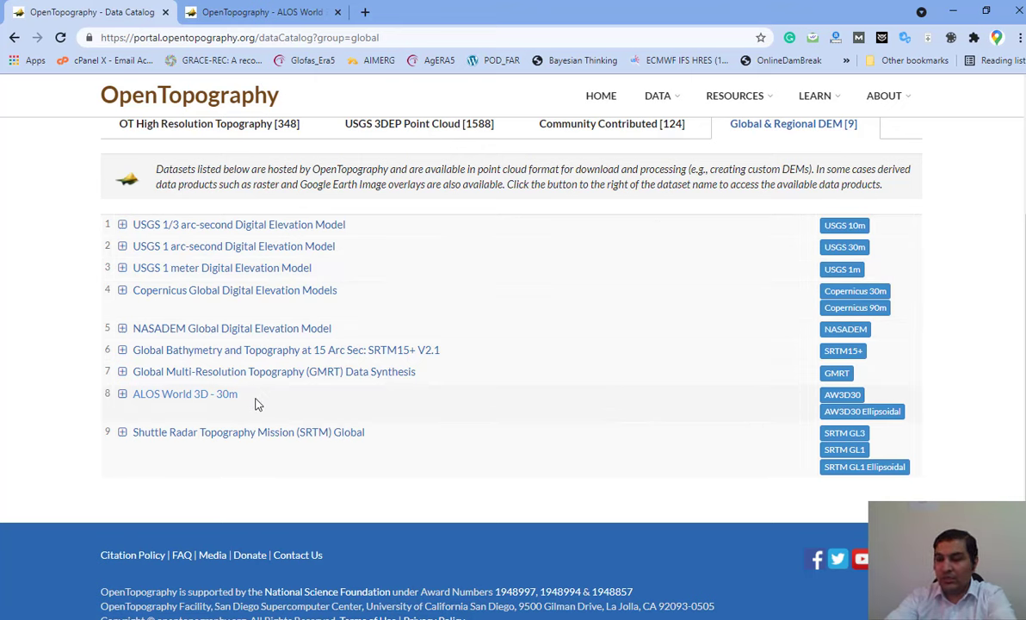
pyautogui.moveTo(240, 395); pyautogui.dragTo(113, 398)
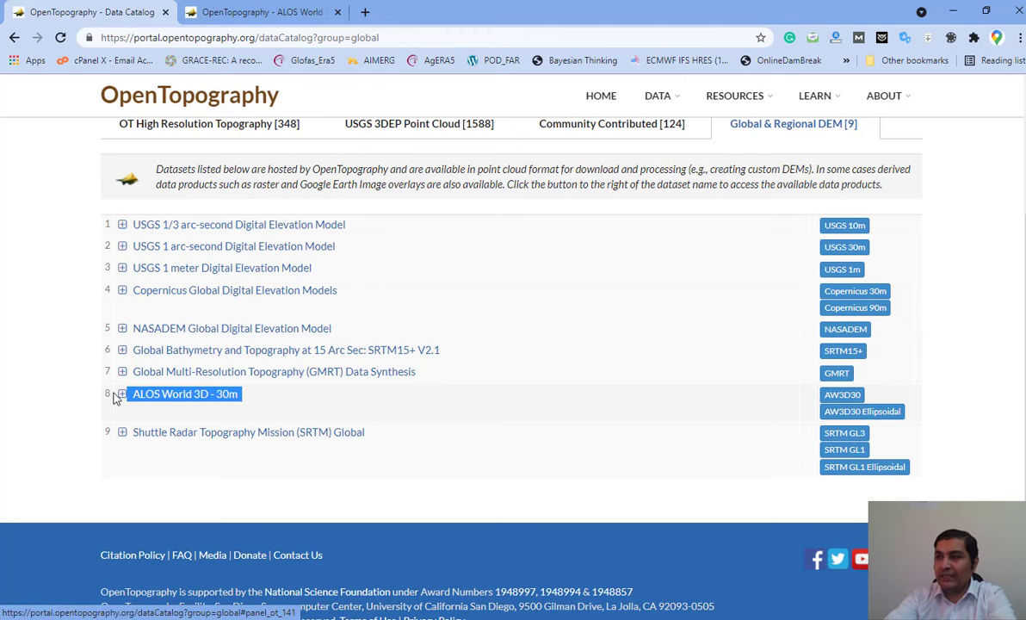
pyautogui.click(273, 401)
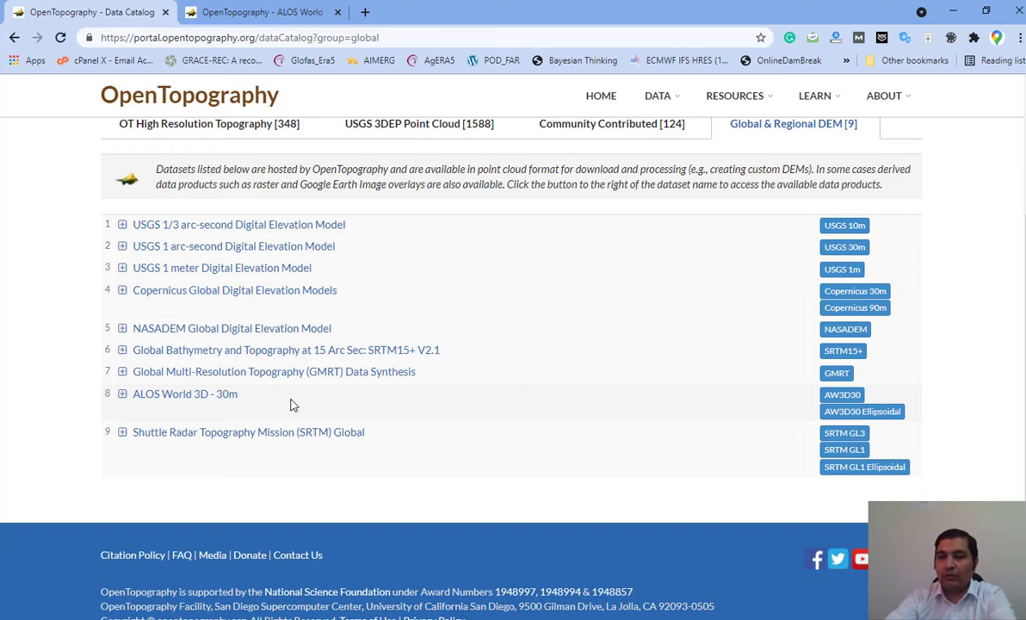
pyautogui.click(252, 12)
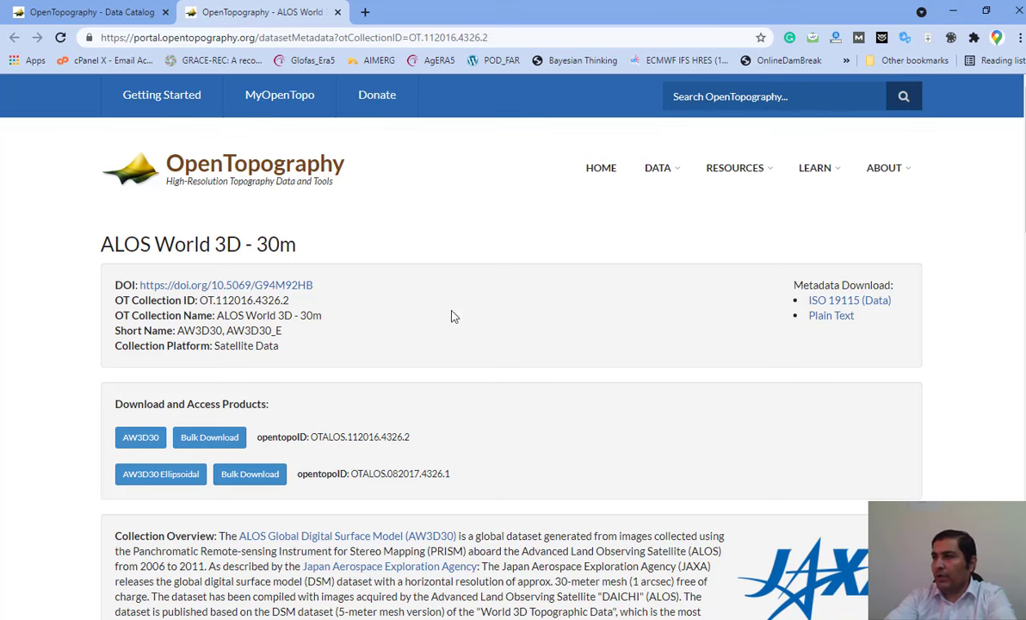
# Examine the dataset's overview, survey dates, raster resolution, coordinate systems and global coverage map.
pyautogui.scroll(-1, 551, 316)
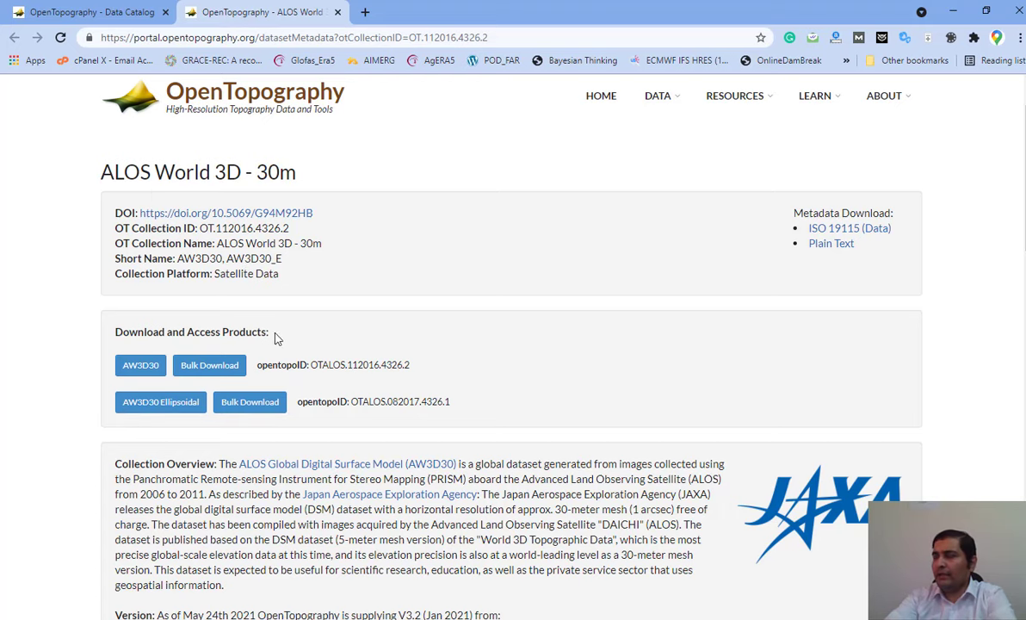
pyautogui.scroll(-1, 343, 304)
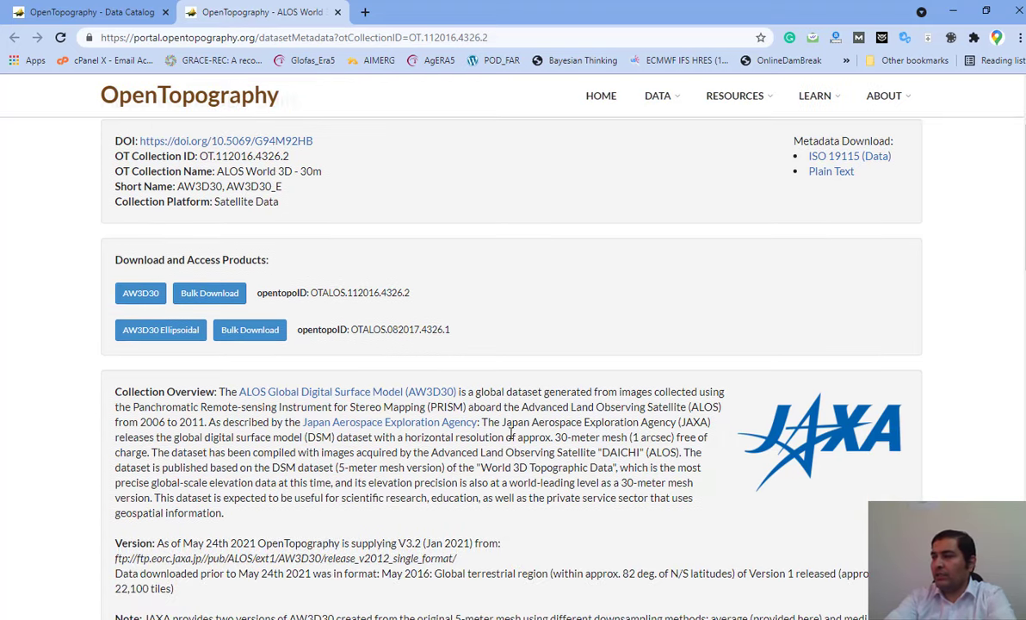
pyautogui.scroll(-1, 528, 314)
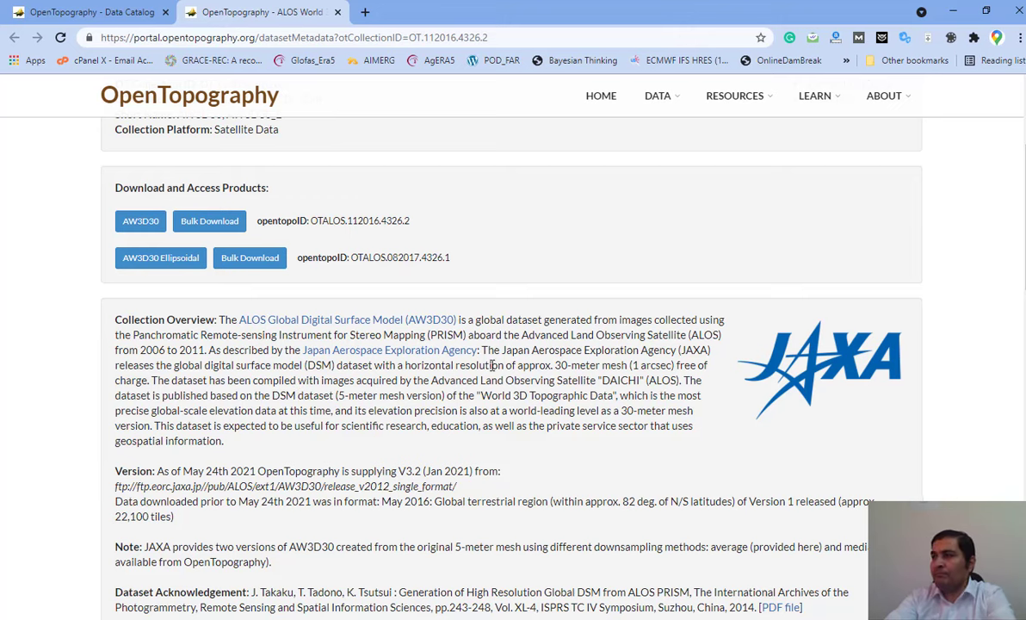
pyautogui.scroll(-4, 215, 430)
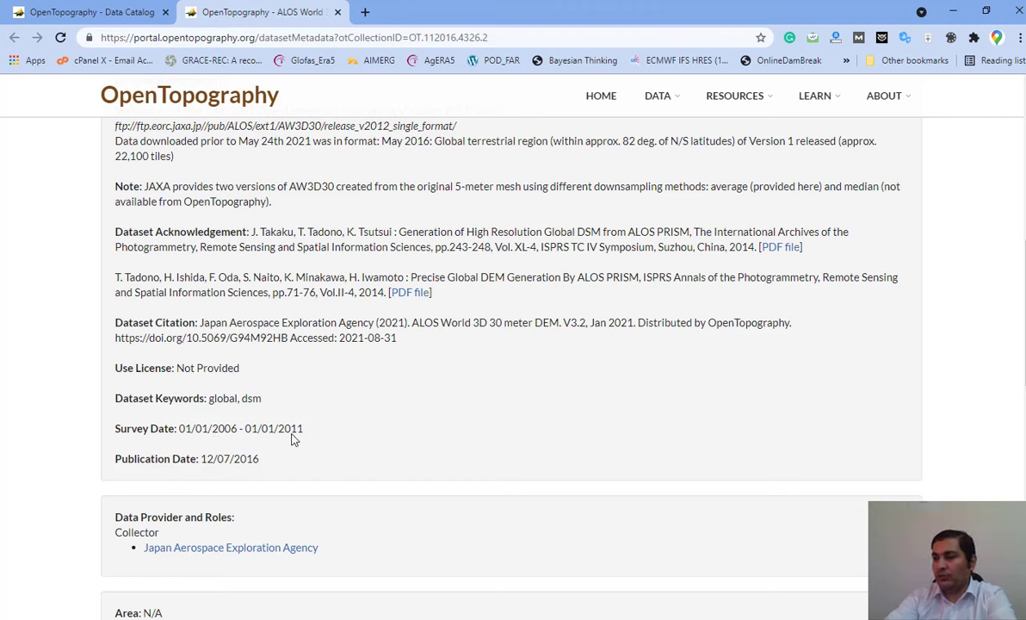
pyautogui.moveTo(291, 433); pyautogui.dragTo(327, 431)
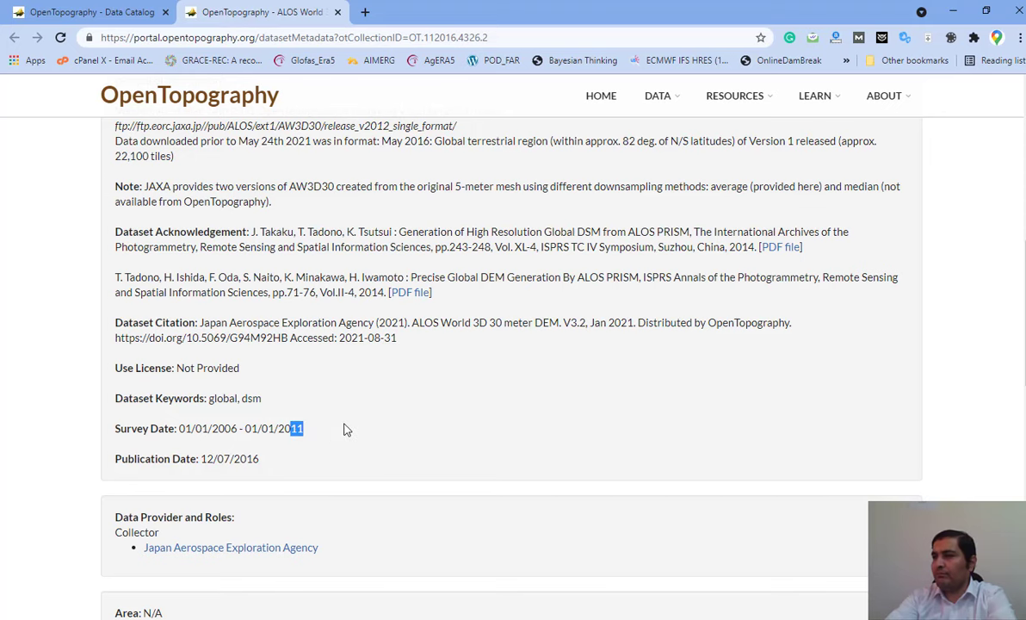
pyautogui.scroll(-3, 373, 379)
pyautogui.moveTo(205, 411); pyautogui.dragTo(277, 419)
pyautogui.scroll(-1, 295, 458)
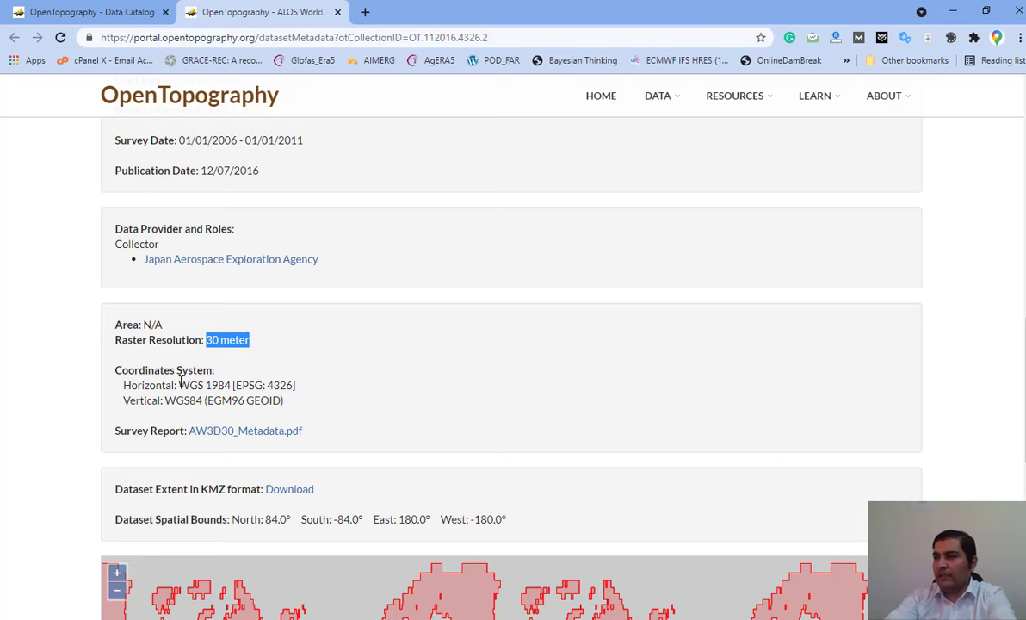
pyautogui.moveTo(179, 385); pyautogui.dragTo(255, 386)
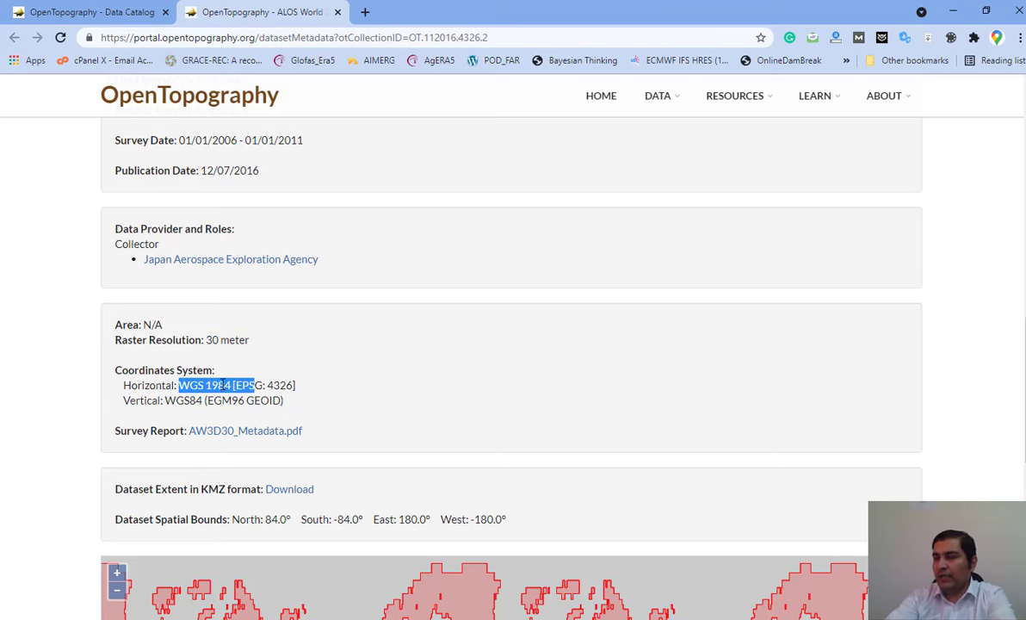
pyautogui.click(295, 387)
pyautogui.scroll(-3, 366, 378)
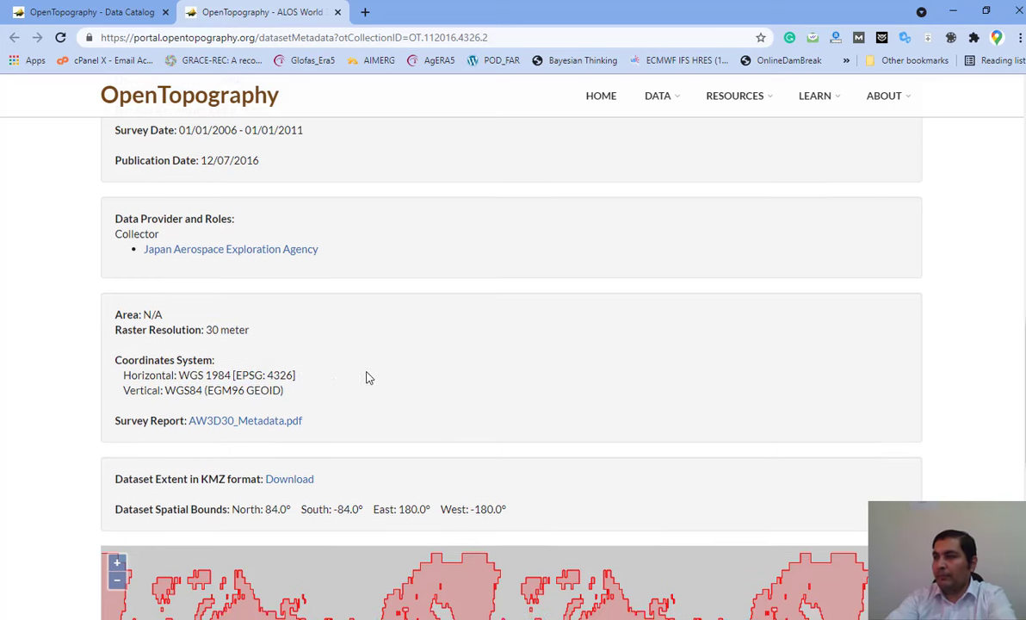
pyautogui.scroll(-2, 950, 334)
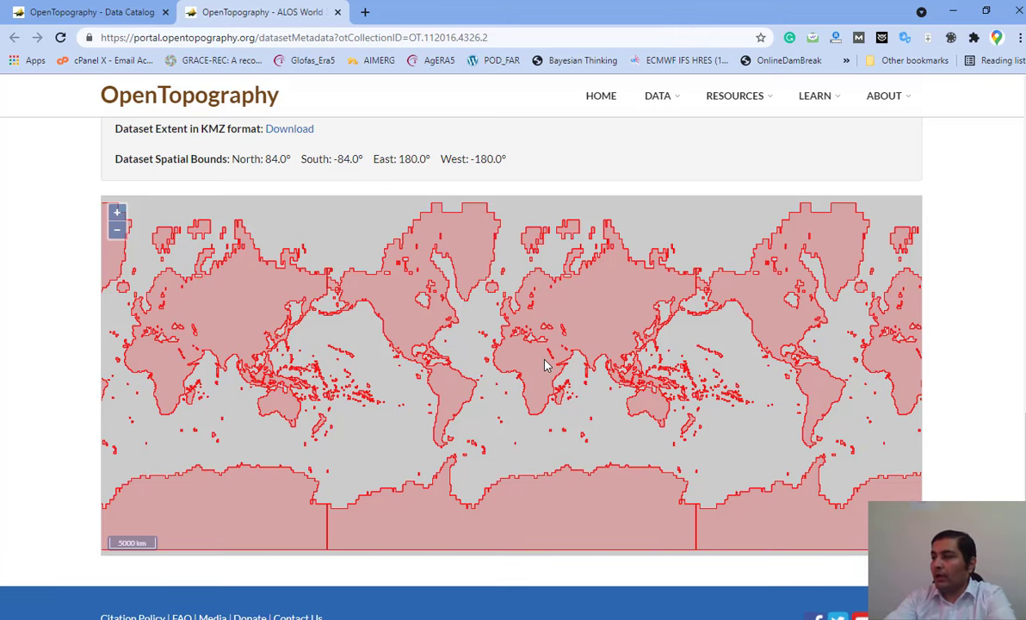
# Open the AW3D30 product's download page and look over its area selection map and output settings.
pyautogui.scroll(10, 899, 262)
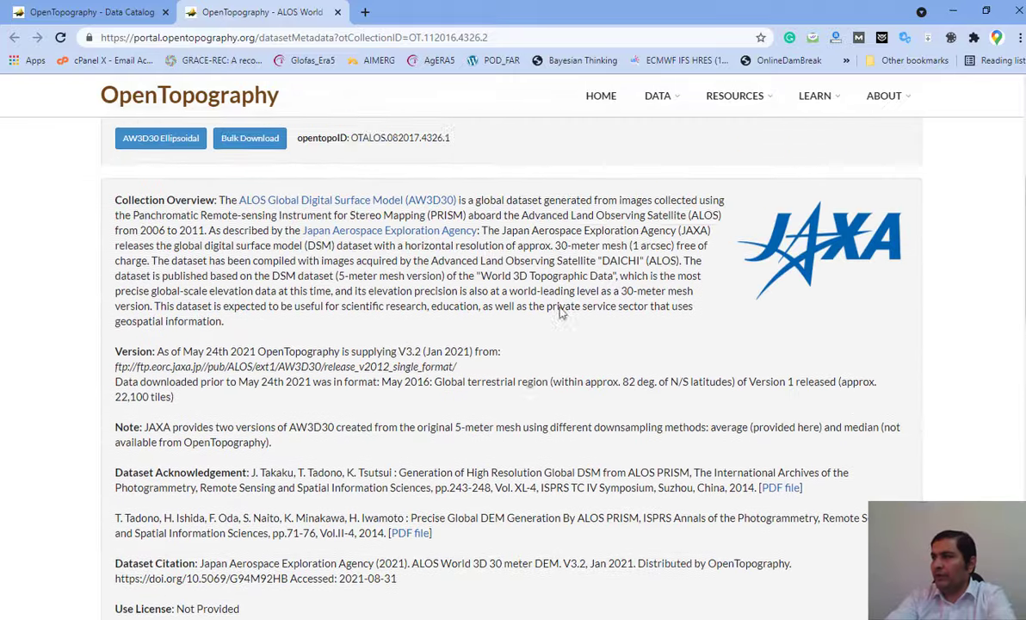
pyautogui.scroll(2, 560, 312)
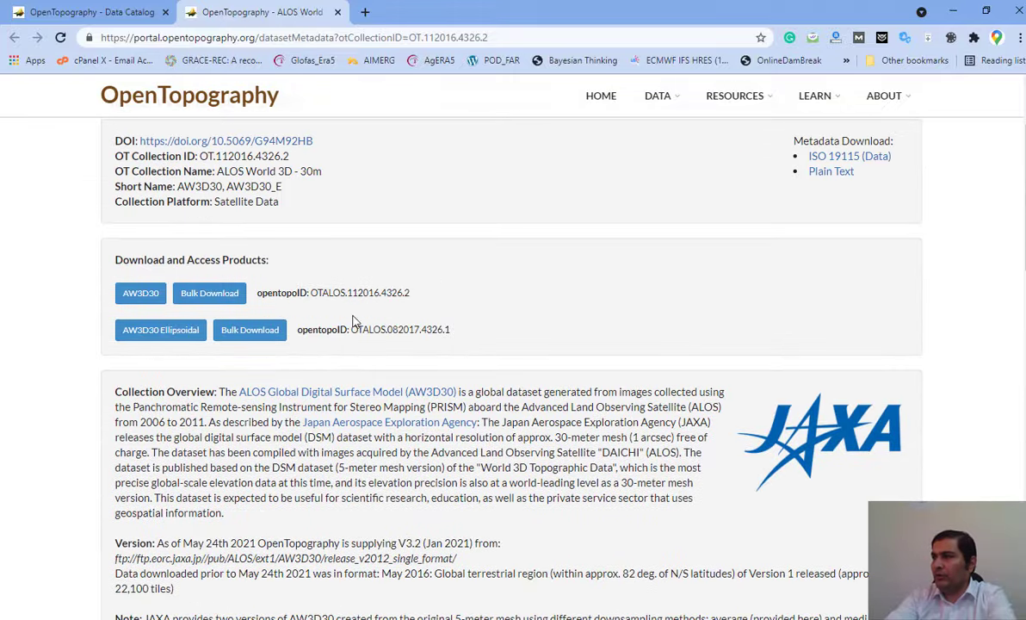
pyautogui.click(136, 299)
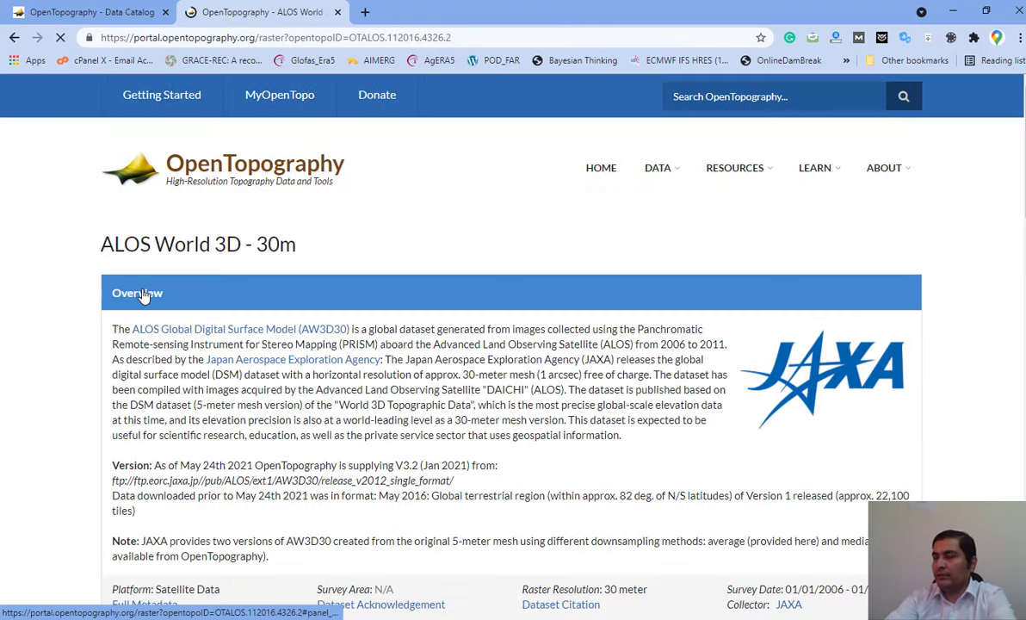
pyautogui.scroll(-3, 904, 325)
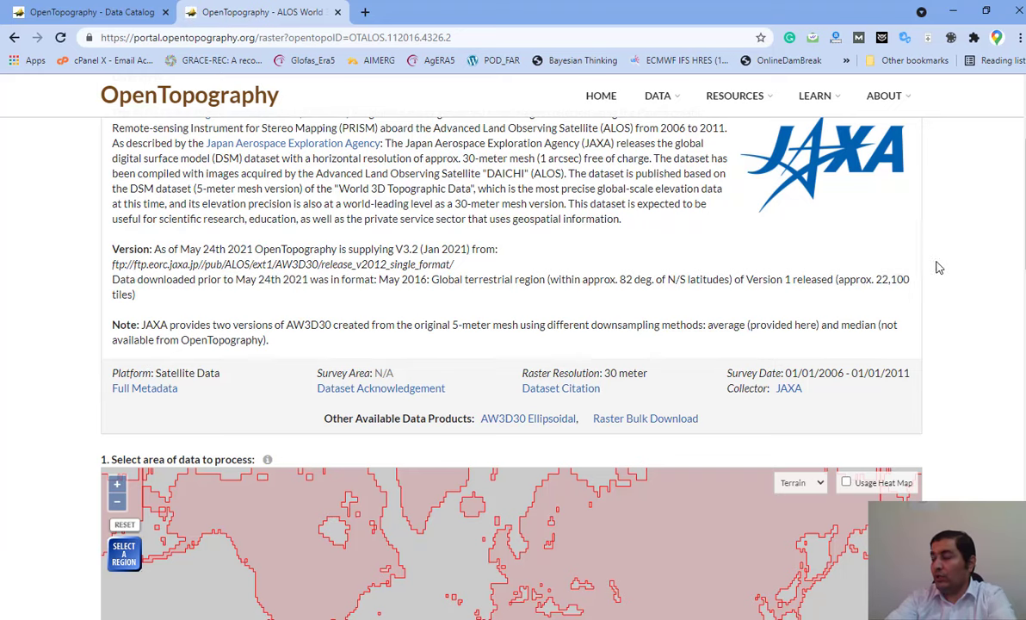
pyautogui.scroll(-3, 938, 268)
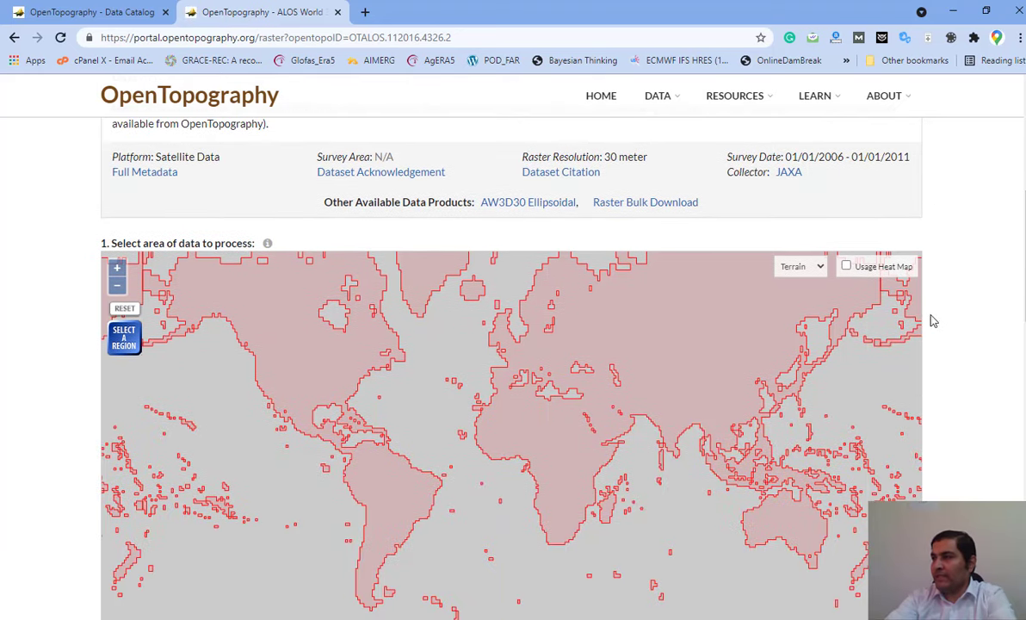
pyautogui.scroll(-3, 931, 320)
pyautogui.scroll(-3, 943, 325)
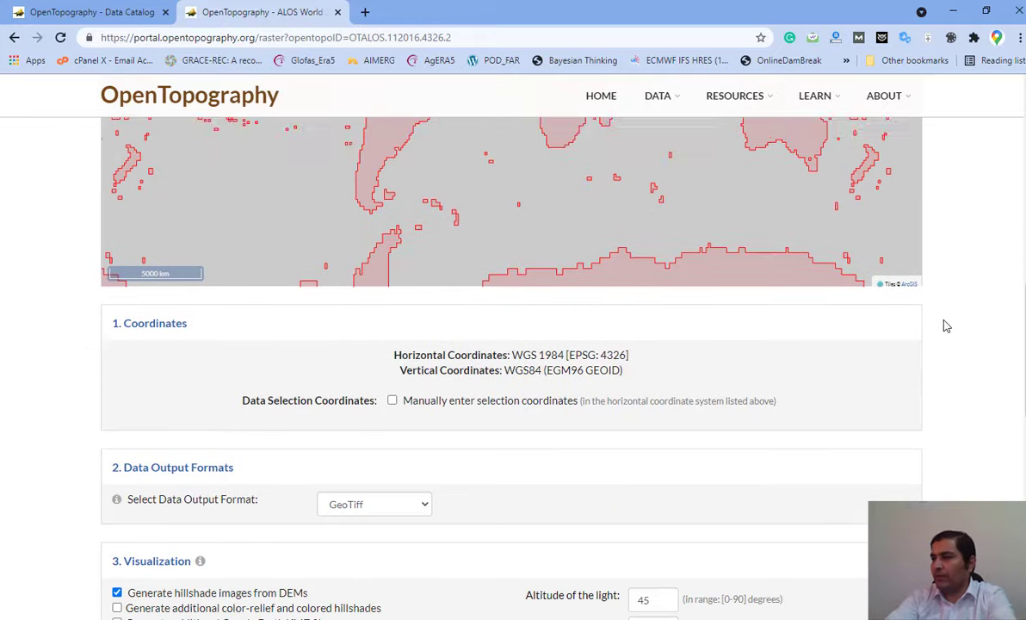
# Select a rectangular map region of about 133,300 km², spanning about longitude 58.2 to 62.2 and latitude 26.2 to 29.2.
pyautogui.scroll(4, 945, 323)
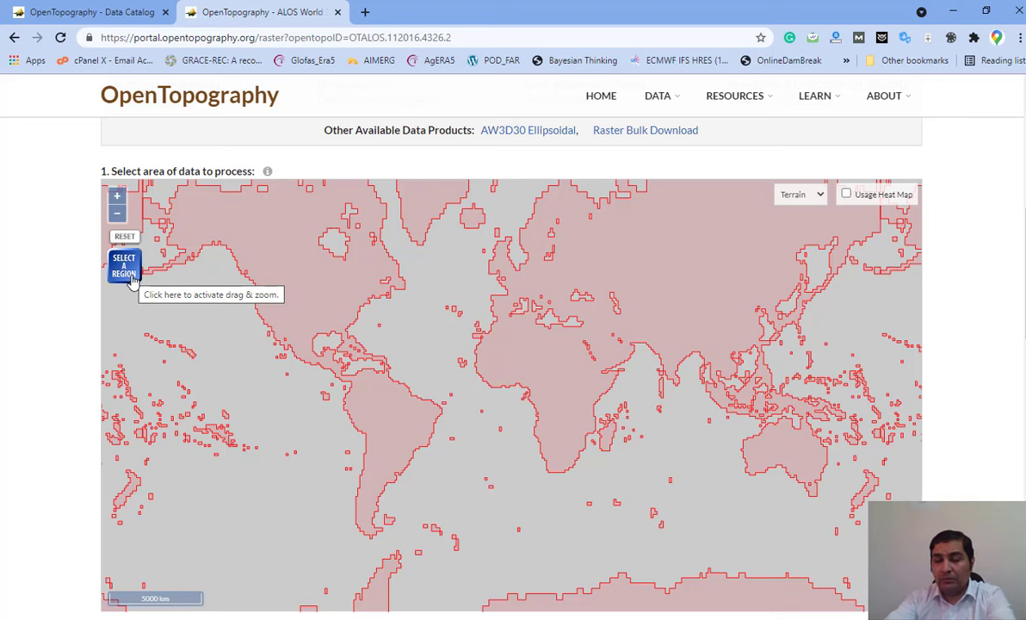
pyautogui.scroll(-3, 653, 368)
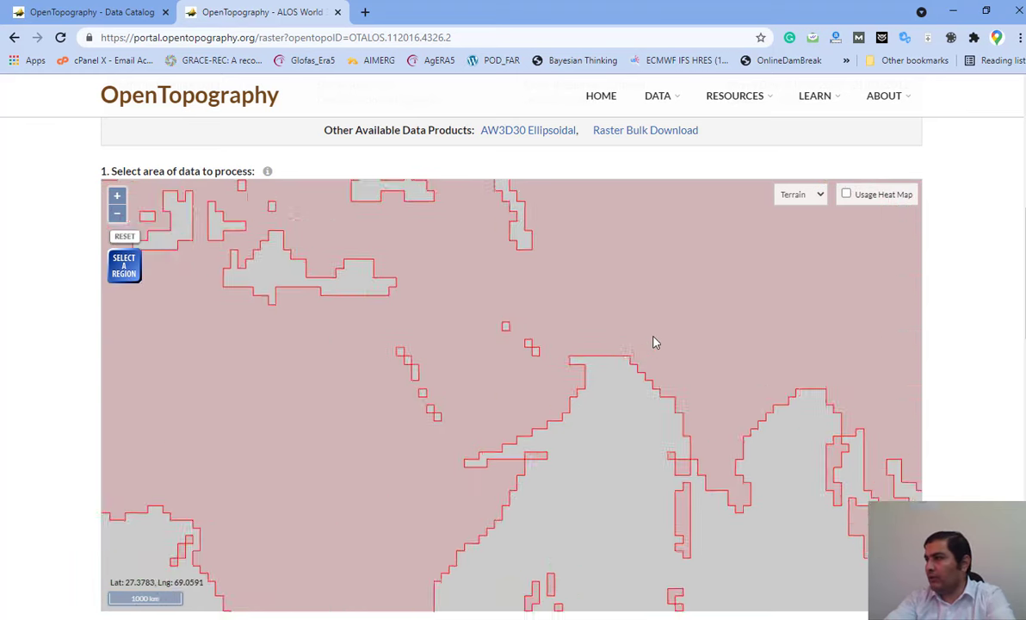
pyautogui.scroll(3, 591, 332)
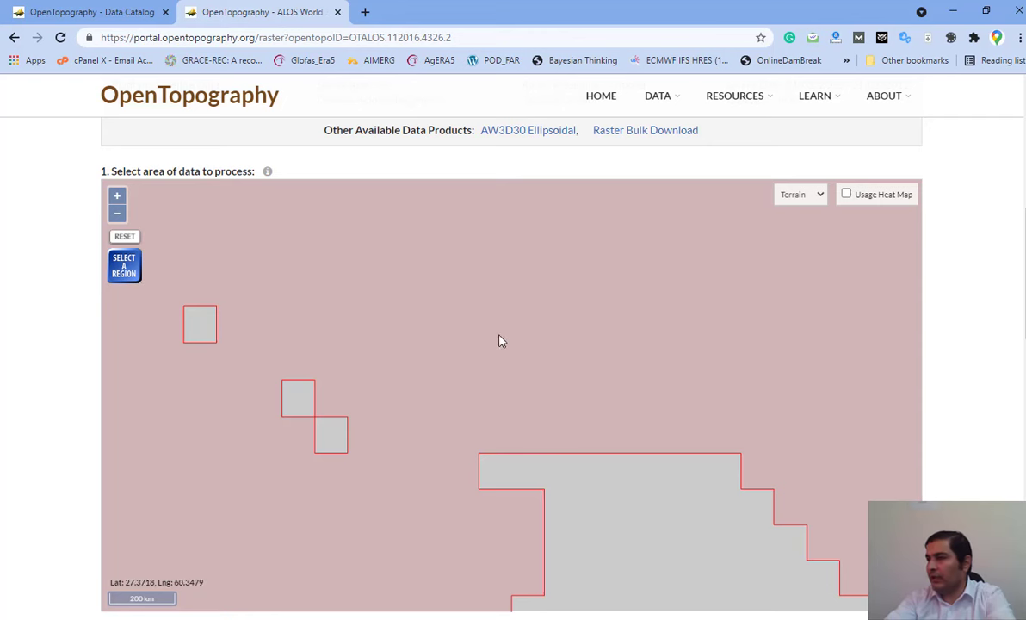
pyautogui.click(124, 266)
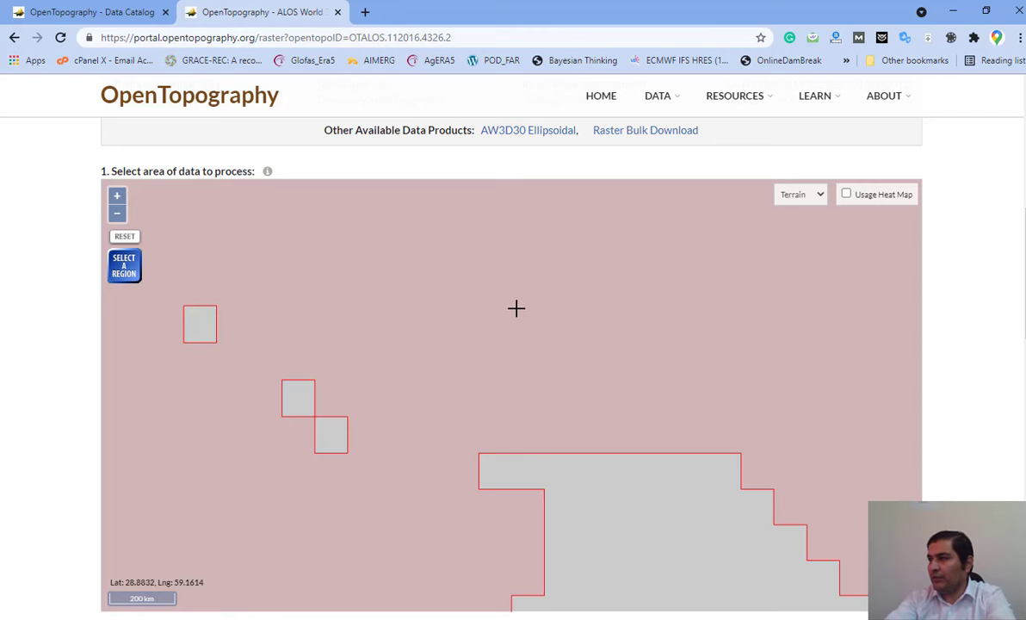
pyautogui.moveTo(484, 299); pyautogui.dragTo(616, 410)
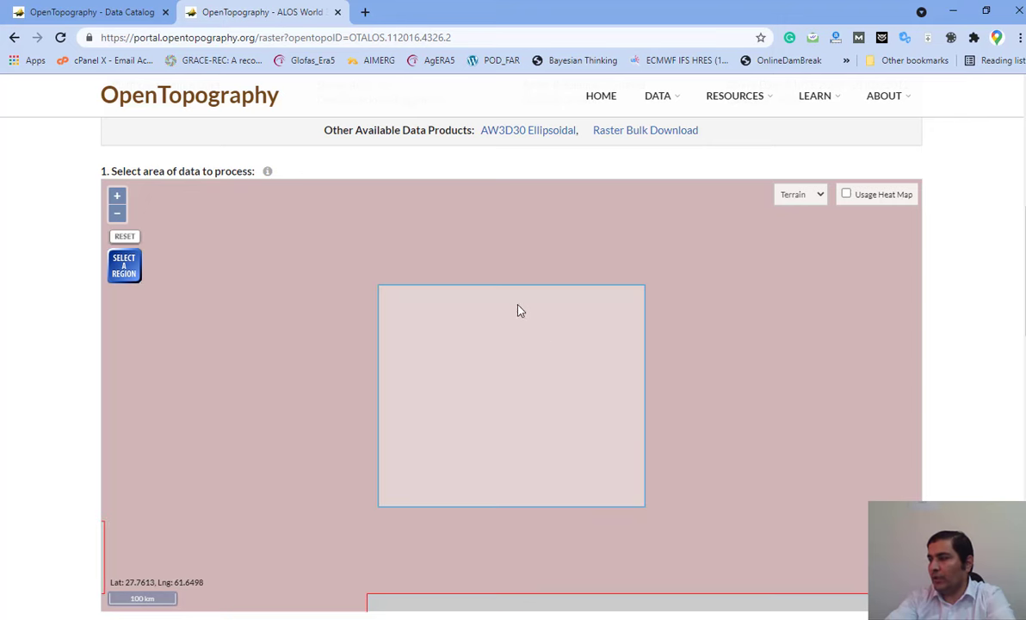
# Check the selected region's coordinates and enable manual entry of the selection coordinates.
pyautogui.scroll(-1, 963, 292)
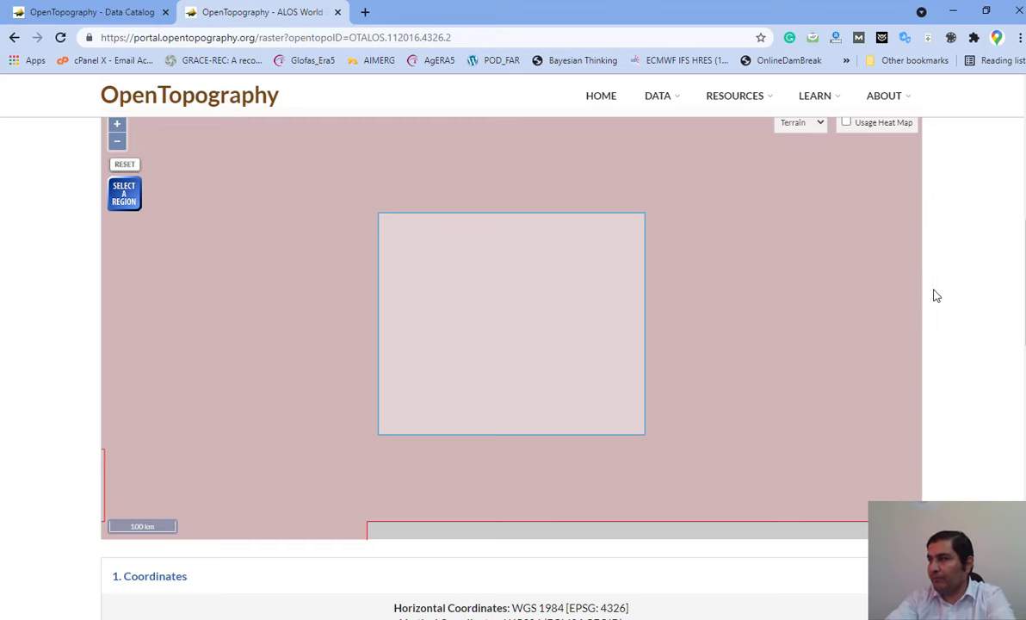
pyautogui.scroll(-3, 935, 296)
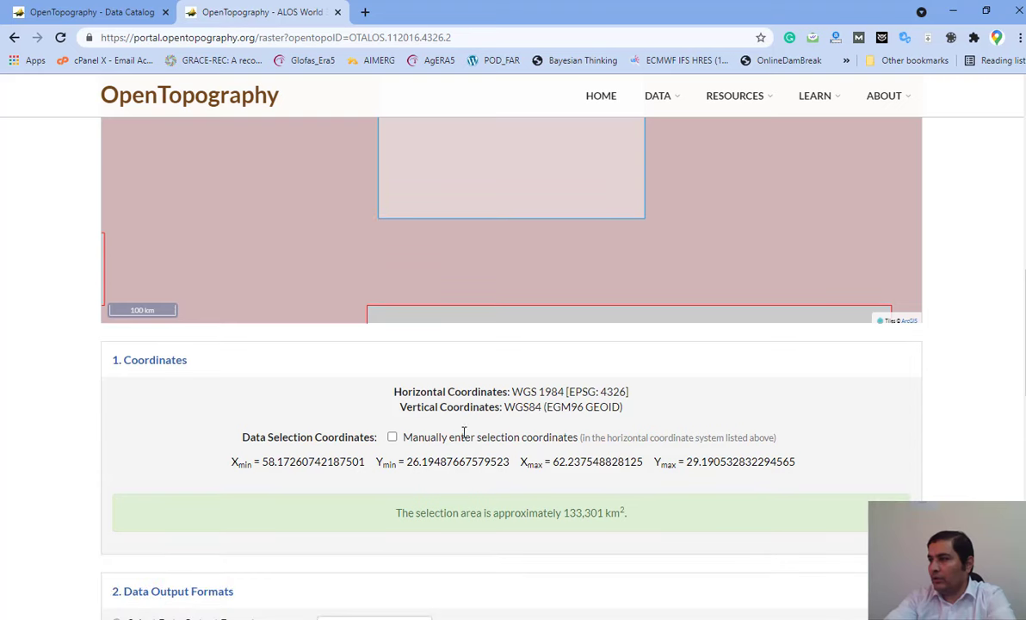
pyautogui.scroll(-1, 457, 425)
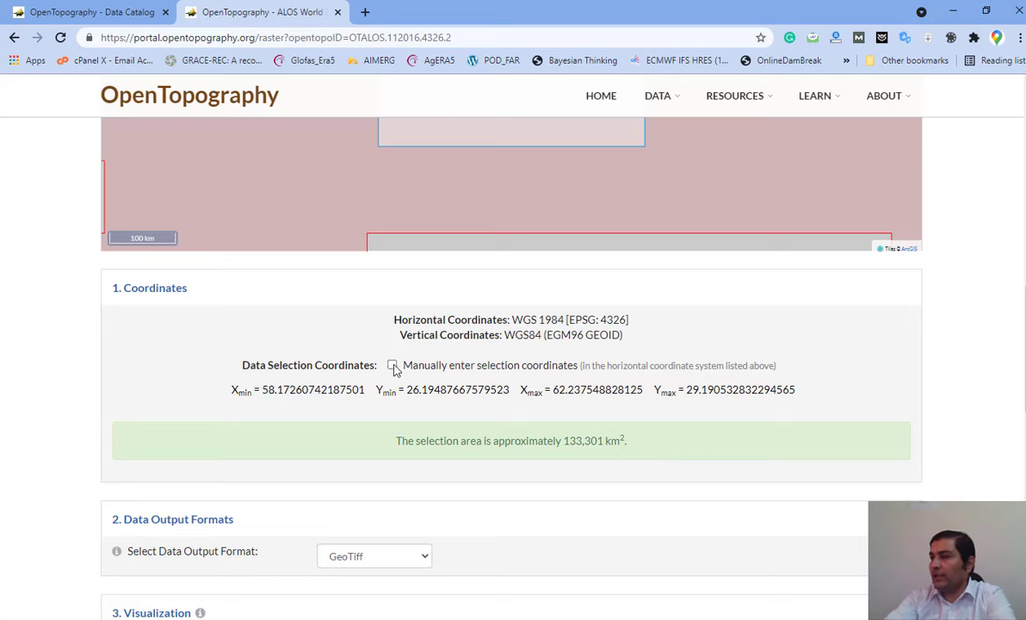
pyautogui.scroll(3, 959, 315)
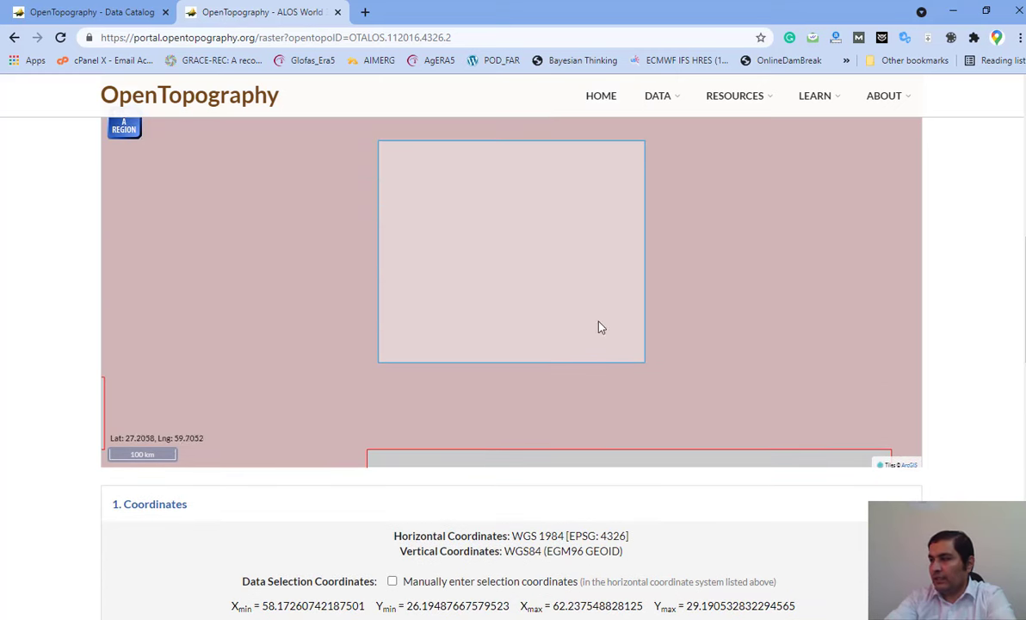
pyautogui.scroll(-1, 938, 353)
pyautogui.scroll(-1, 929, 364)
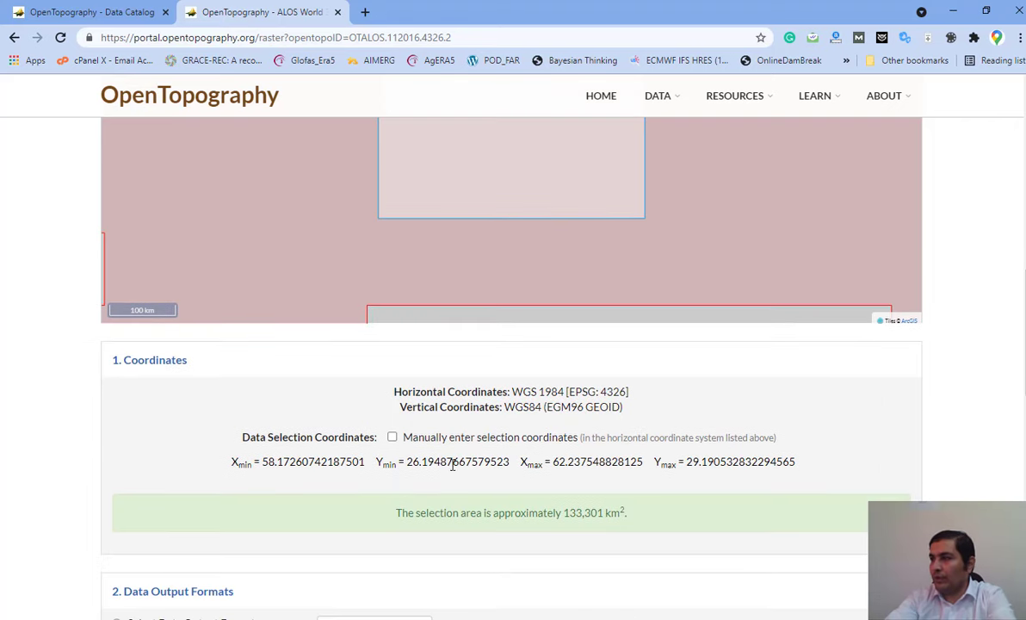
pyautogui.click(392, 437)
pyautogui.scroll(-1, 894, 430)
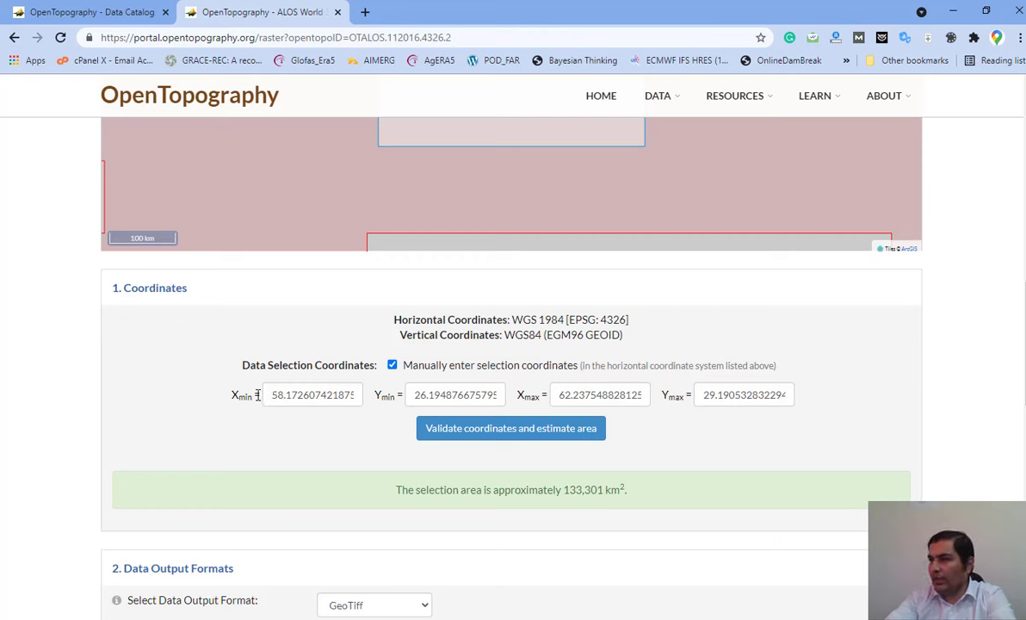
# Set the Xmax selection coordinate to 60.
pyautogui.click(555, 394)
pyautogui.doubleClick(643, 399)
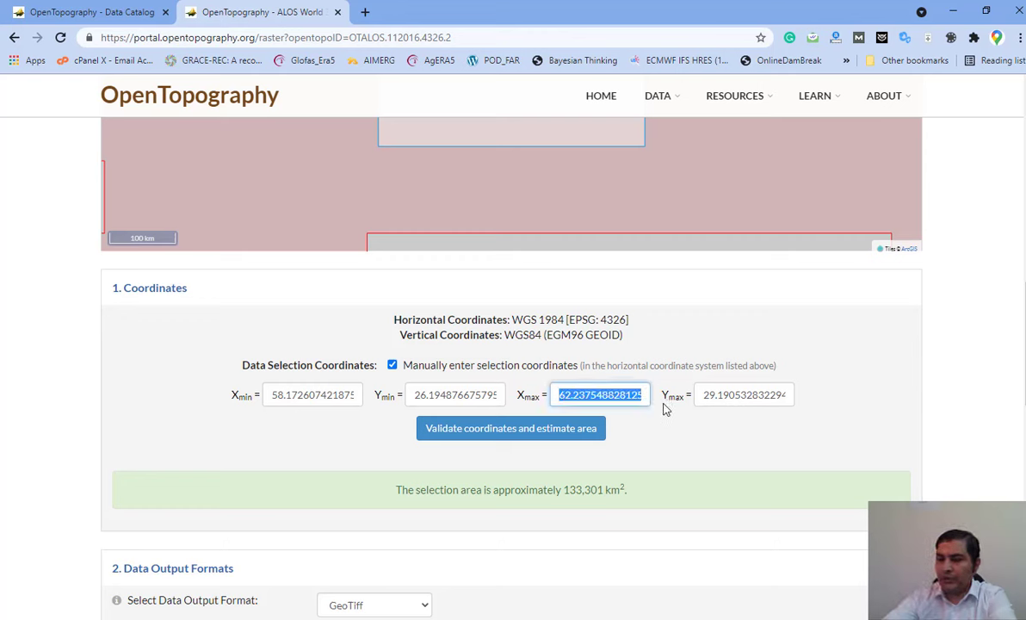
pyautogui.write('5')
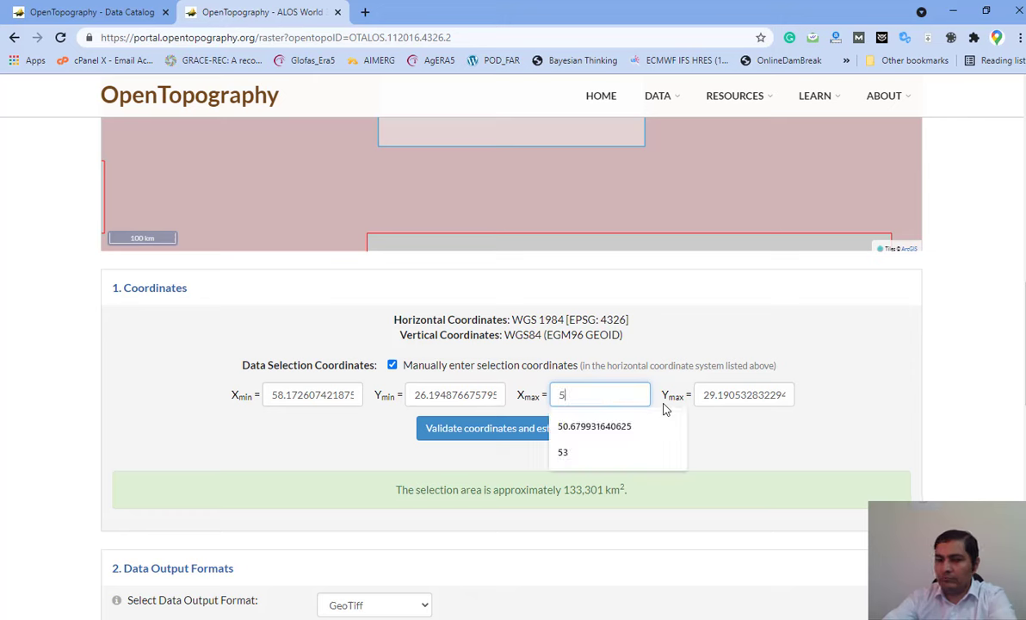
pyautogui.press('BackSpace')
pyautogui.write('60')
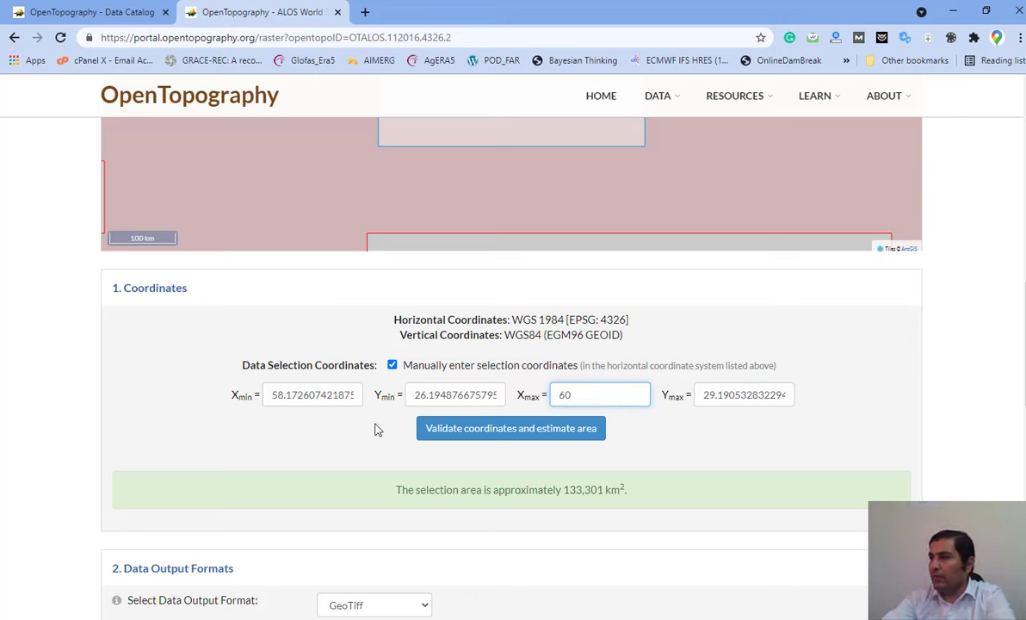
pyautogui.scroll(1, 630, 306)
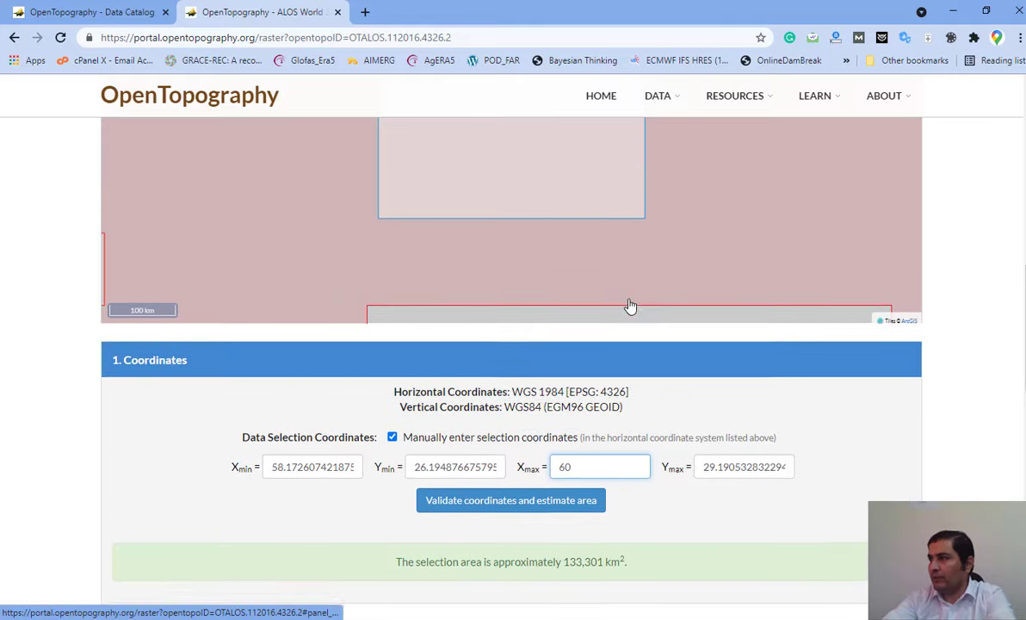
# Set the Ymin selection coordinate to 26 and Ymax to 28, and validate the coordinates to estimate the area.
pyautogui.scroll(1, 631, 306)
pyautogui.scroll(1, 552, 320)
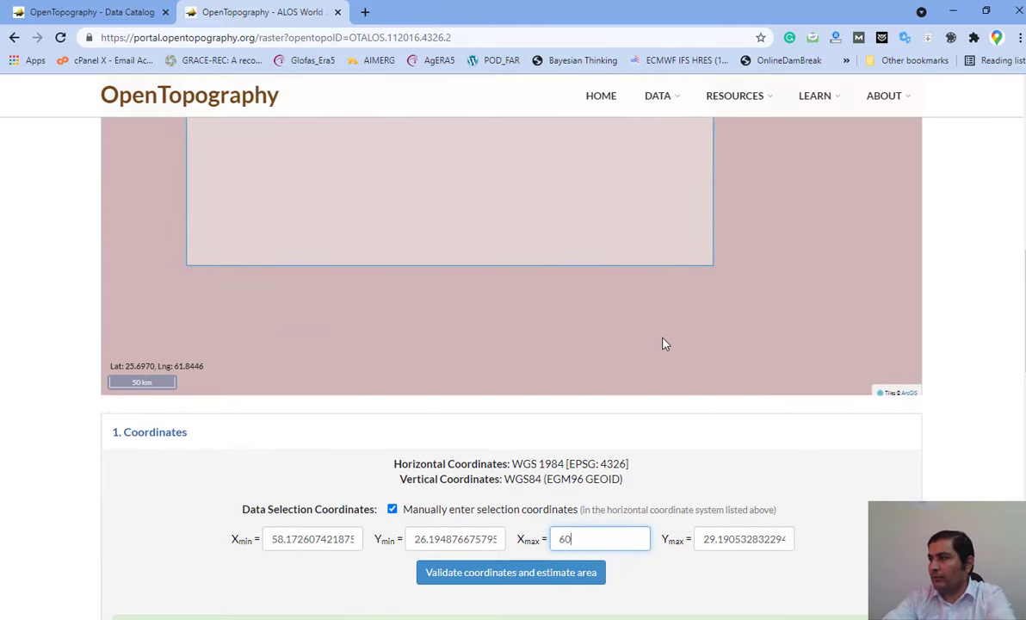
pyautogui.scroll(-3, 703, 302)
pyautogui.scroll(2, 950, 311)
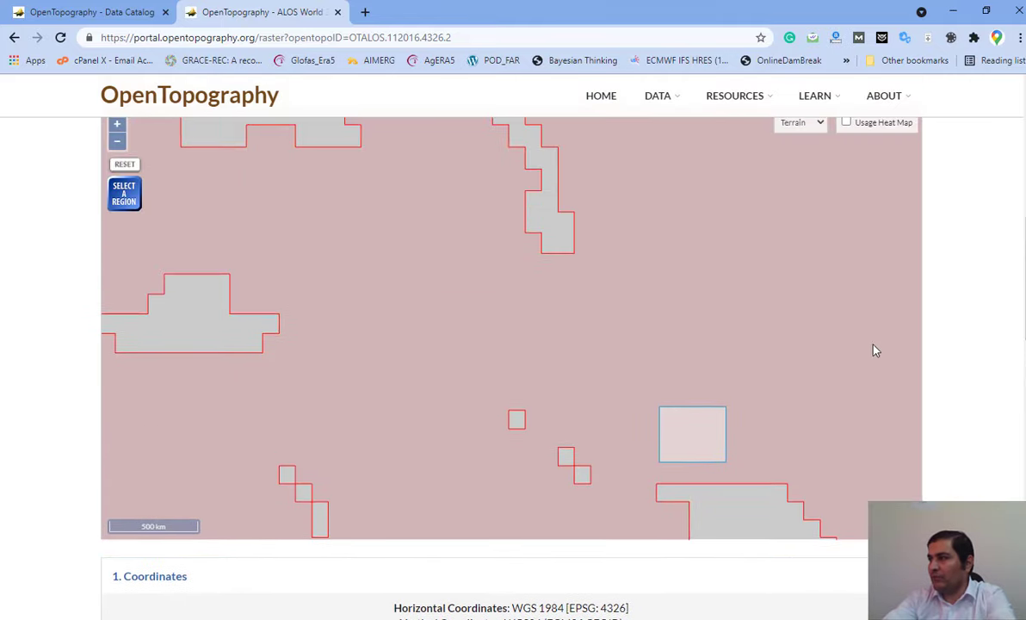
pyautogui.scroll(2, 757, 456)
pyautogui.scroll(-2, 952, 423)
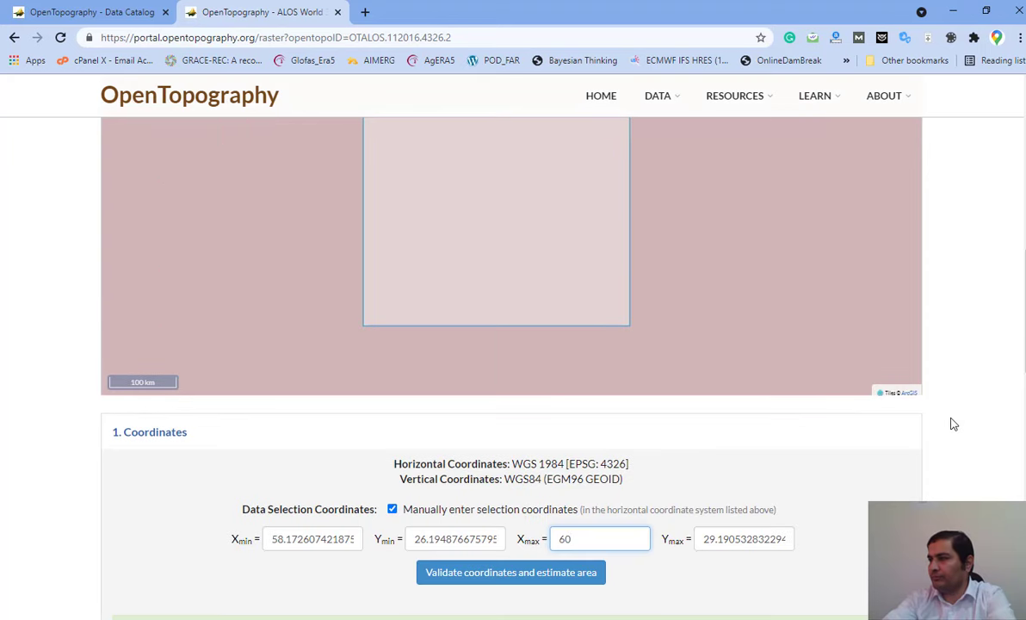
pyautogui.scroll(-1, 954, 423)
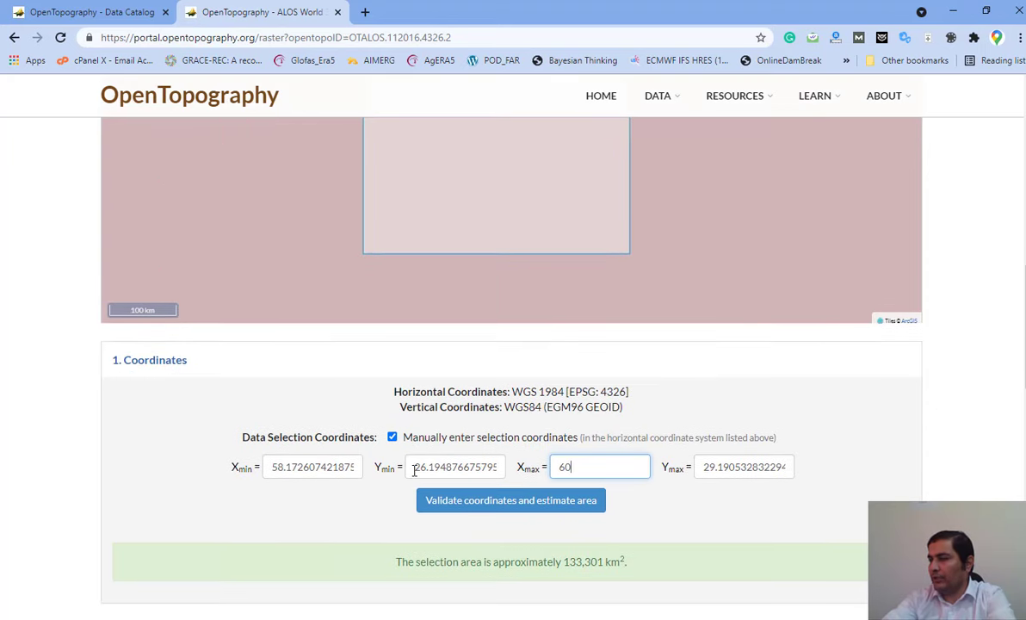
pyautogui.doubleClick(414, 469)
pyautogui.write('26')
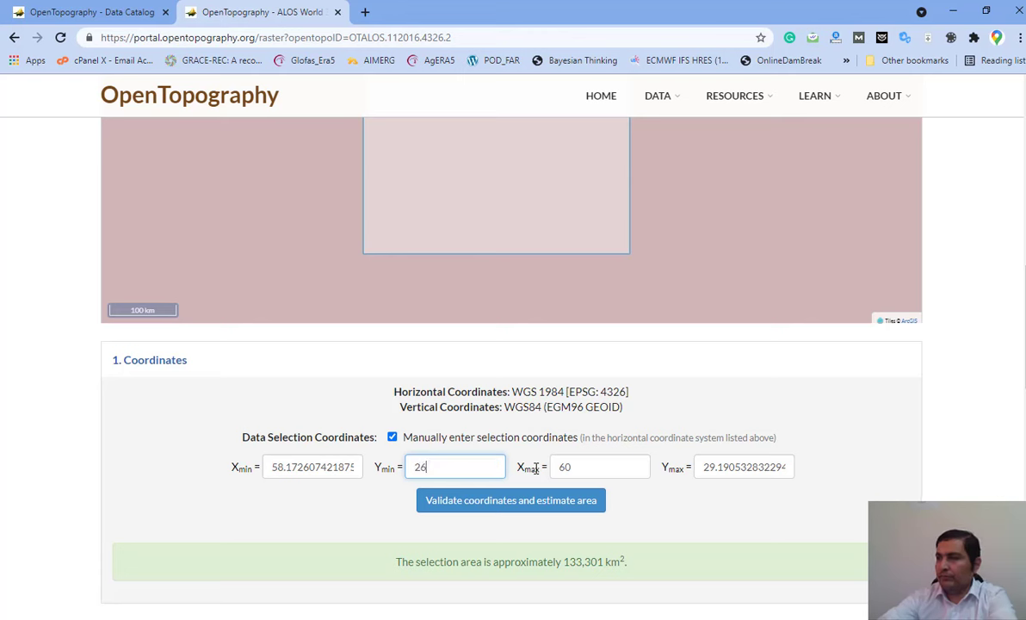
pyautogui.moveTo(698, 469); pyautogui.dragTo(822, 472)
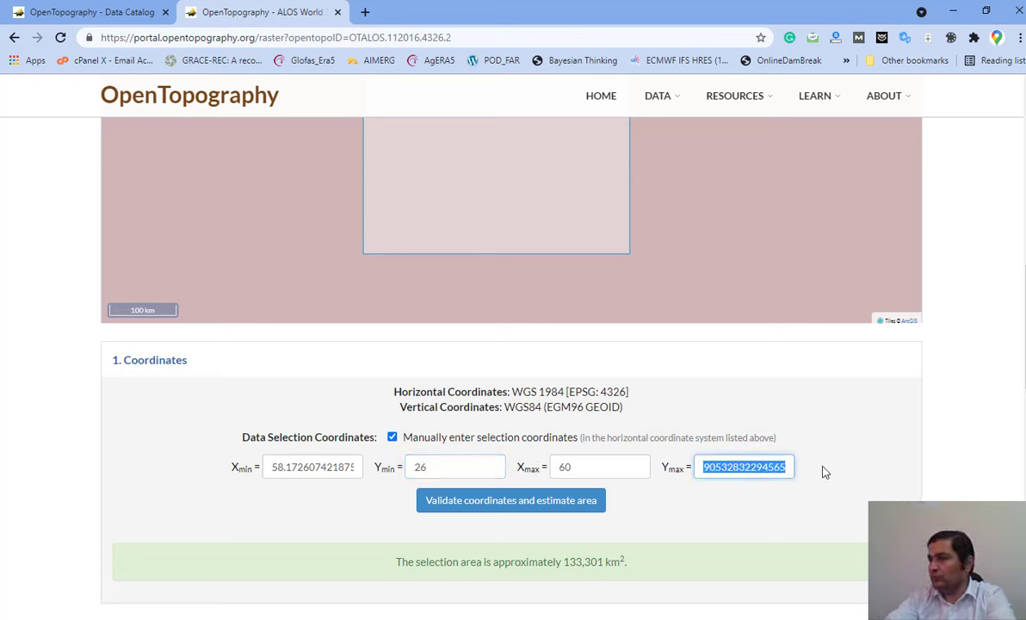
pyautogui.write('28')
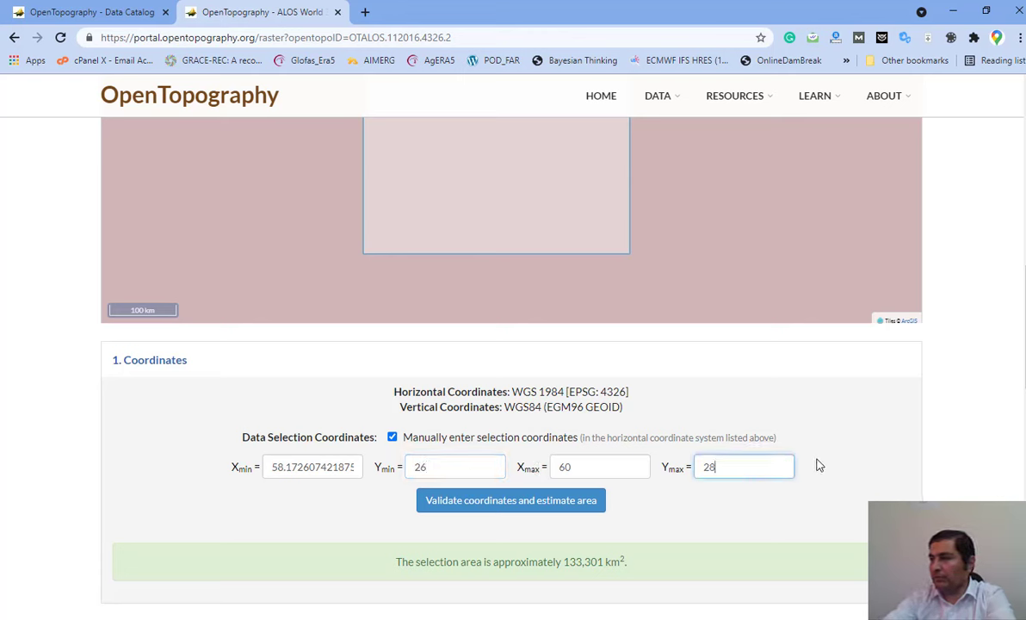
pyautogui.click(463, 508)
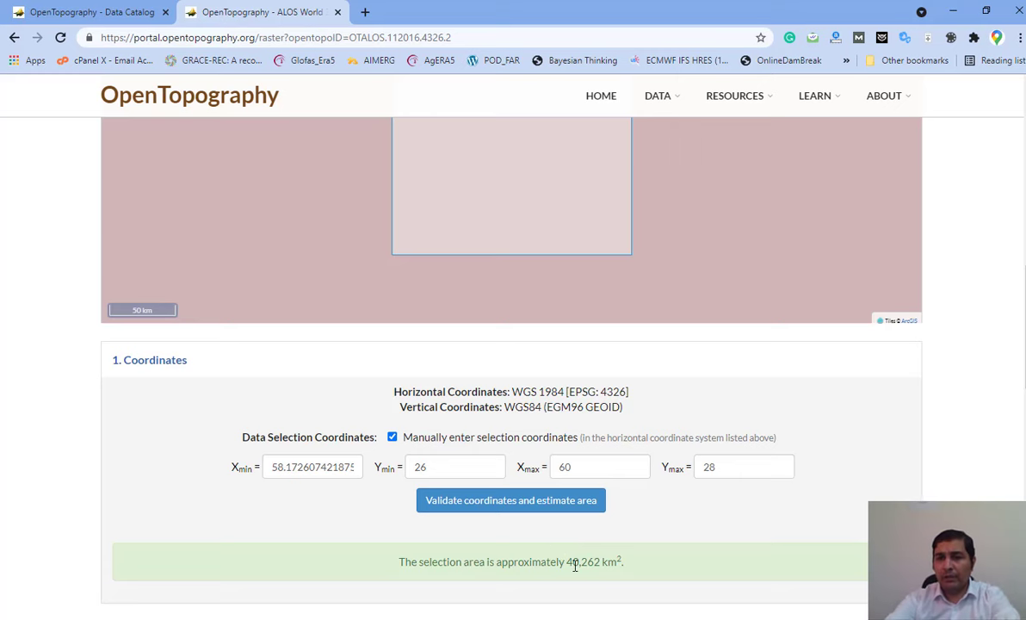
# Review the available data output formats and keep GeoTiff as the output format.
pyautogui.scroll(-3, 959, 414)
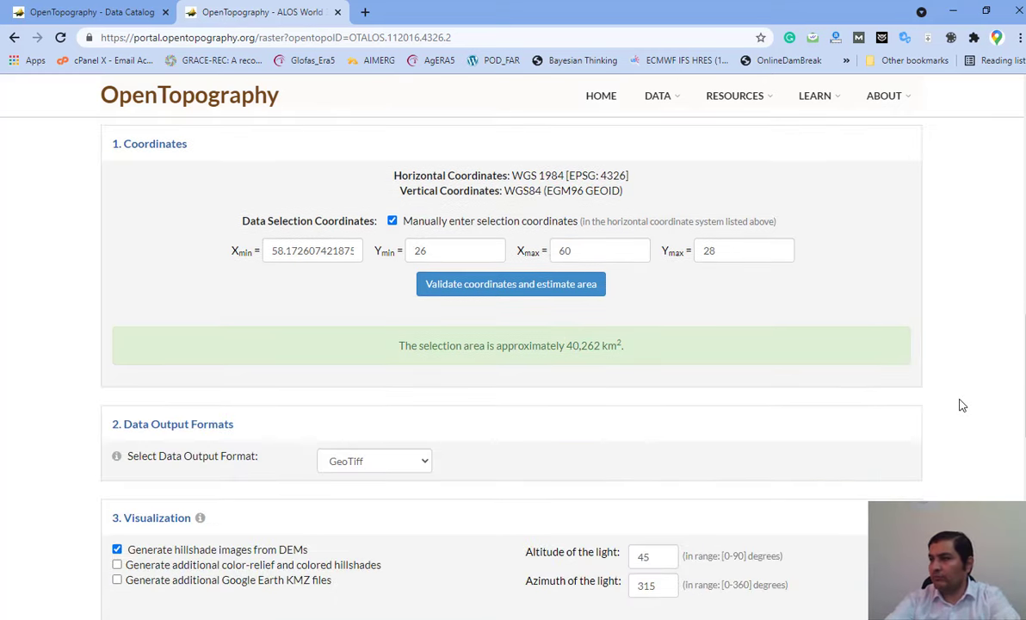
pyautogui.scroll(-1, 961, 404)
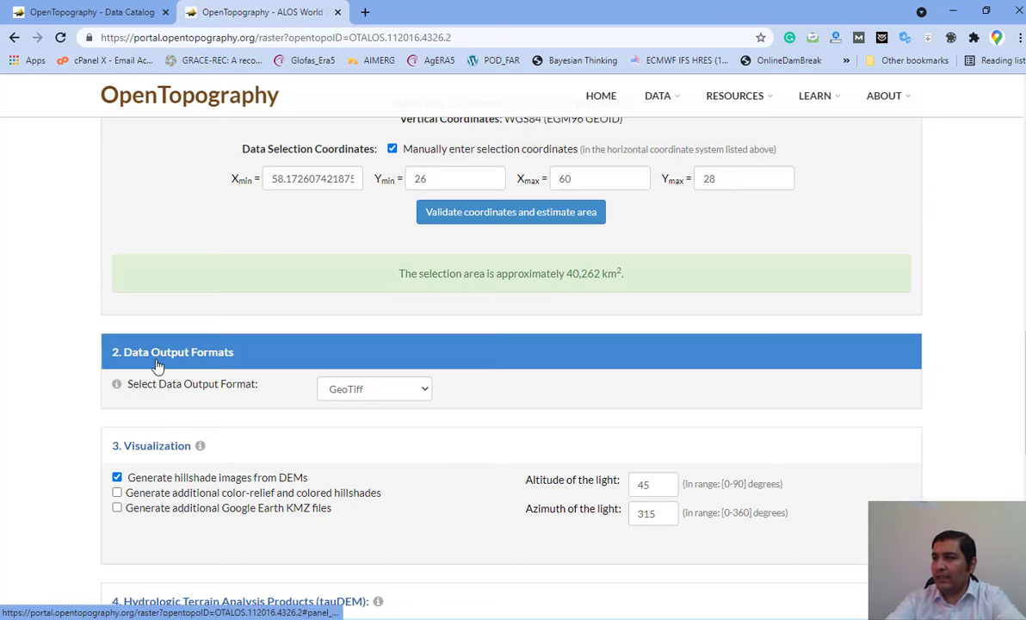
pyautogui.click(413, 394)
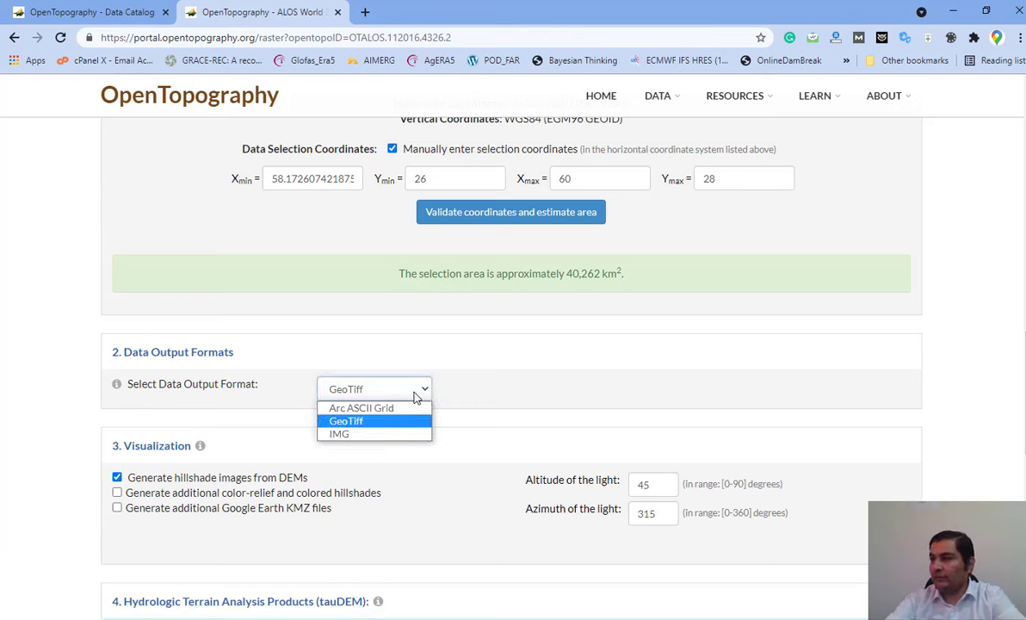
pyautogui.click(355, 424)
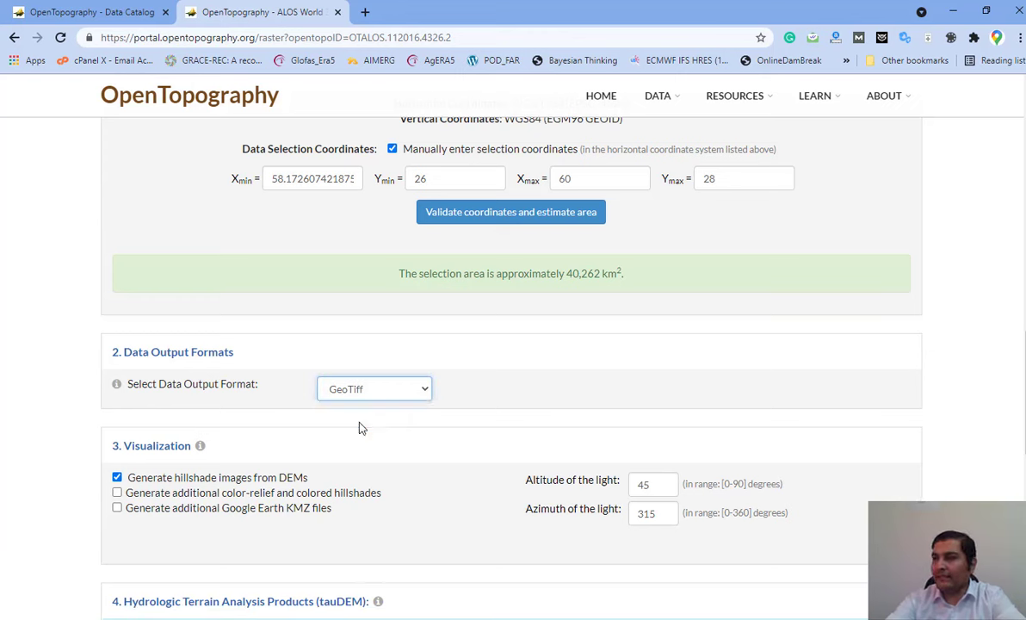
pyautogui.click(418, 398)
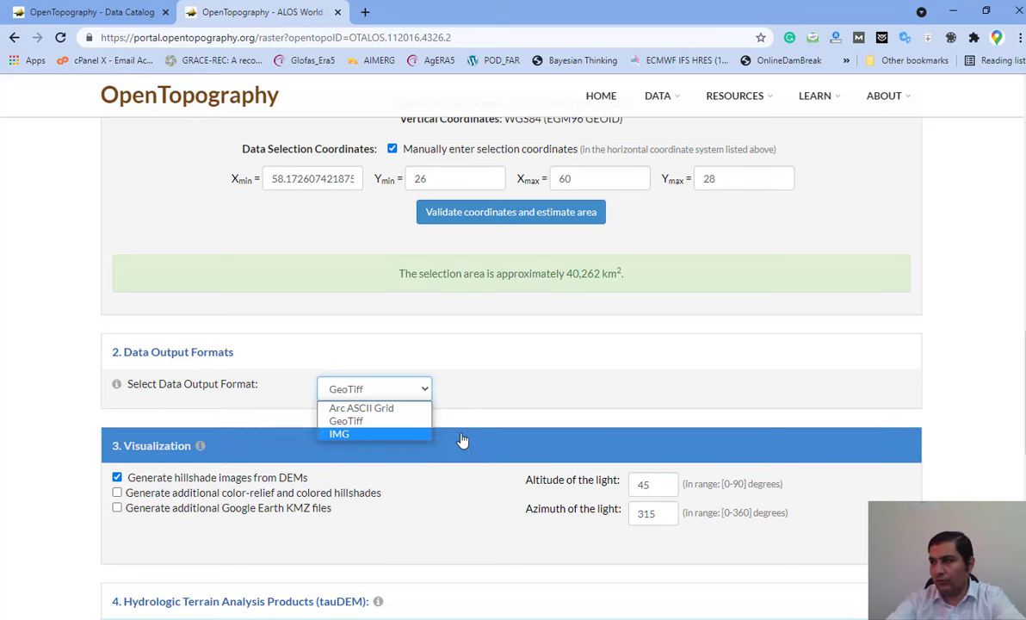
pyautogui.click(368, 428)
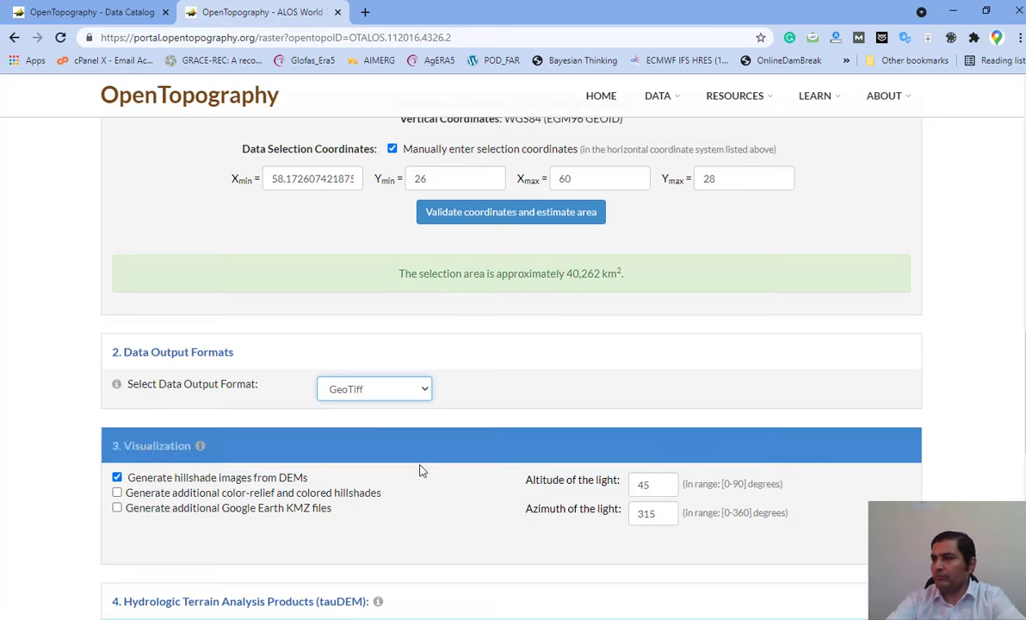
# Enter "Assistance Professor" as the job title in the job description section.
pyautogui.scroll(-1, 430, 456)
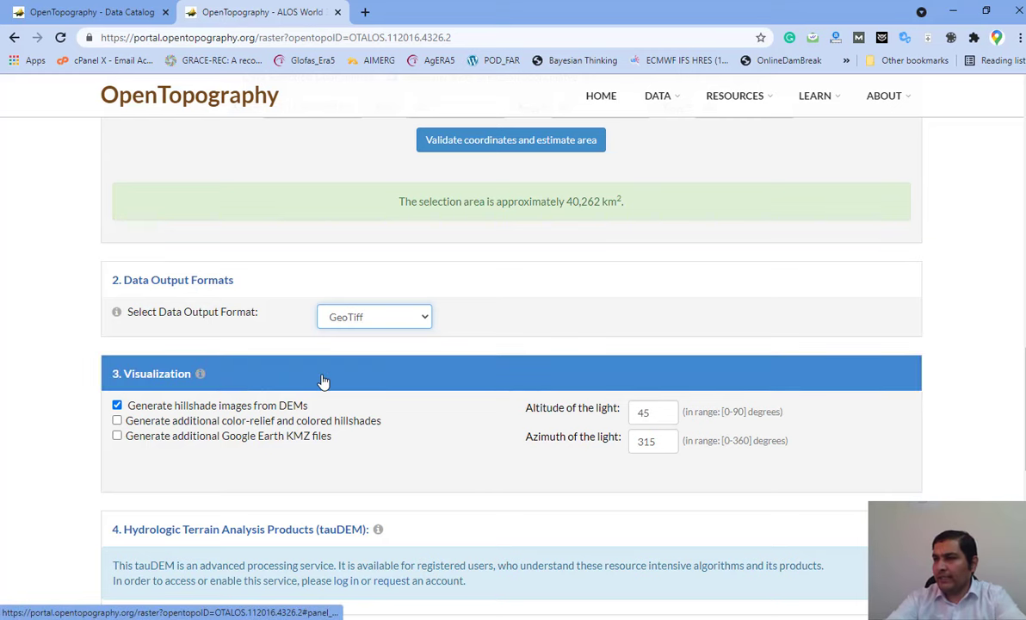
pyautogui.scroll(-1, 323, 381)
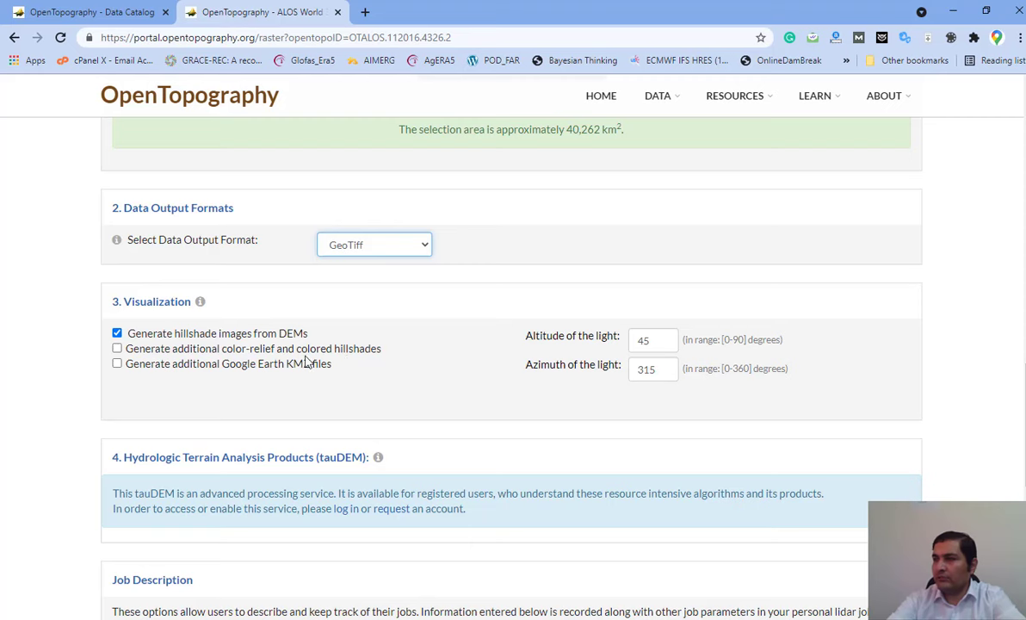
pyautogui.scroll(-4, 554, 403)
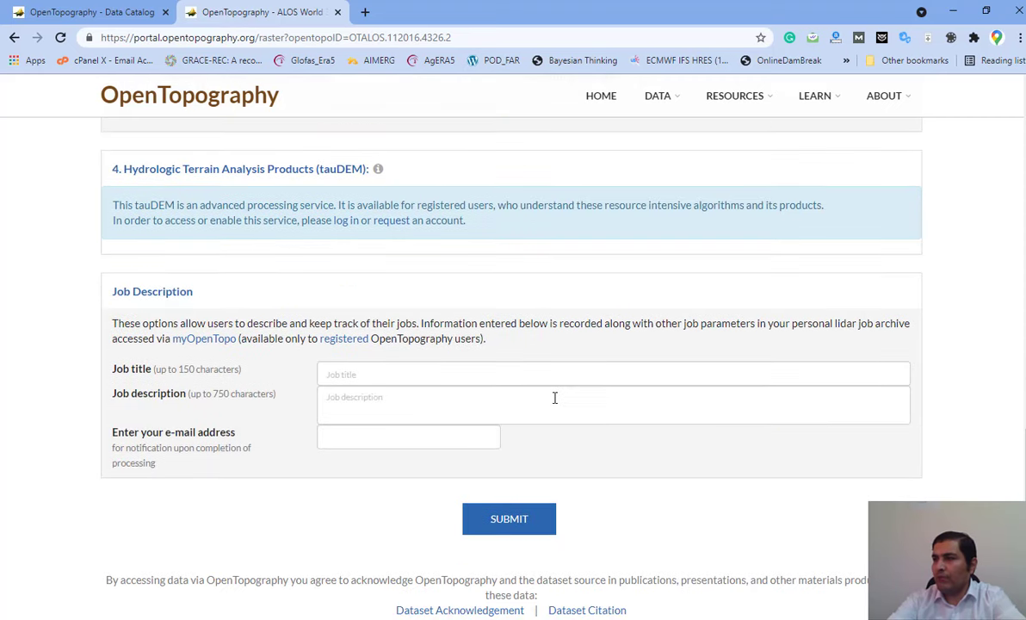
pyautogui.click(365, 378)
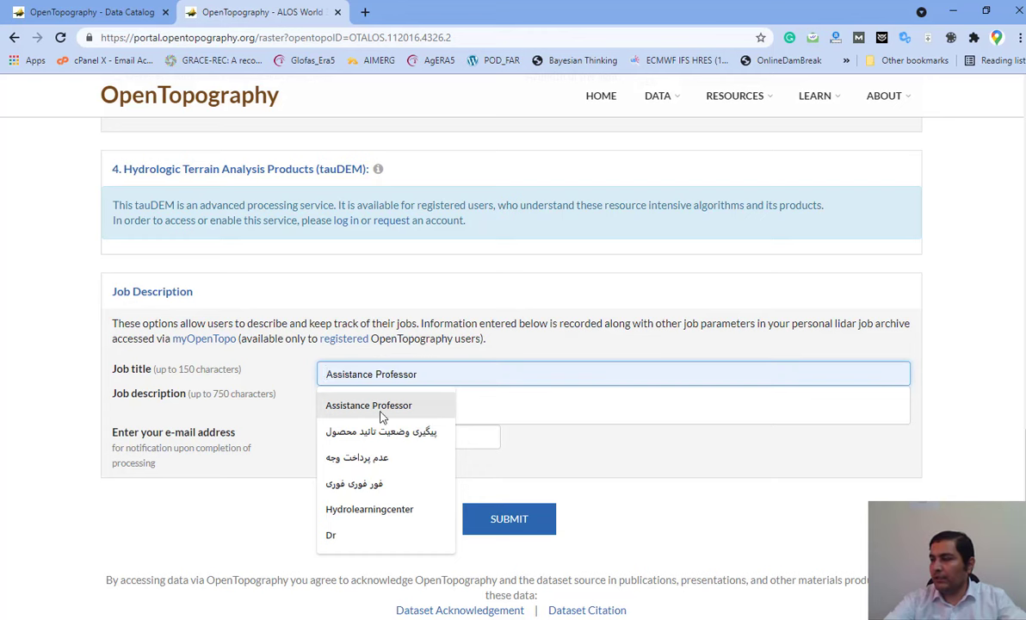
pyautogui.click(382, 414)
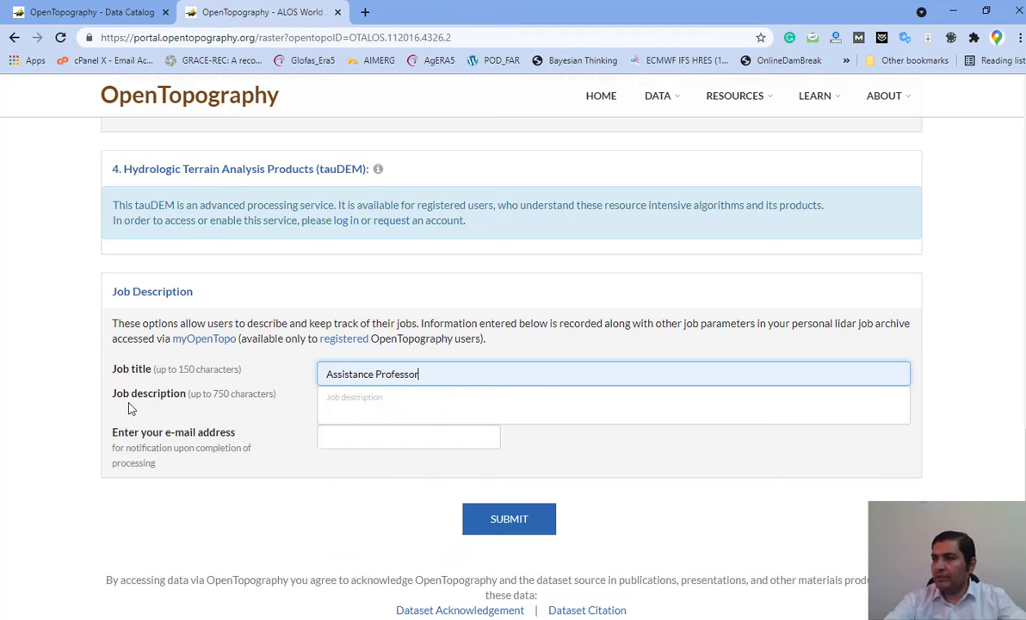
# Enter "Flood Inundation Mapping" as the job description.
pyautogui.click(405, 406)
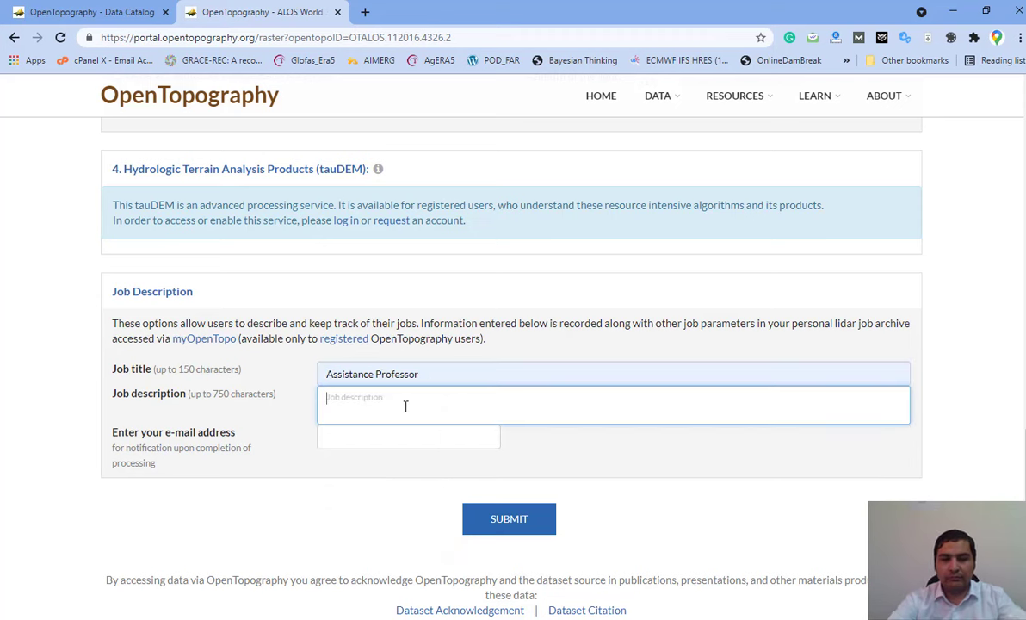
pyautogui.write('Flood')
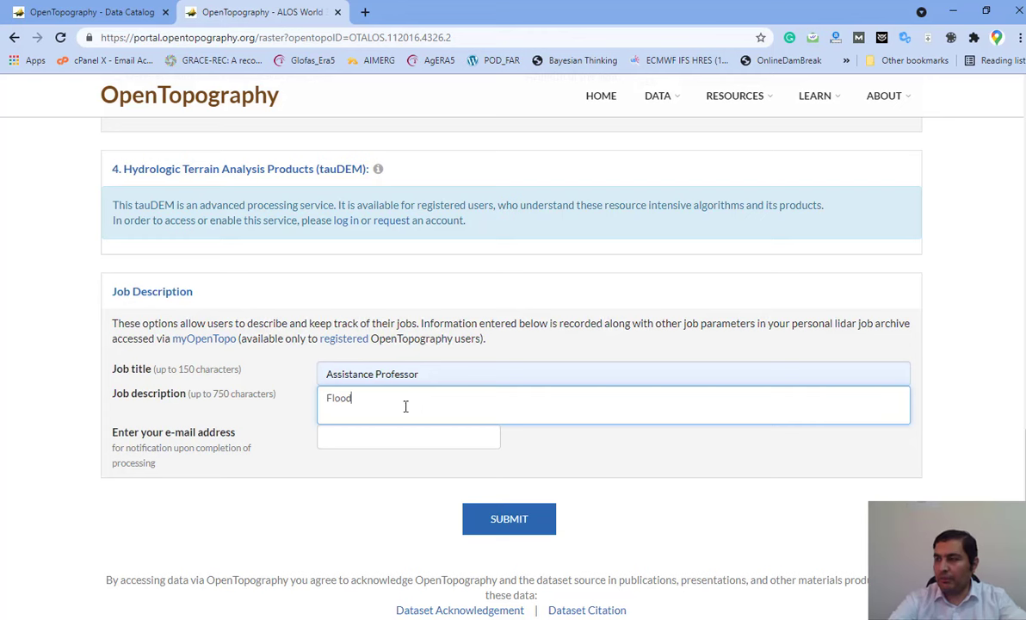
pyautogui.write(' INUNATION')
pyautogui.press('BackSpace')
pyautogui.press('BackSpace')
pyautogui.press('BackSpace')
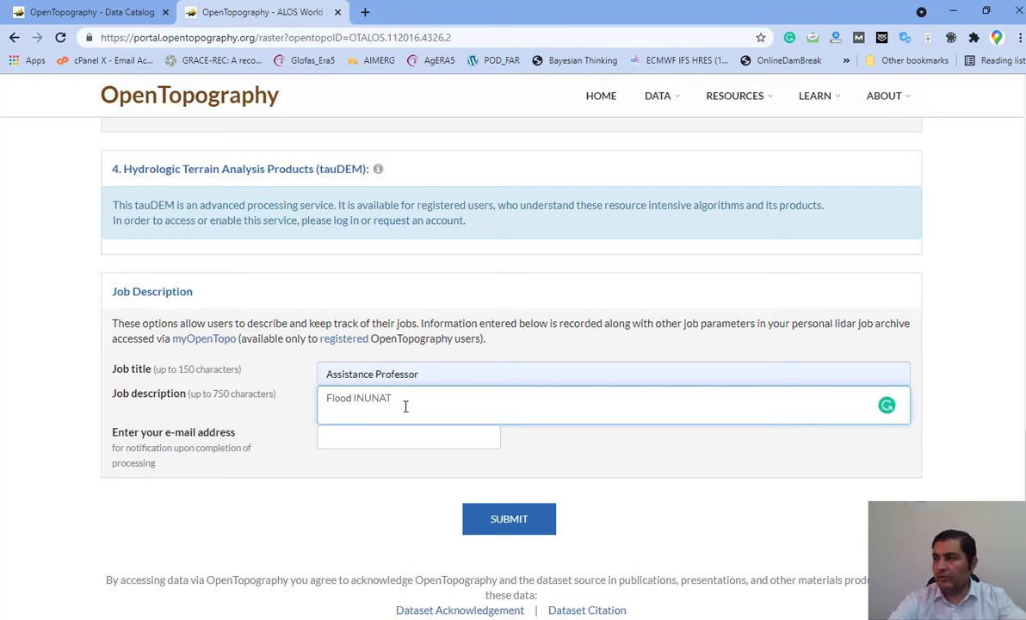
pyautogui.press('BackSpace')
pyautogui.press('BackSpace')
pyautogui.press('BackSpace')
pyautogui.press('BackSpace')
pyautogui.press('BackSpace')
pyautogui.press('BackSpace')
pyautogui.write('Inunad')
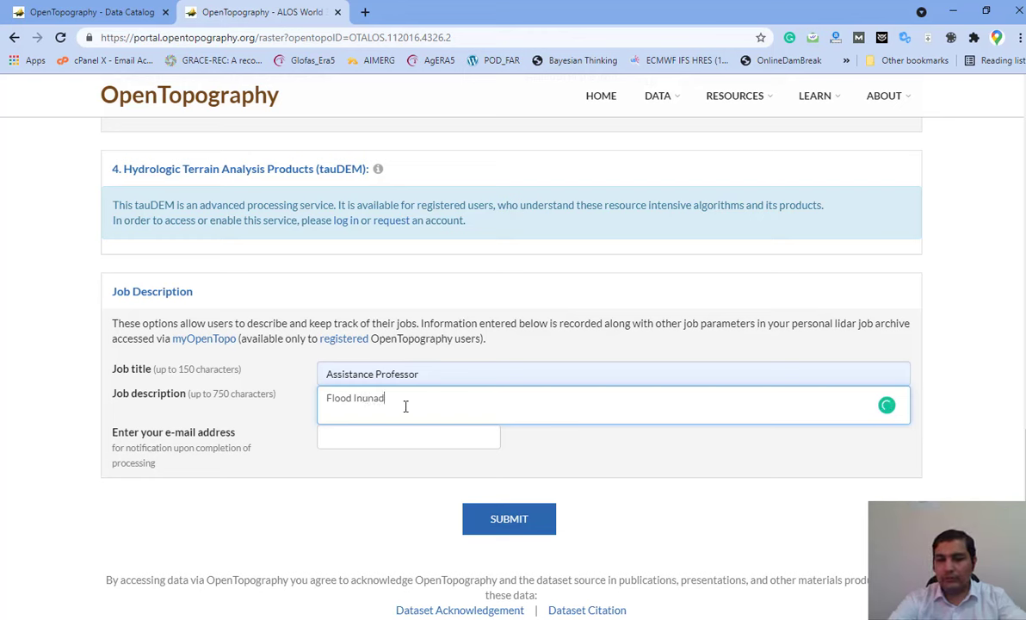
pyautogui.press('BackSpace')
pyautogui.press('BackSpace')
pyautogui.write('dation Ma')
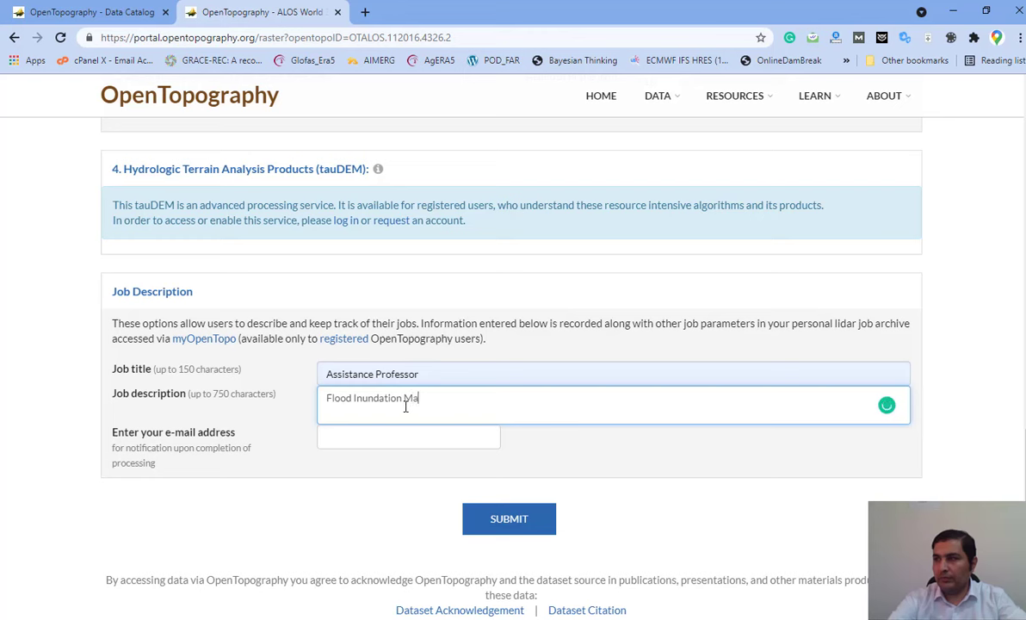
pyautogui.write('pping')
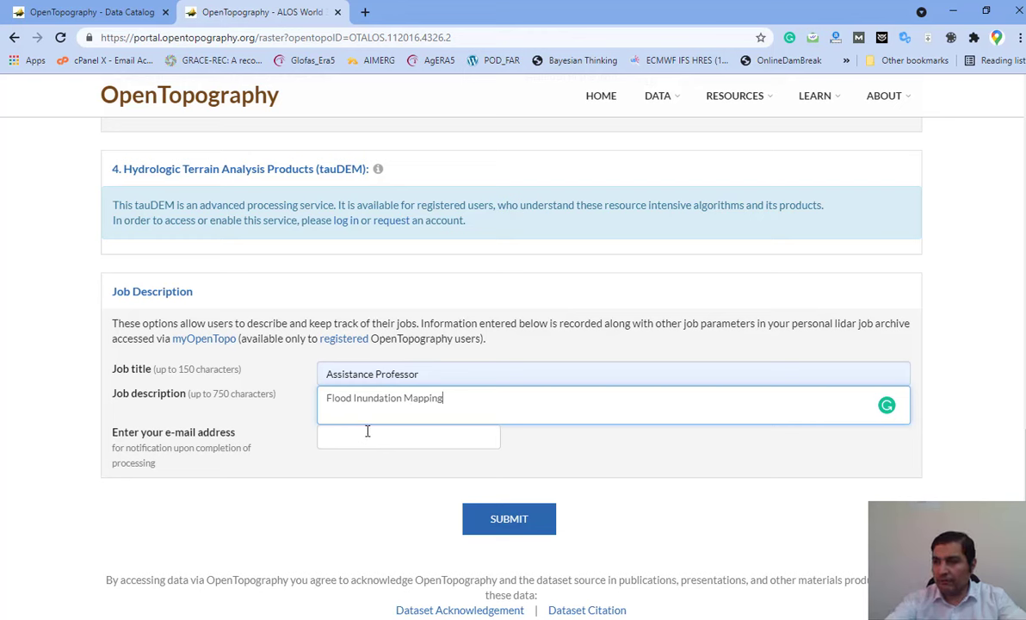
# Fill in the notification e-mail address and submit the raster job.
pyautogui.click(362, 434)
pyautogui.click(365, 472)
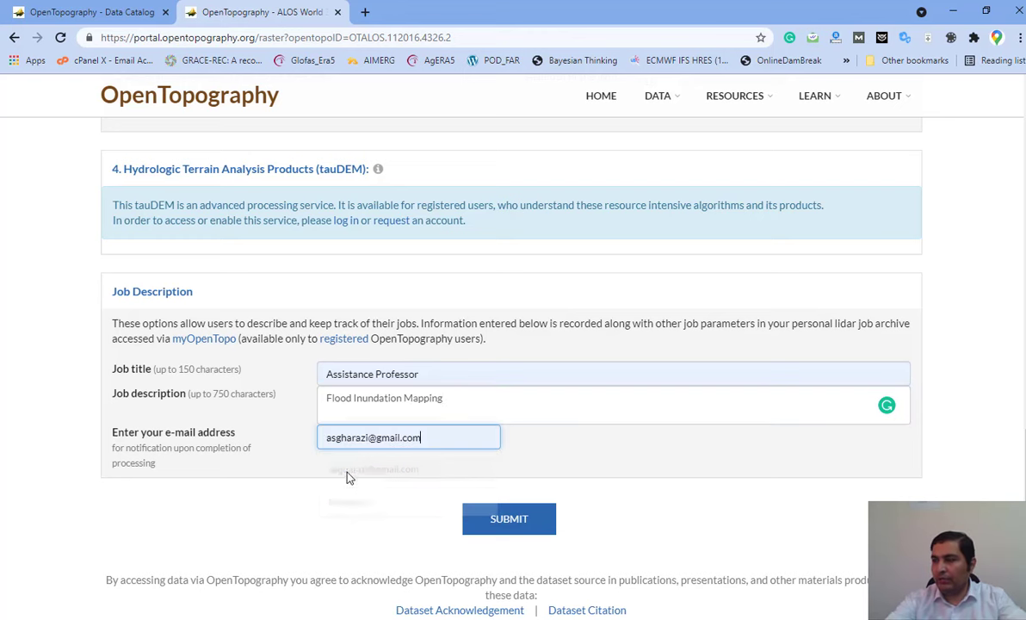
pyautogui.click(506, 521)
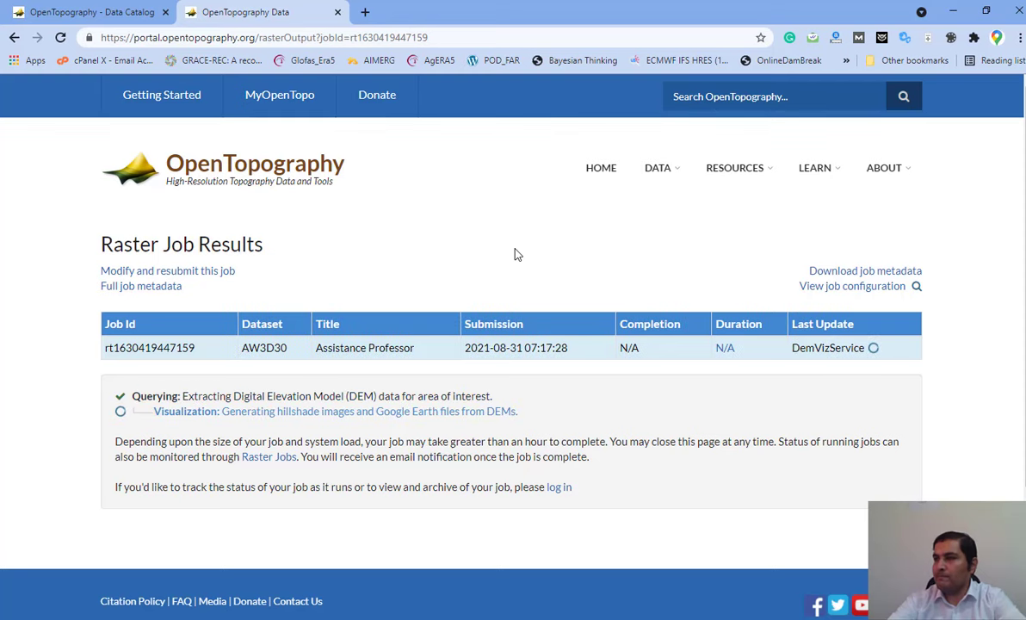
# Examine the raster job results, including the job status, the DEM download entry and the hillshade visualization.
pyautogui.scroll(-2, 516, 255)
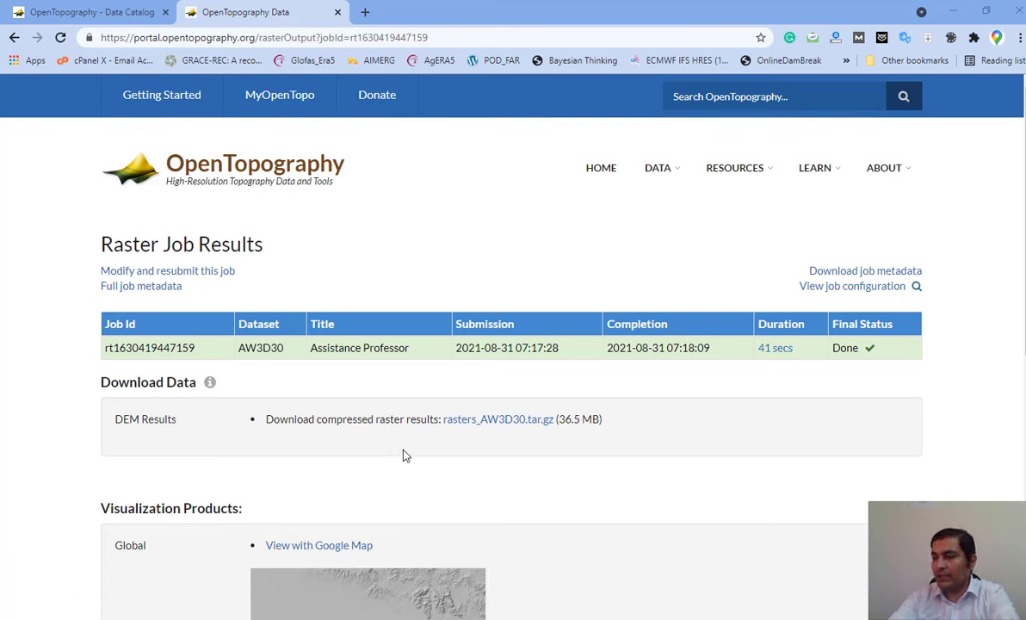
pyautogui.scroll(-1, 405, 454)
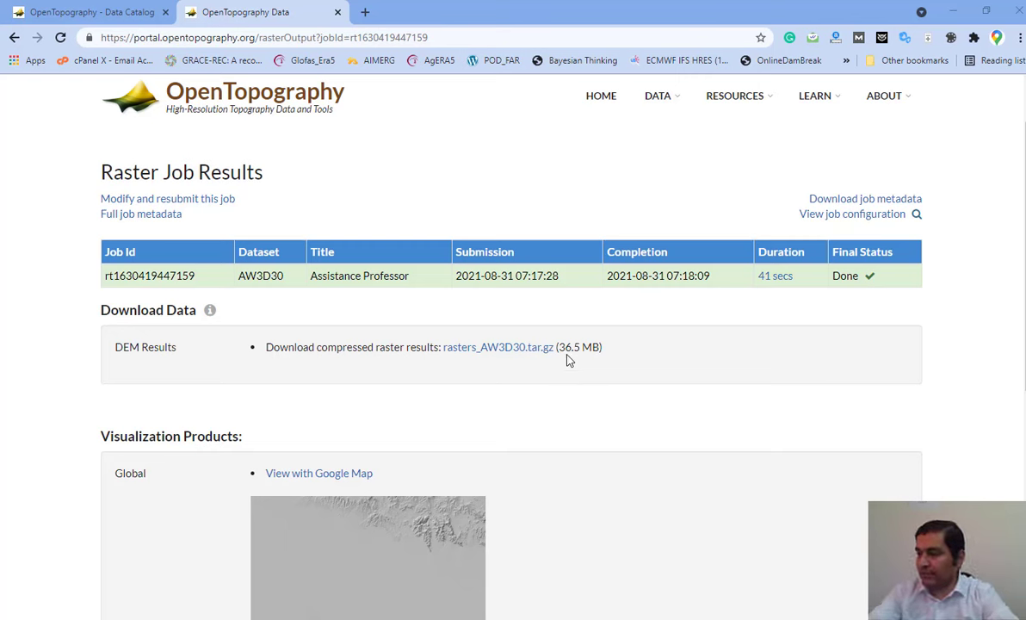
pyautogui.scroll(-1, 585, 349)
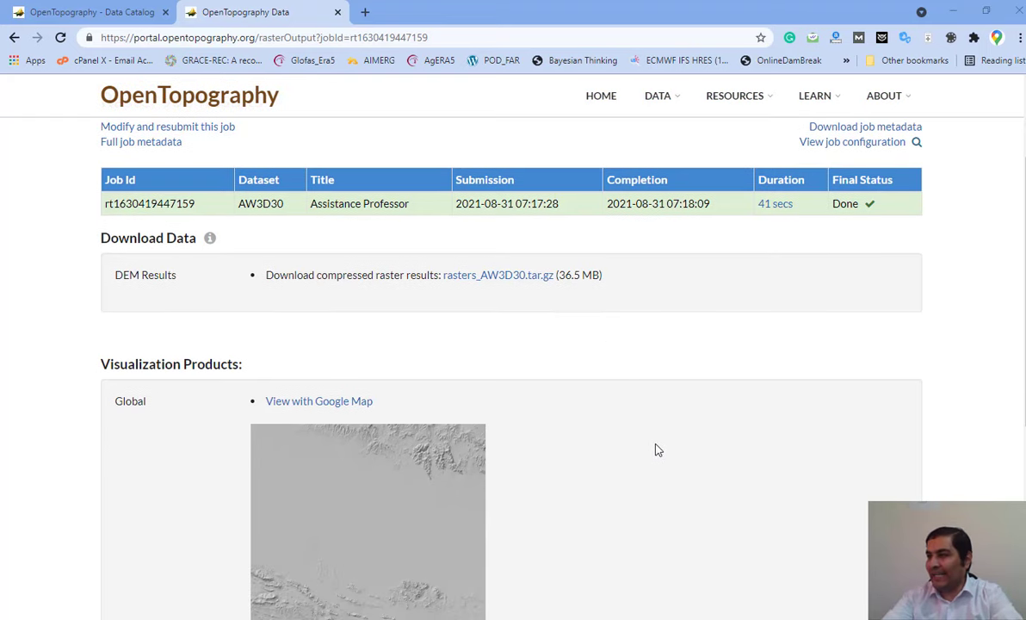
pyautogui.scroll(-1, 658, 448)
pyautogui.scroll(-1, 646, 406)
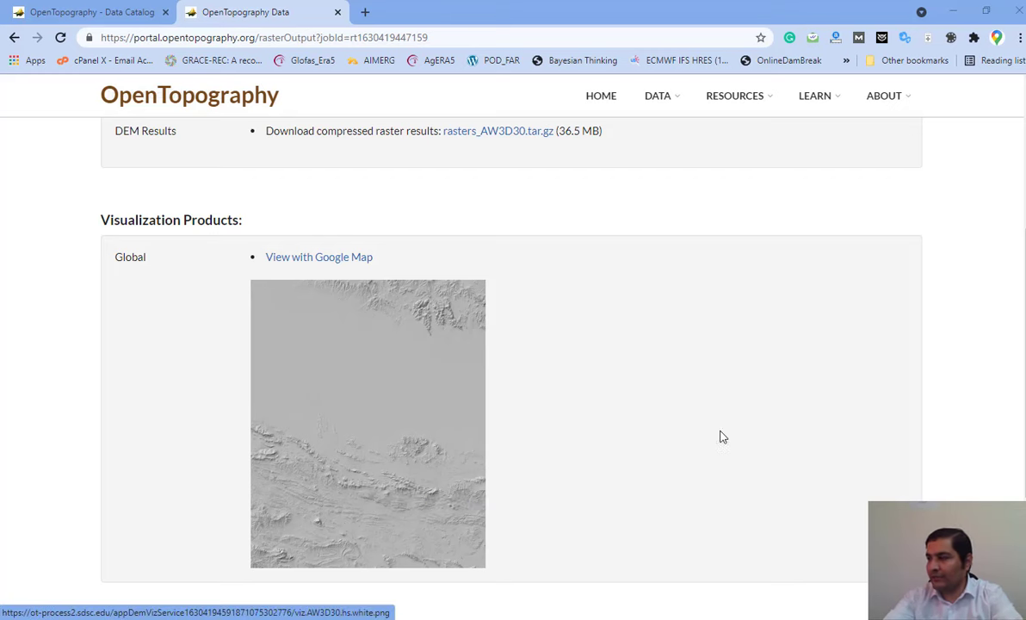
pyautogui.scroll(-2, 774, 431)
pyautogui.scroll(5, 828, 421)
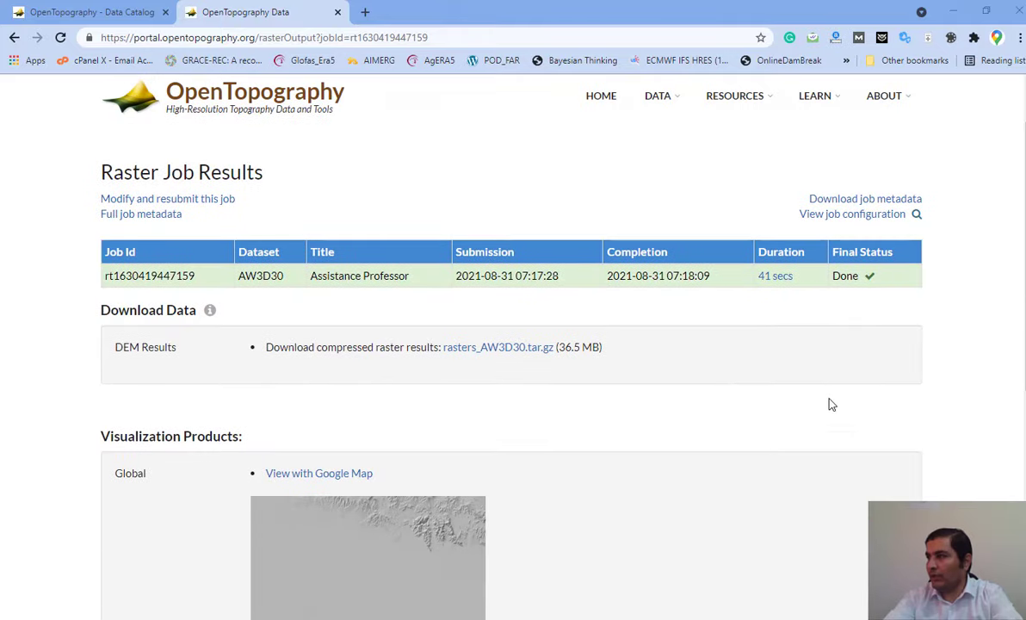
# Download the compressed DEM results rasters_AW3D30.tar.gz and save the archive in the Papers folder on the Desktop.
pyautogui.click(487, 353)
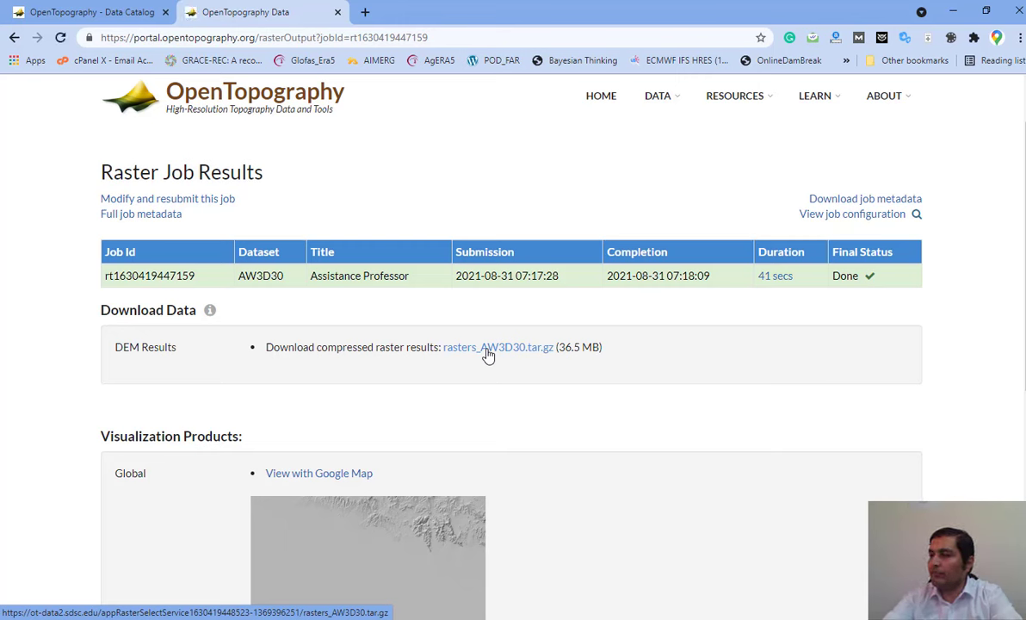
pyautogui.click(488, 352)
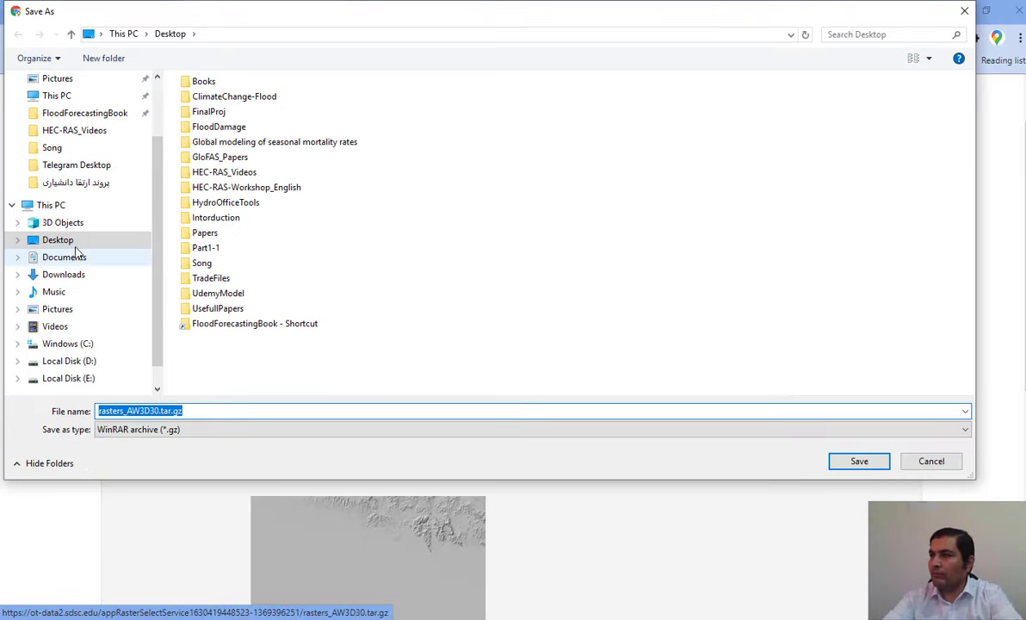
pyautogui.doubleClick(211, 234)
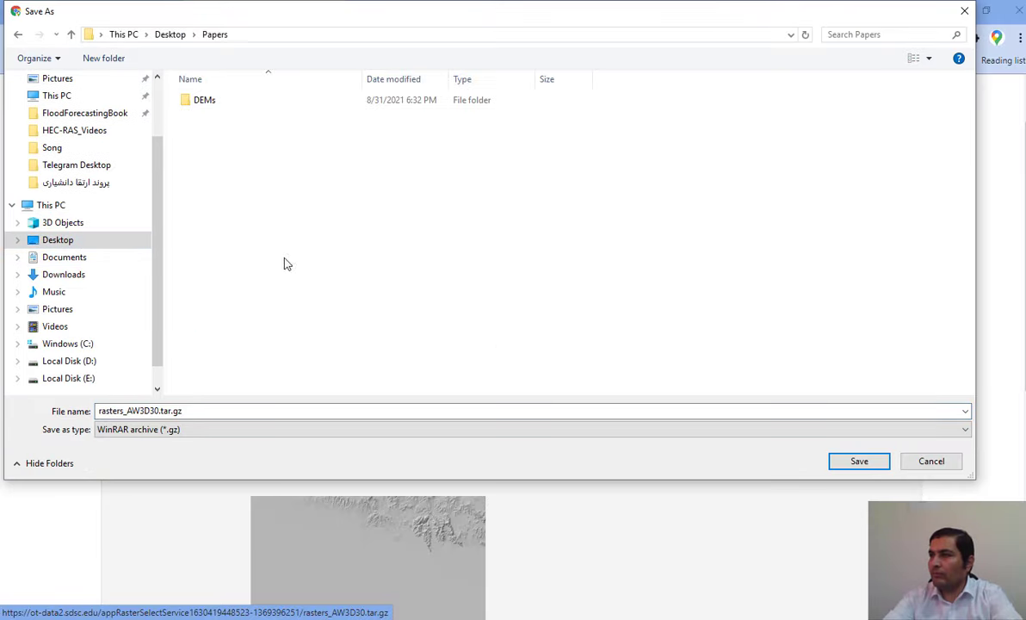
pyautogui.click(857, 462)
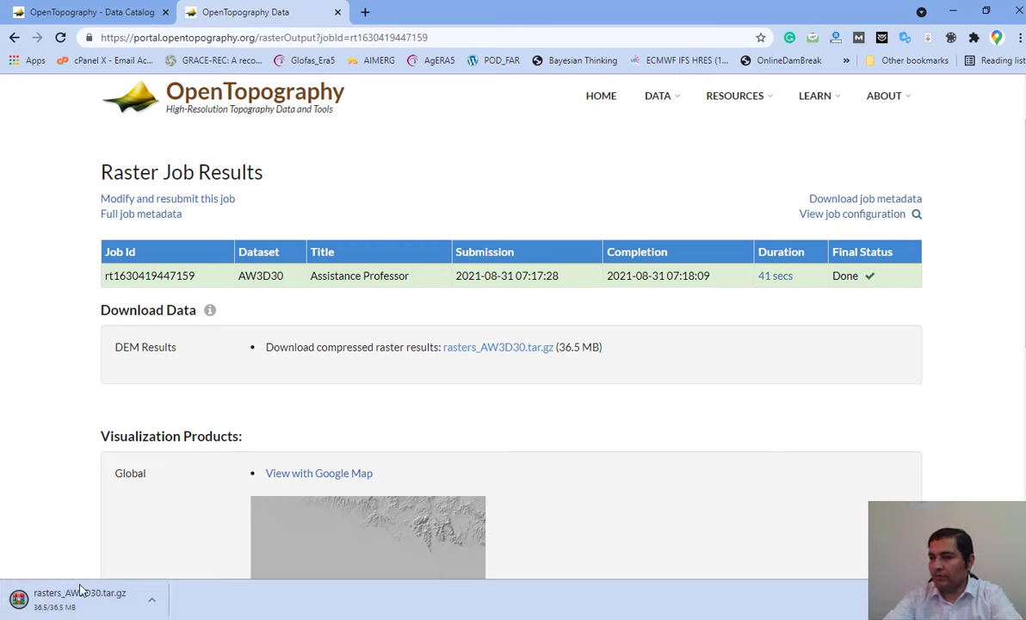
# Switch to the Papers folder in File Explorer and extract rasters_AW3D30.tar.gz directly into that folder.
pyautogui.click(129, 619)
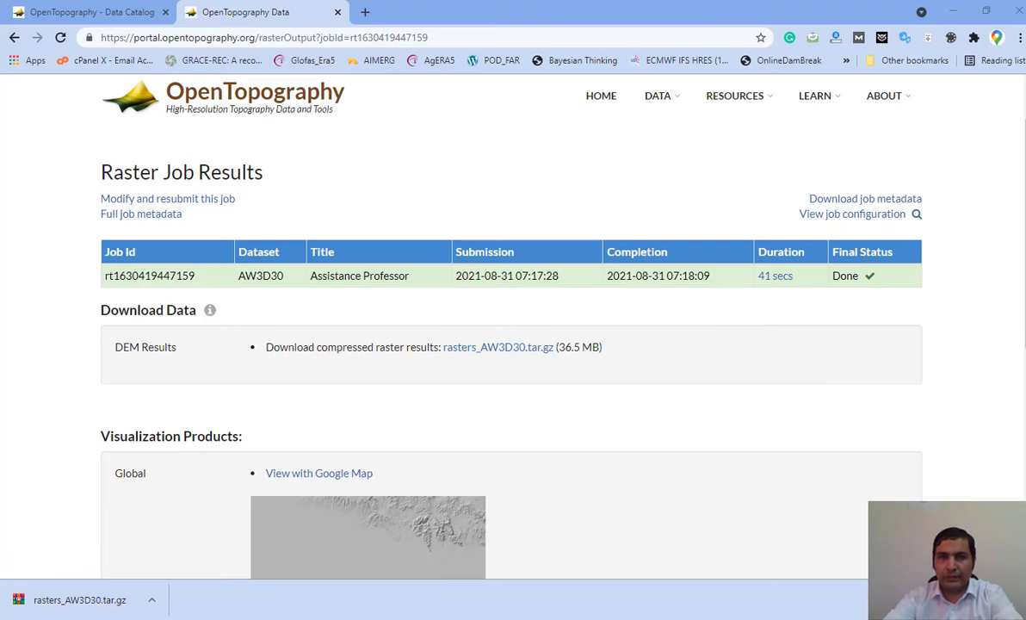
pyautogui.moveTo(2, 51); pyautogui.dragTo(503, 84)
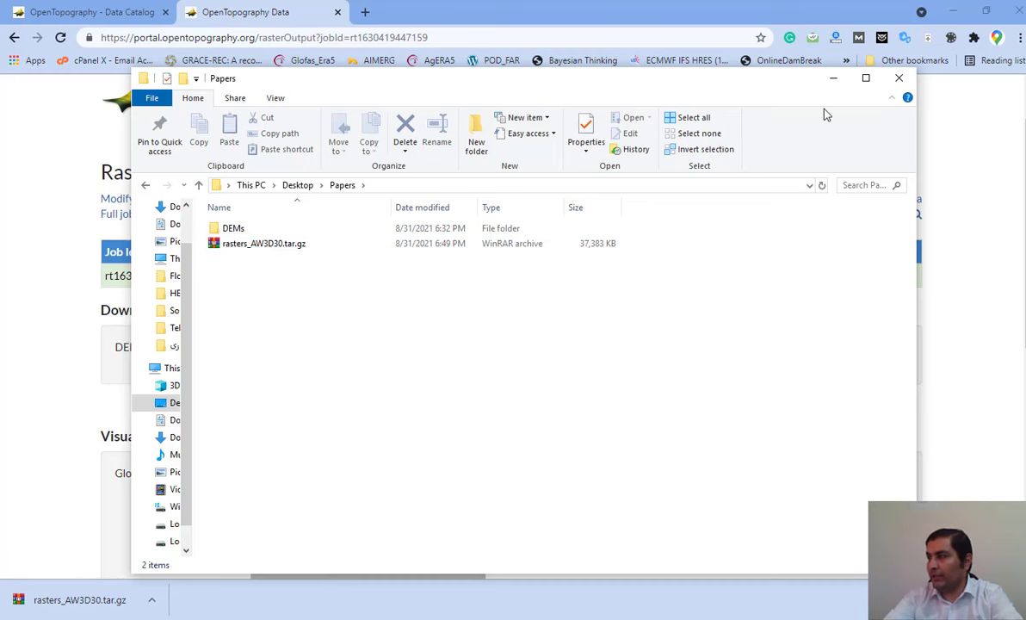
pyautogui.click(831, 79)
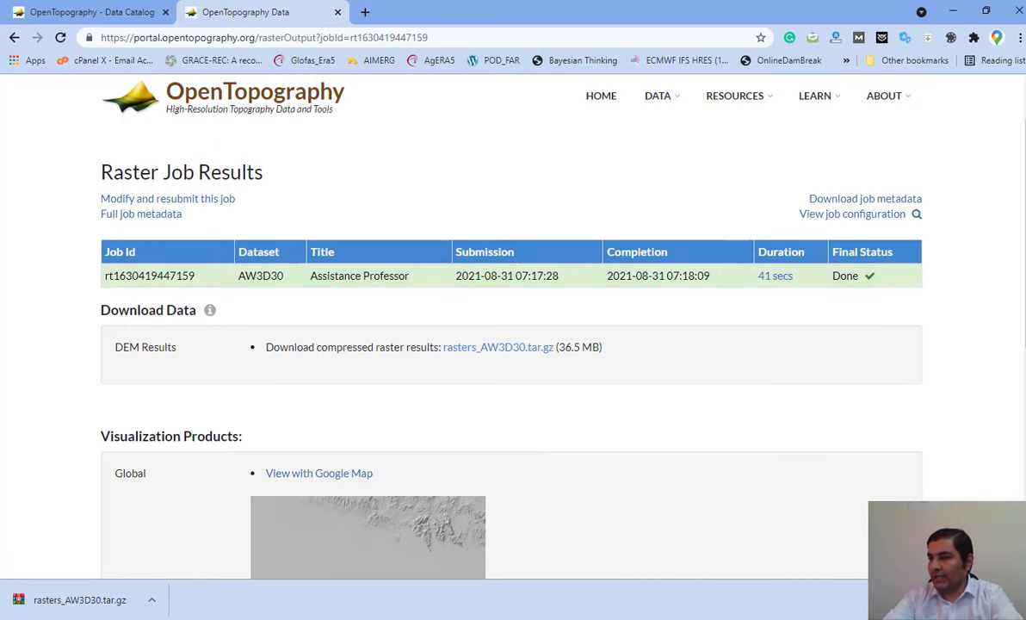
pyautogui.click(197, 548)
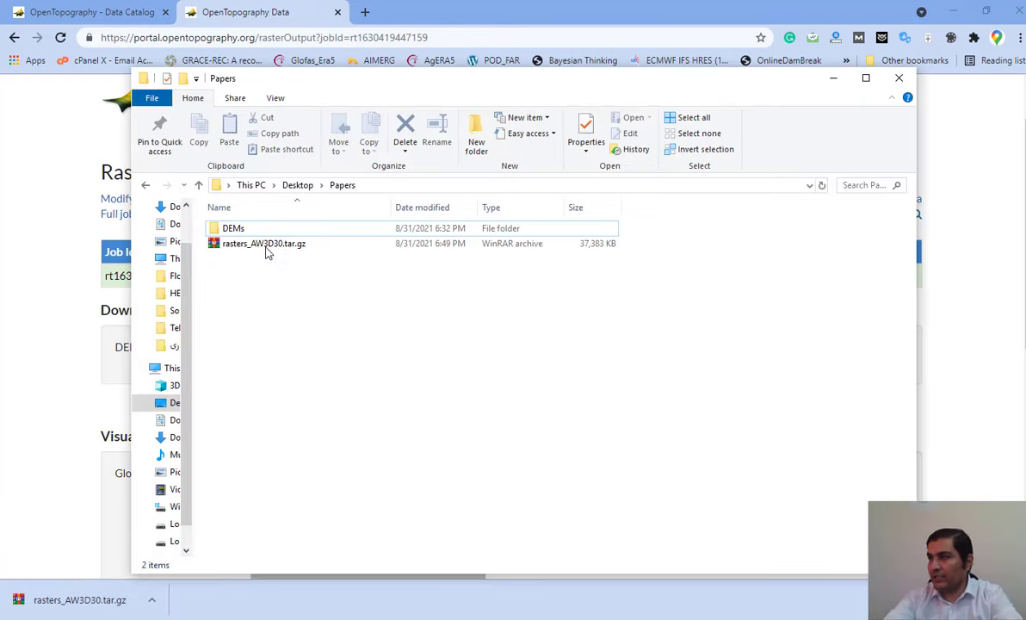
pyautogui.click(265, 248)
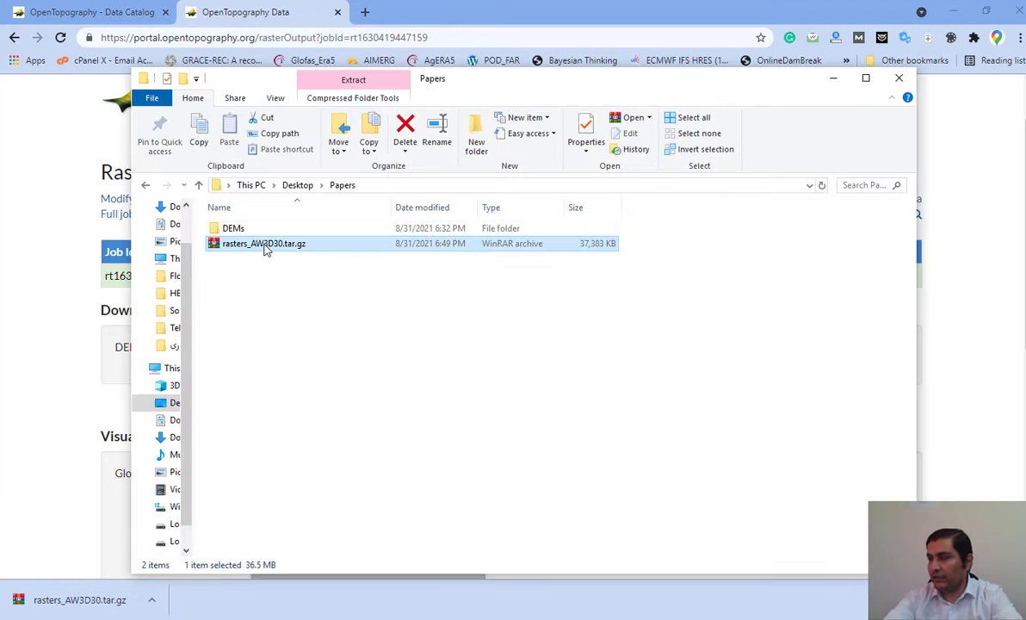
pyautogui.rightClick(265, 247)
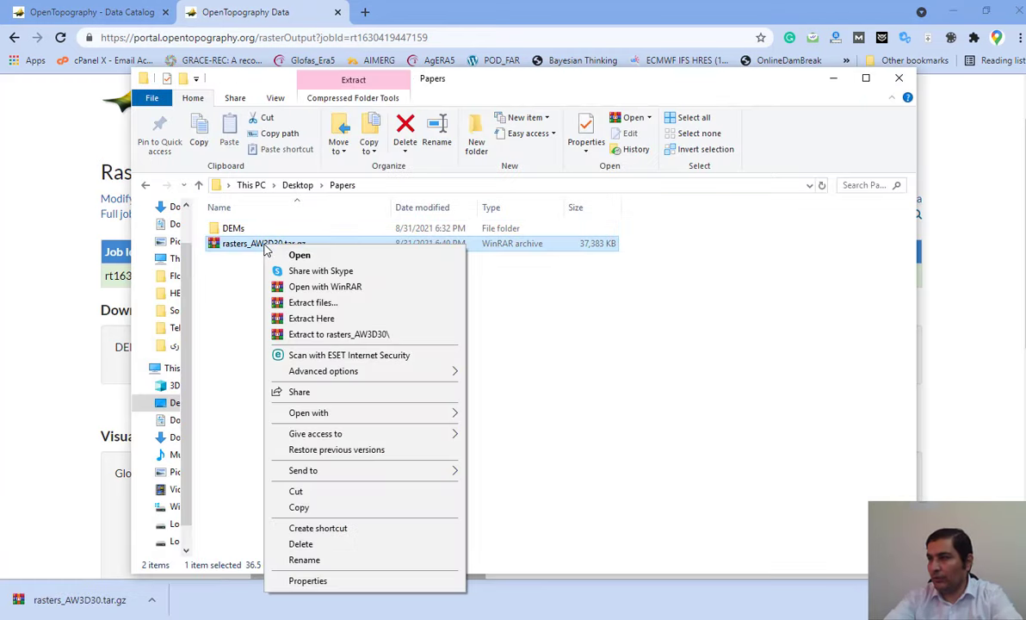
pyautogui.click(349, 320)
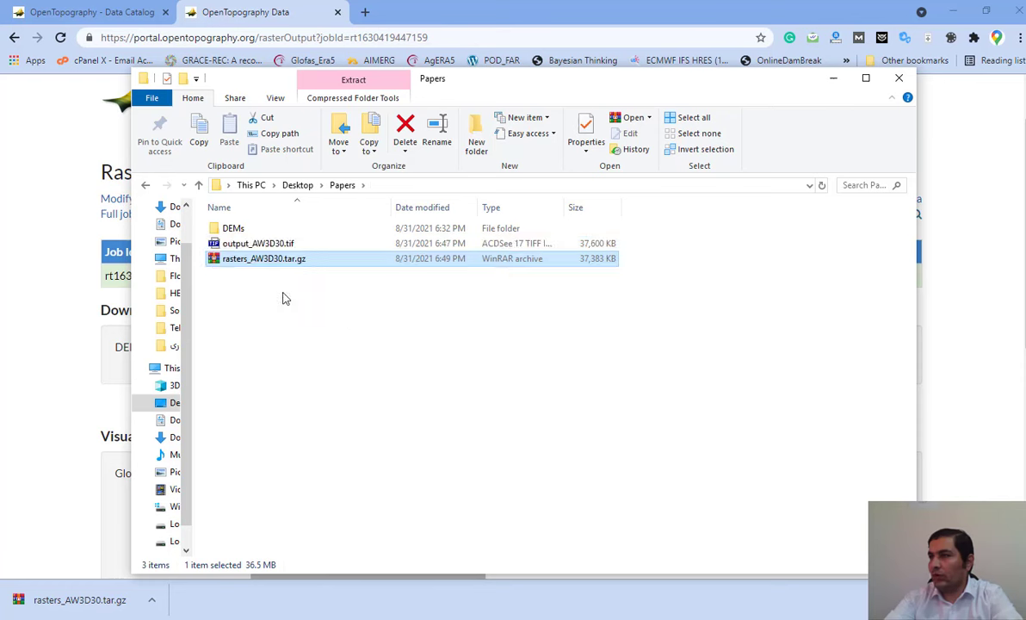
pyautogui.click(258, 243)
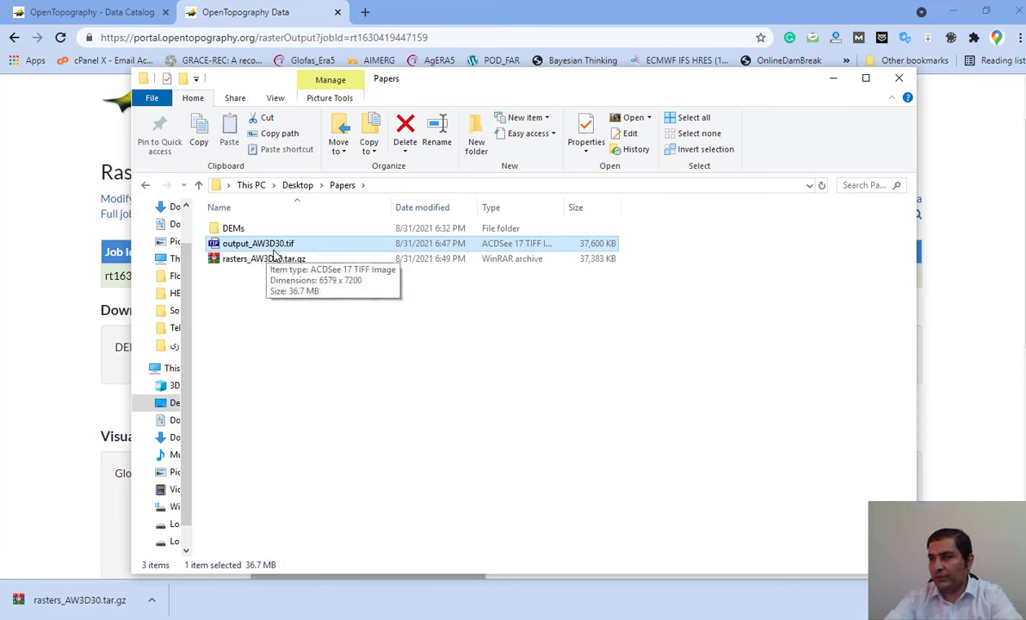
pyautogui.click(832, 80)
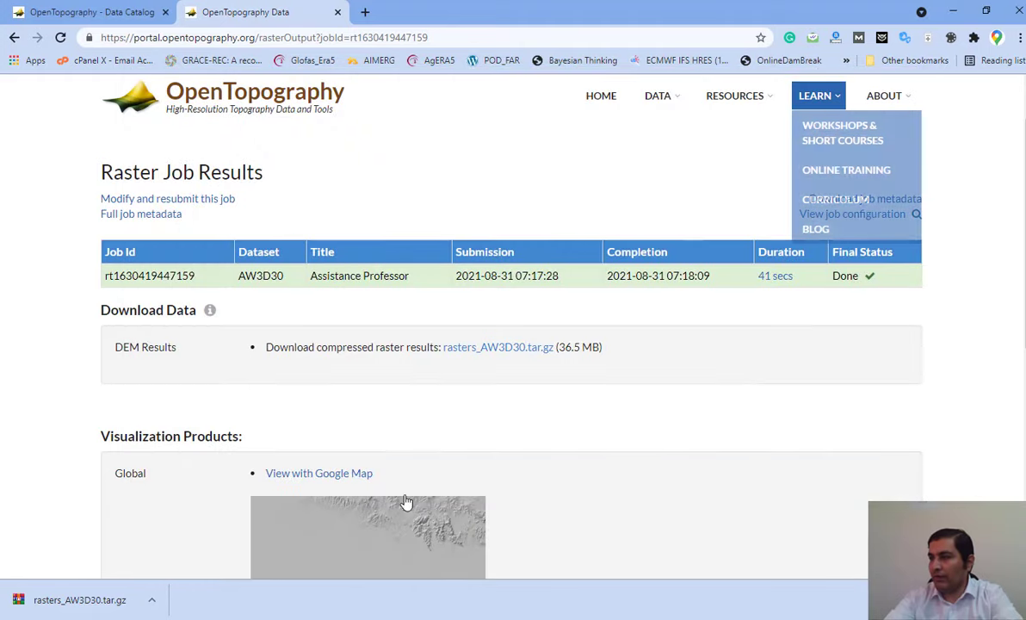
# Switch to ArcMap, start adding data to the map and browse to the Desktop folder connection.
pyautogui.click(80, 599)
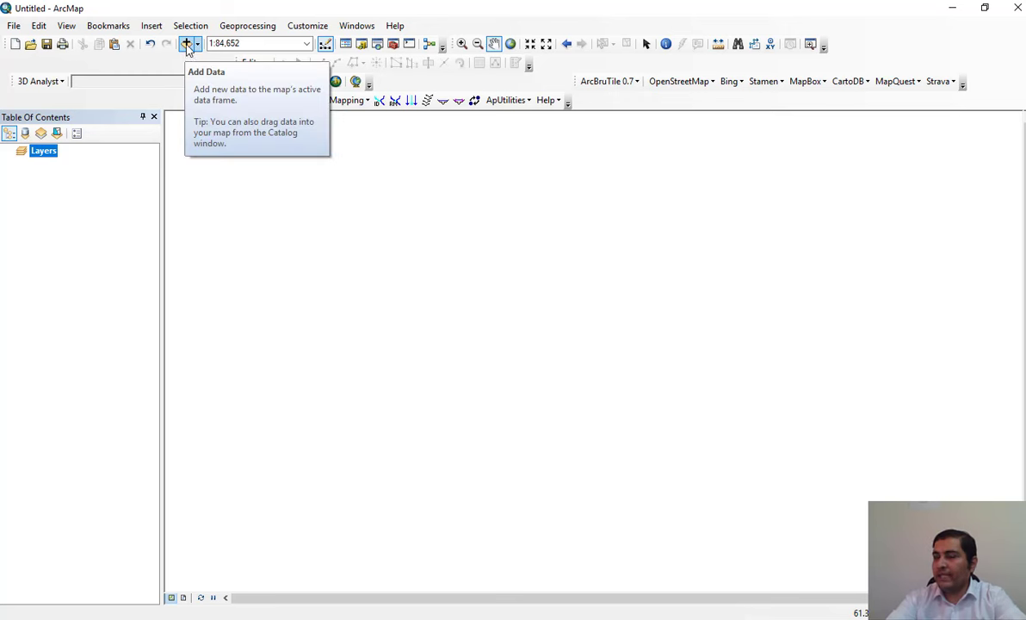
pyautogui.click(185, 44)
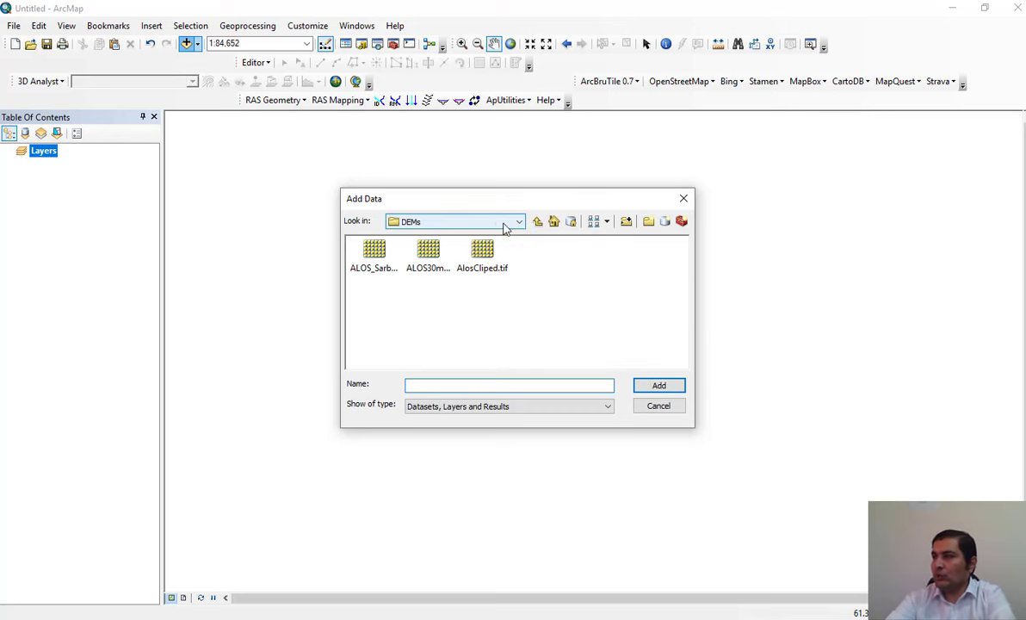
pyautogui.click(505, 226)
pyautogui.scroll(3, 505, 226)
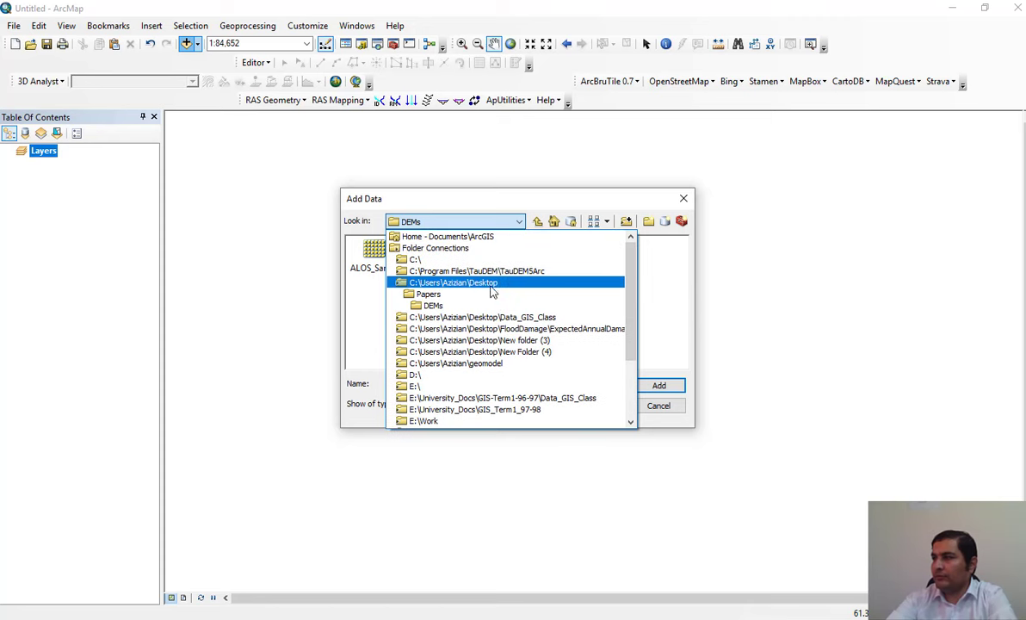
pyautogui.click(488, 283)
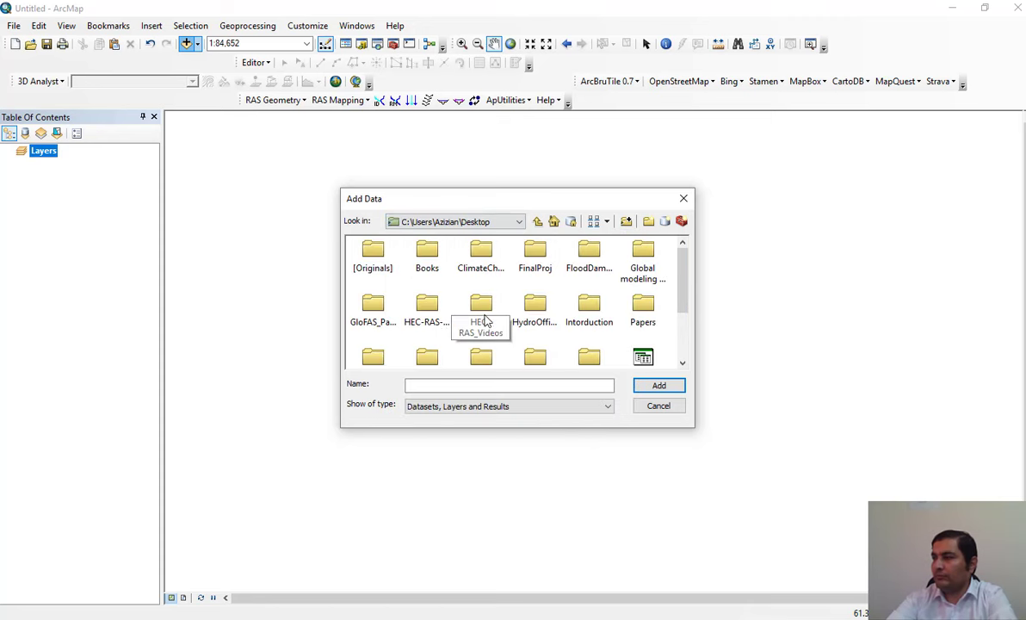
pyautogui.click(486, 221)
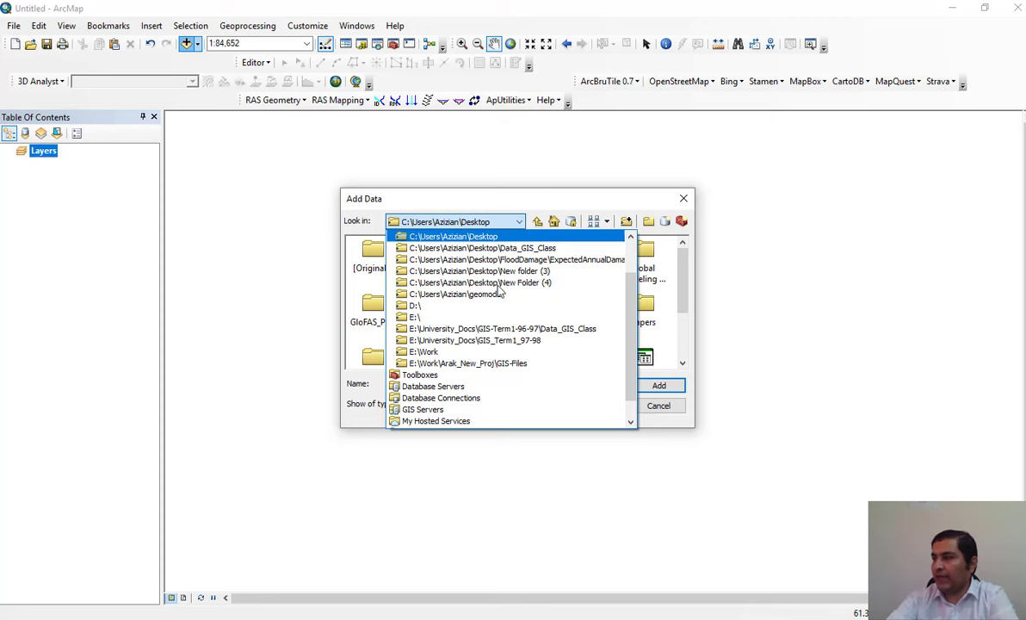
pyautogui.scroll(3, 499, 292)
pyautogui.click(523, 215)
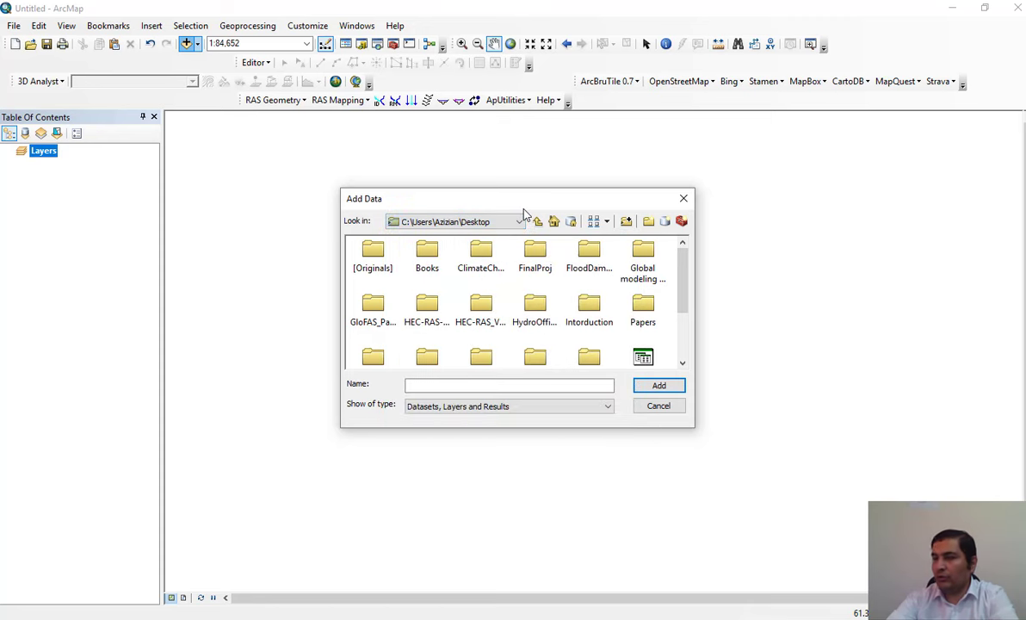
# Connect to the Papers folder on the Desktop as a new data folder connection.
pyautogui.click(626, 222)
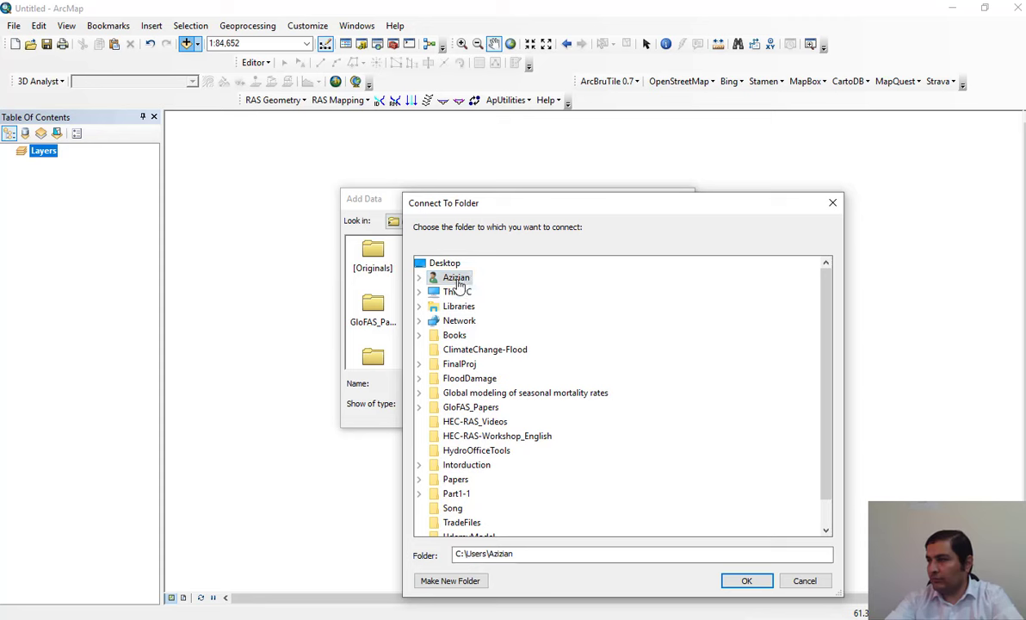
pyautogui.moveTo(541, 204); pyautogui.dragTo(442, 169)
pyautogui.click(360, 449)
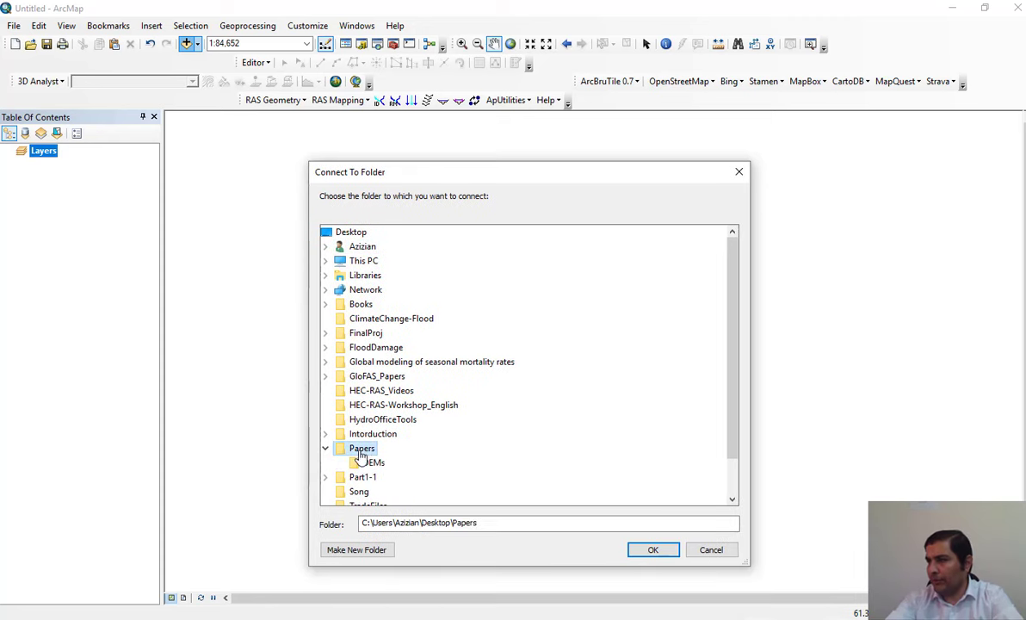
pyautogui.click(659, 550)
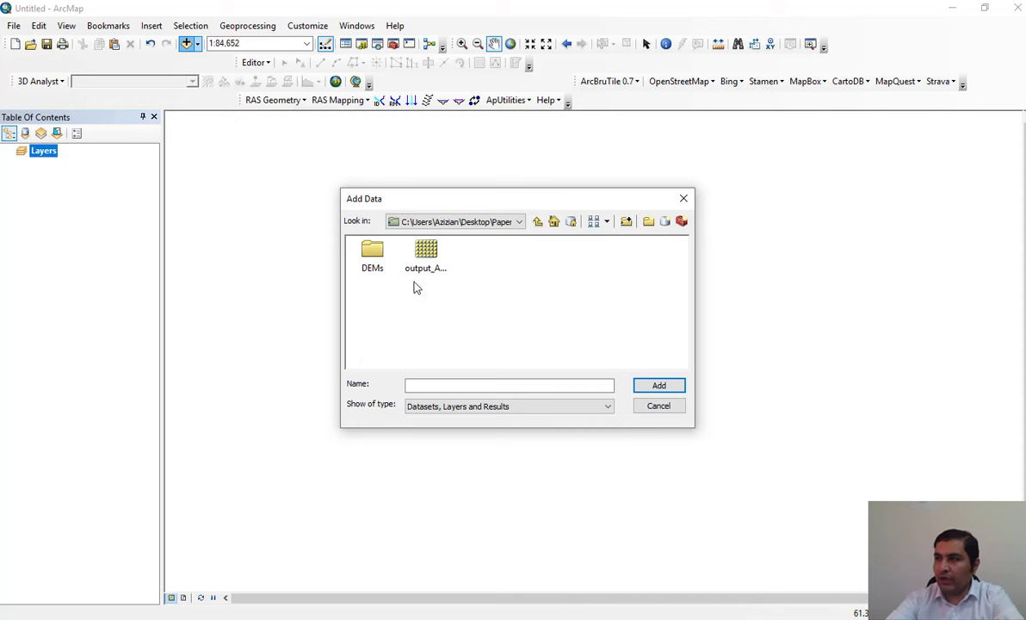
# Add output_AW3D30.tif from the Papers folder to the map and build its pyramids with Nearest Neighbor resampling and Default compression.
pyautogui.click(370, 256)
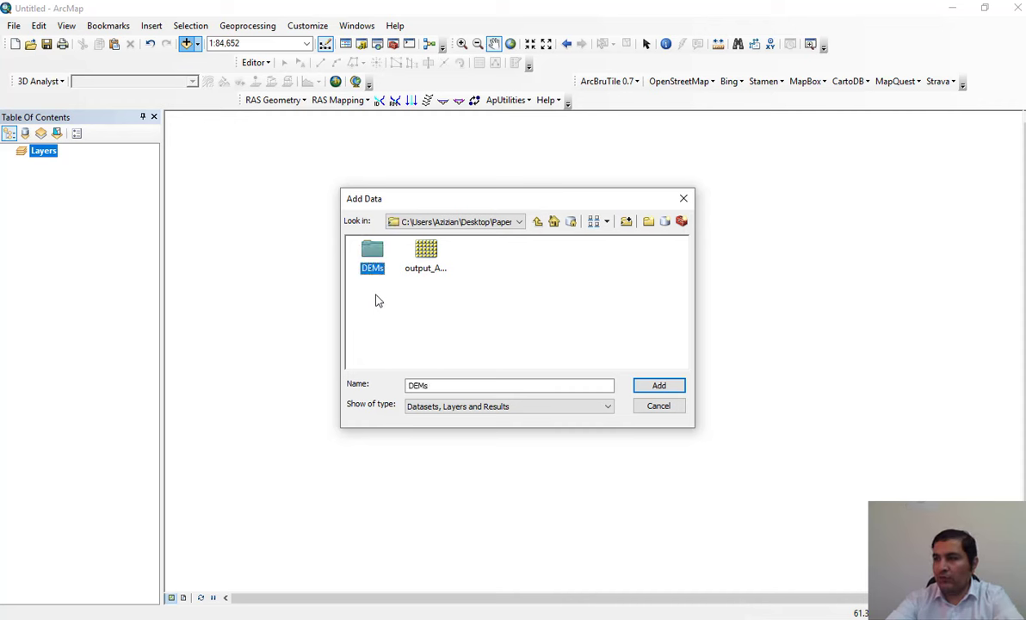
pyautogui.click(432, 268)
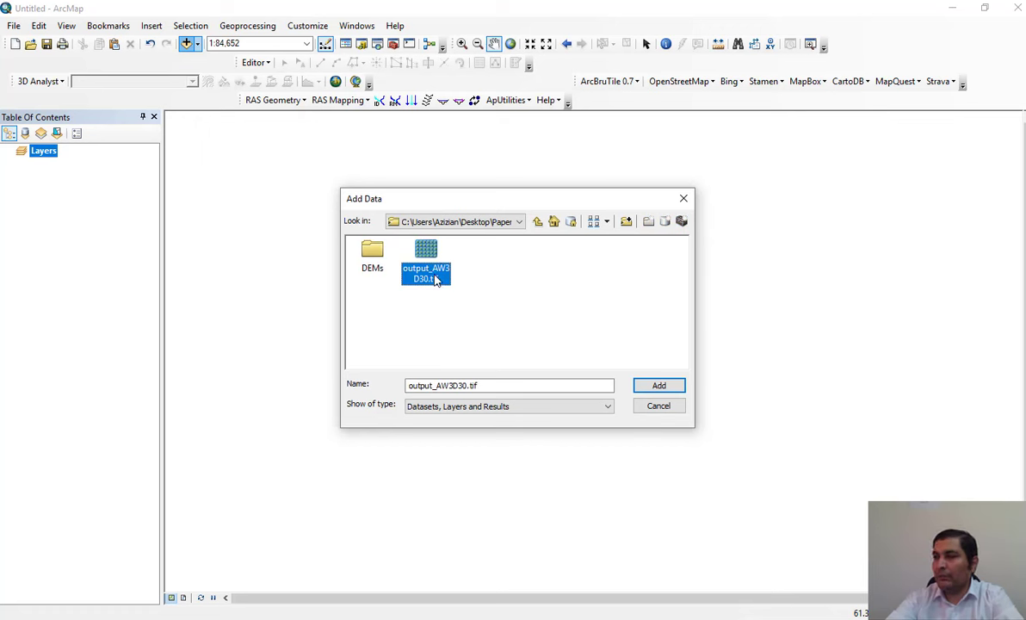
pyautogui.click(207, 615)
pyautogui.click(203, 555)
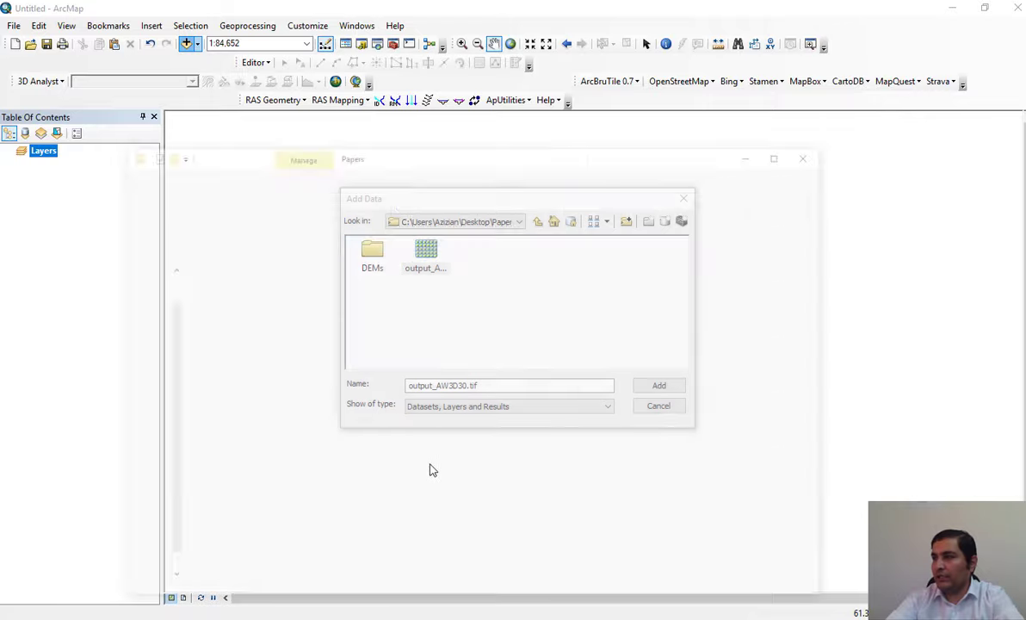
pyautogui.click(832, 79)
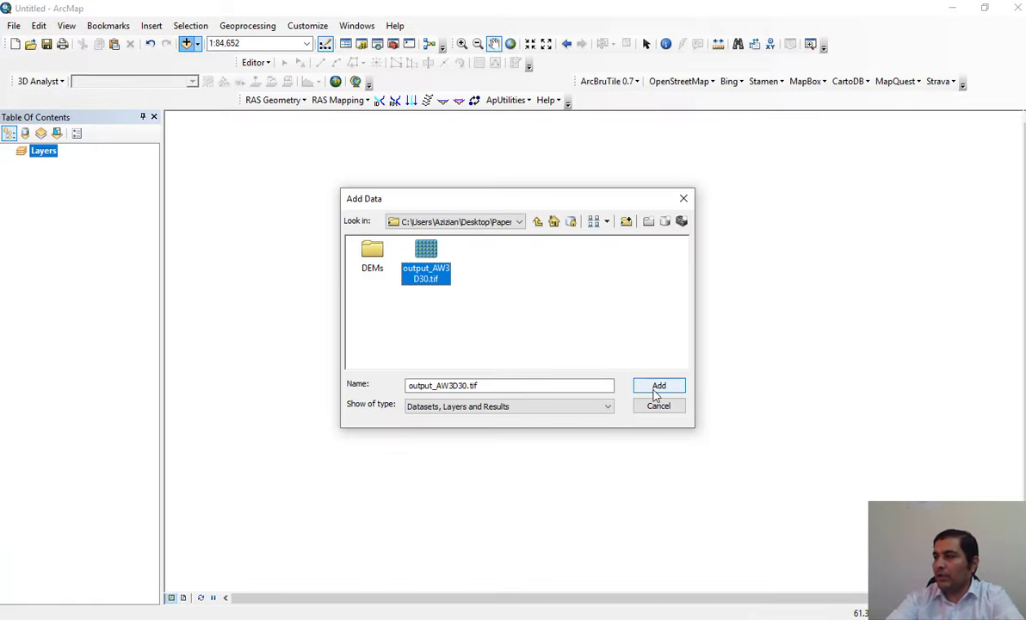
pyautogui.click(659, 387)
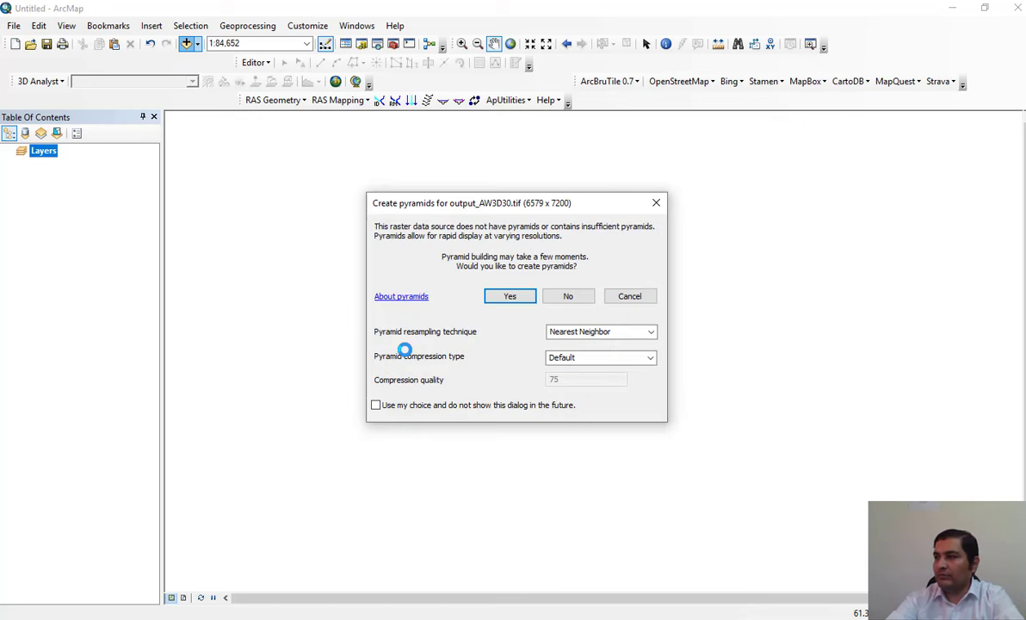
pyautogui.click(510, 296)
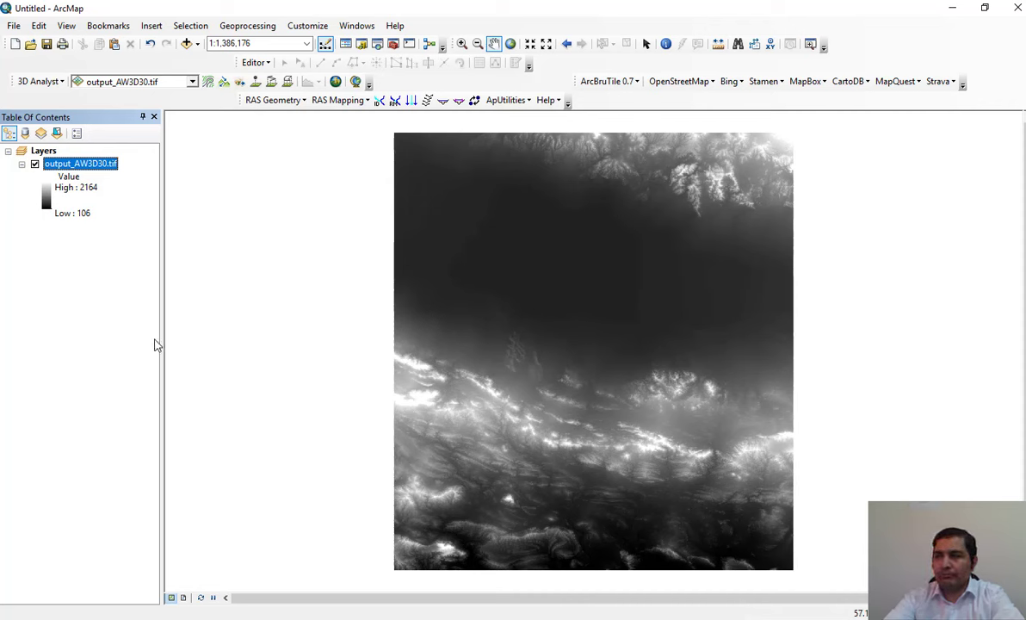
# Apply the red-orange through yellow and green to dark blue color ramp to the stretched symbology of the output_AW3D30.tif layer.
pyautogui.rightClick(82, 169)
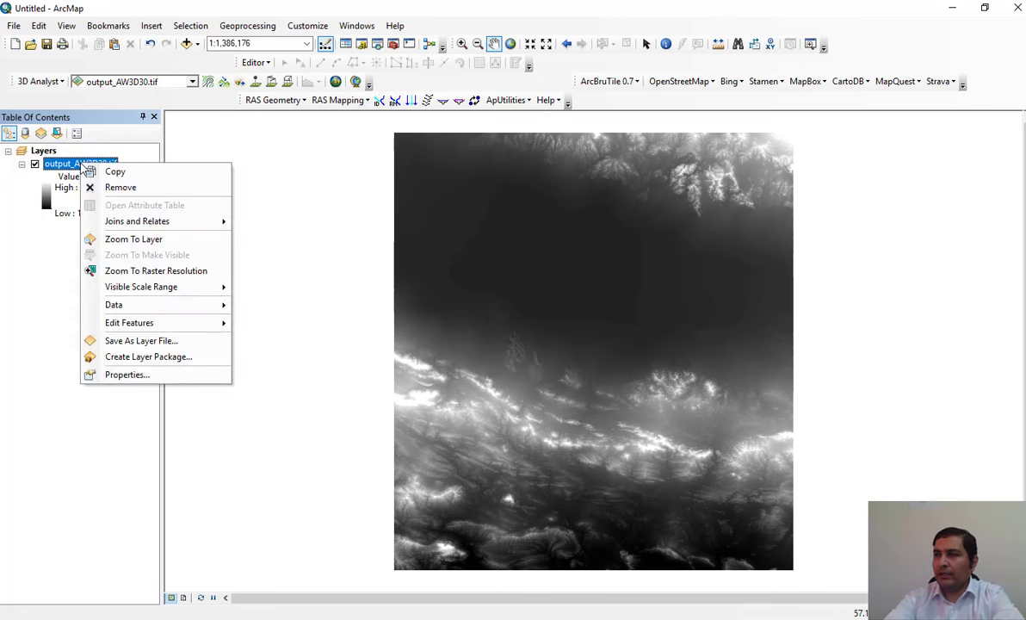
pyautogui.click(135, 376)
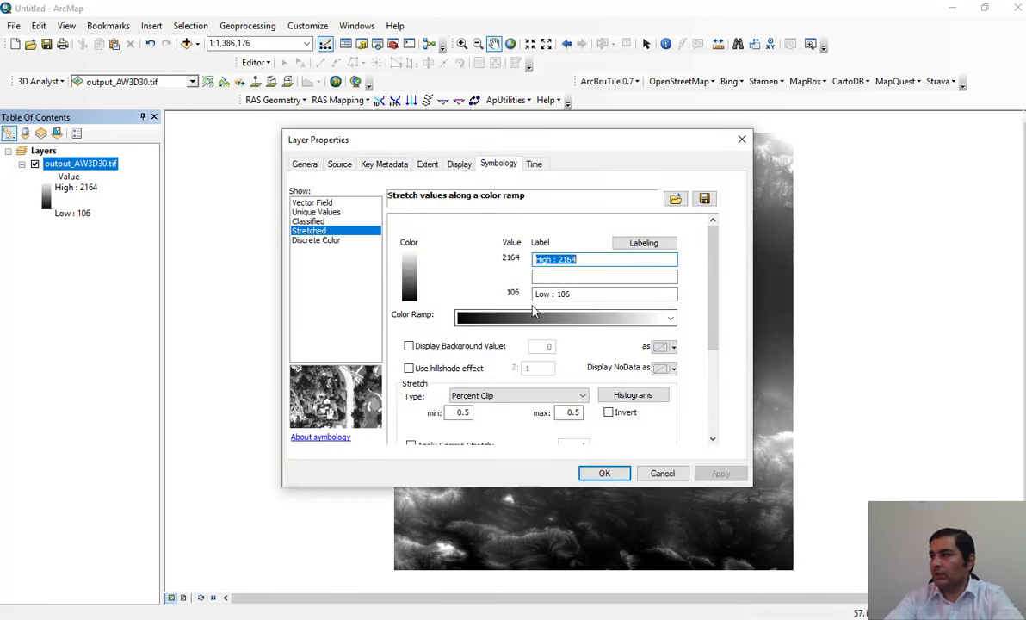
pyautogui.click(668, 319)
pyautogui.moveTo(672, 172); pyautogui.dragTo(636, 270)
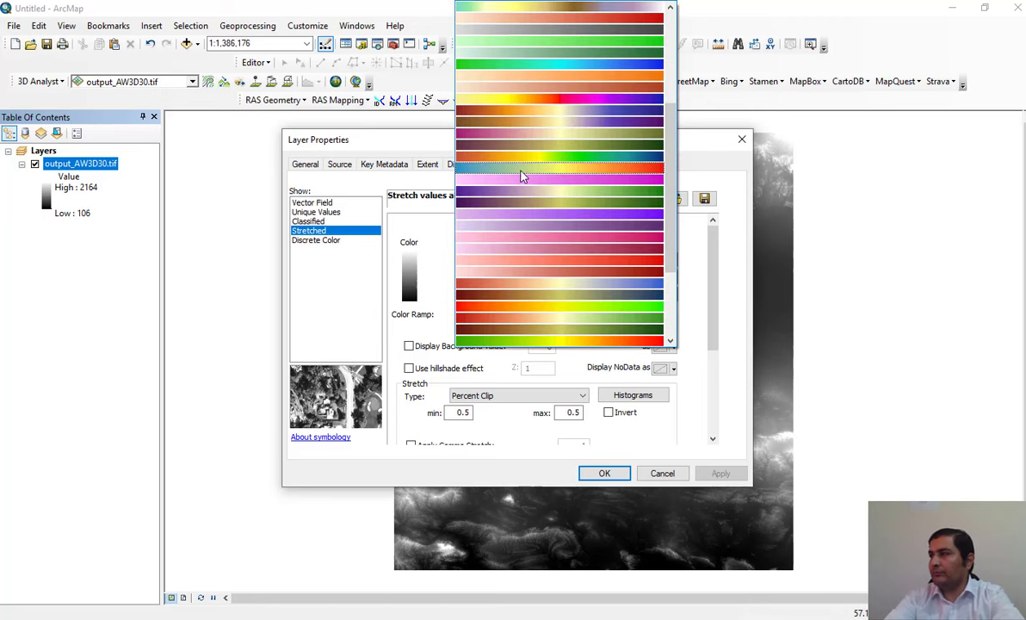
pyautogui.click(556, 160)
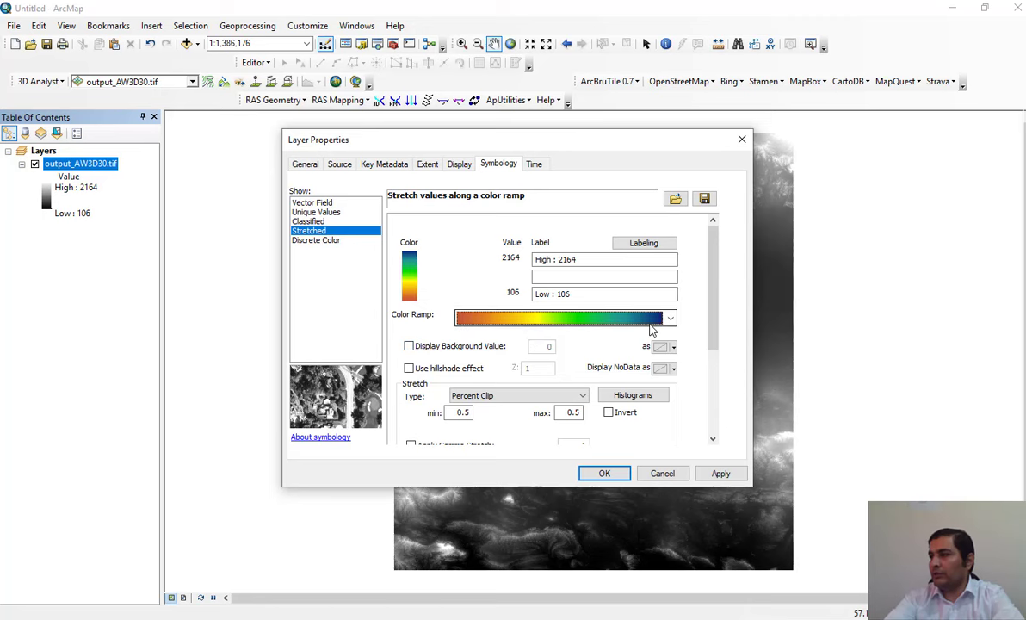
pyautogui.click(720, 474)
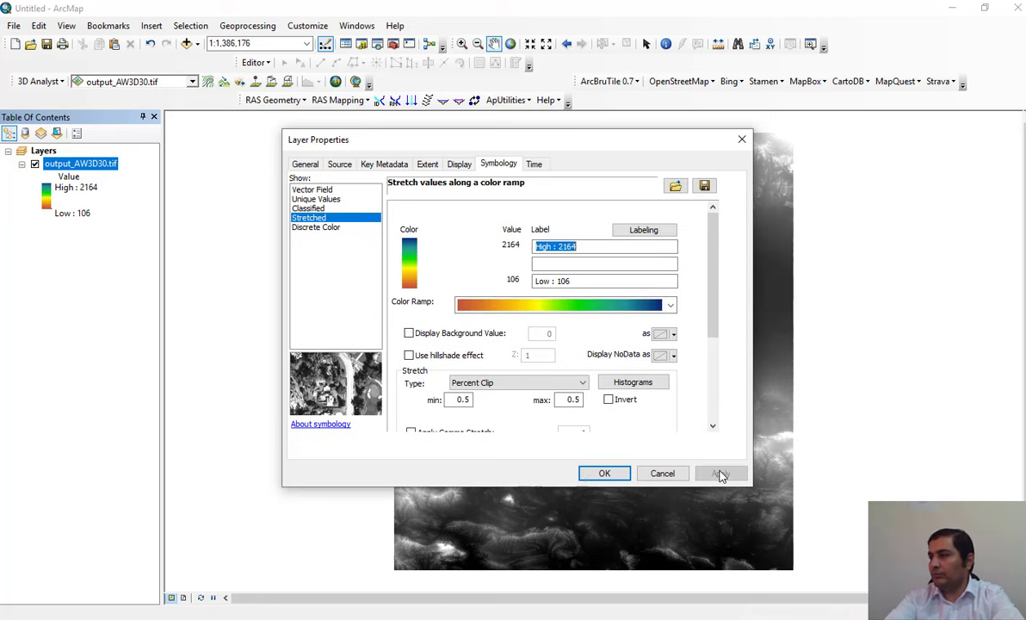
pyautogui.click(603, 473)
pyautogui.scroll(-3, 651, 440)
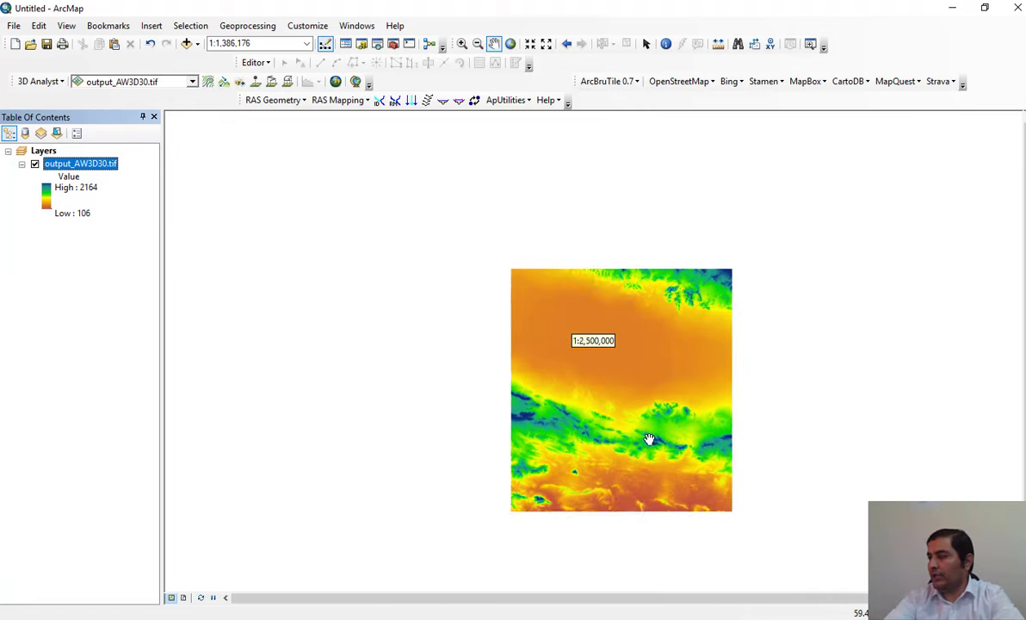
pyautogui.scroll(3, 647, 441)
pyautogui.scroll(3, 626, 450)
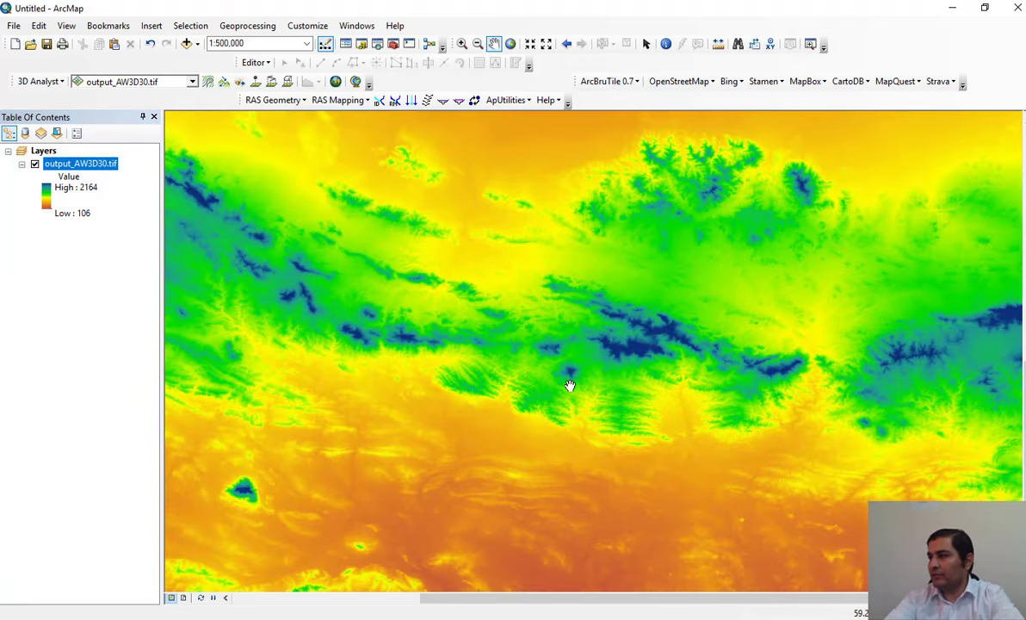
# Examine the terrain of the output_AW3D30.tif layer at several scales, from the southern lowlands to the whole raster extent.
pyautogui.moveTo(570, 384); pyautogui.dragTo(744, 349)
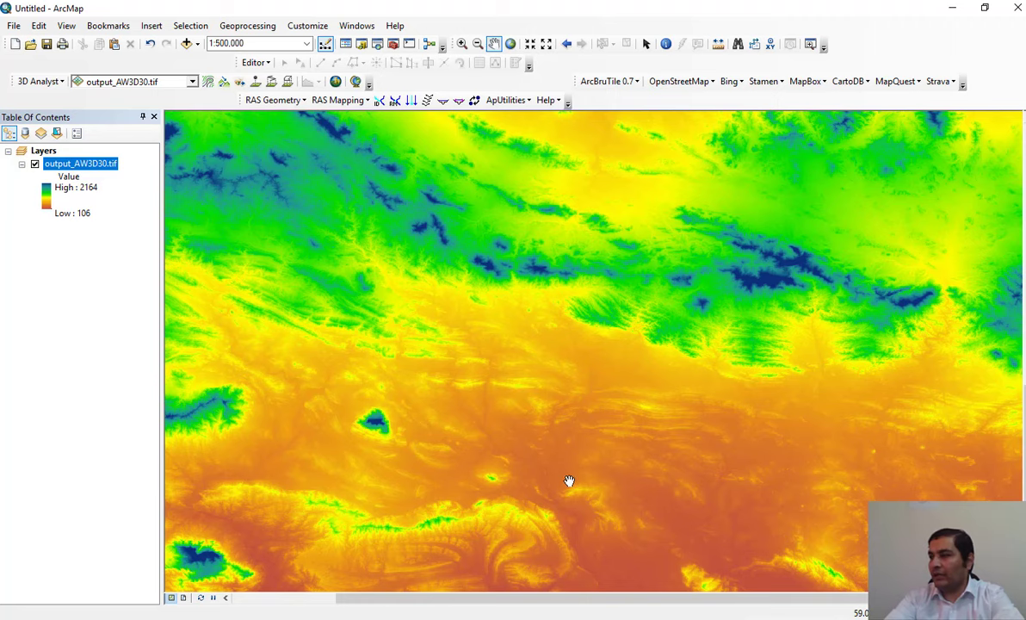
pyautogui.moveTo(568, 481); pyautogui.dragTo(529, 359)
pyautogui.scroll(3, 523, 353)
pyautogui.scroll(2, 523, 354)
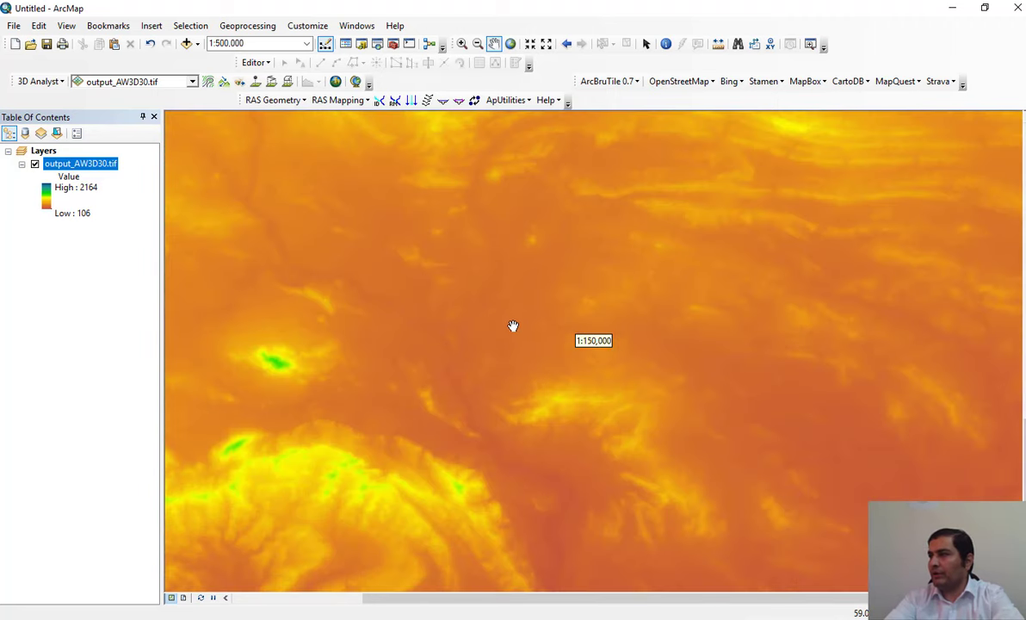
pyautogui.moveTo(487, 270); pyautogui.dragTo(547, 379)
pyautogui.moveTo(396, 317); pyautogui.dragTo(497, 374)
pyautogui.scroll(-1, 495, 370)
pyautogui.scroll(-1, 525, 369)
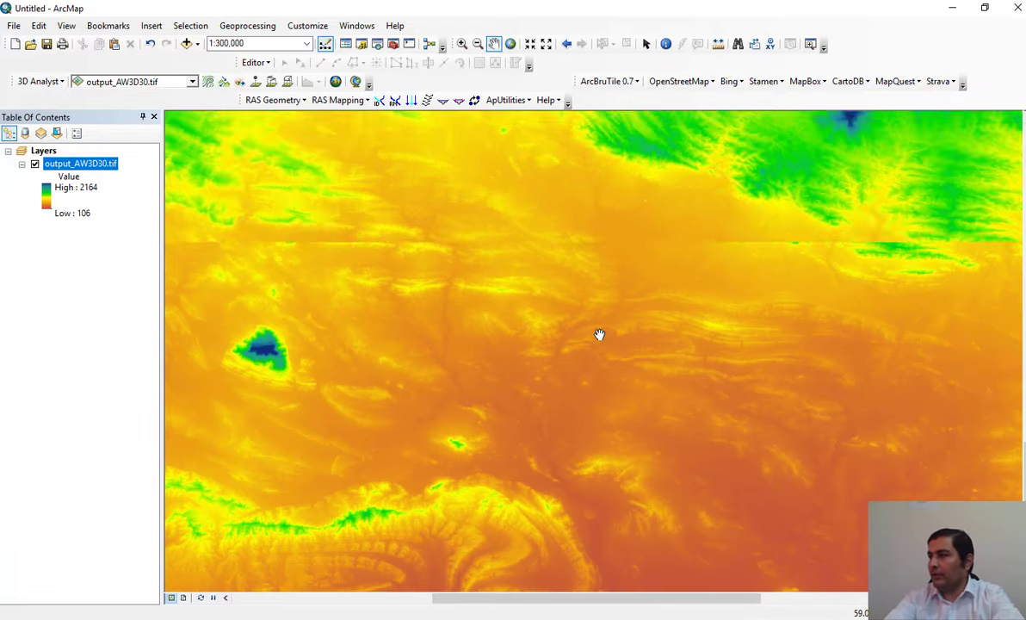
pyautogui.scroll(3, 599, 336)
pyautogui.moveTo(598, 303); pyautogui.dragTo(501, 256)
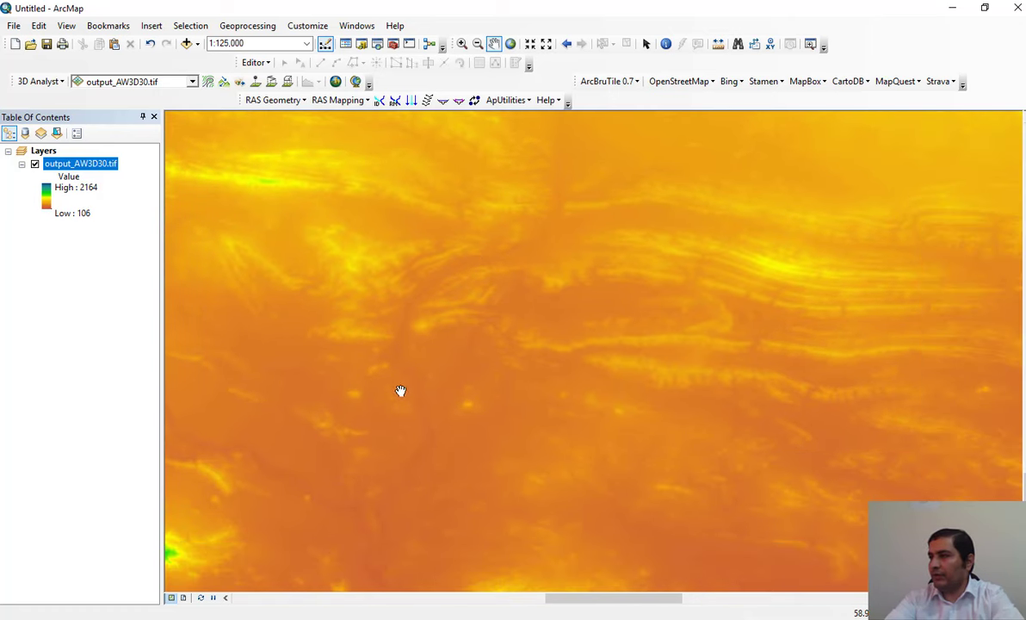
pyautogui.scroll(-3, 508, 412)
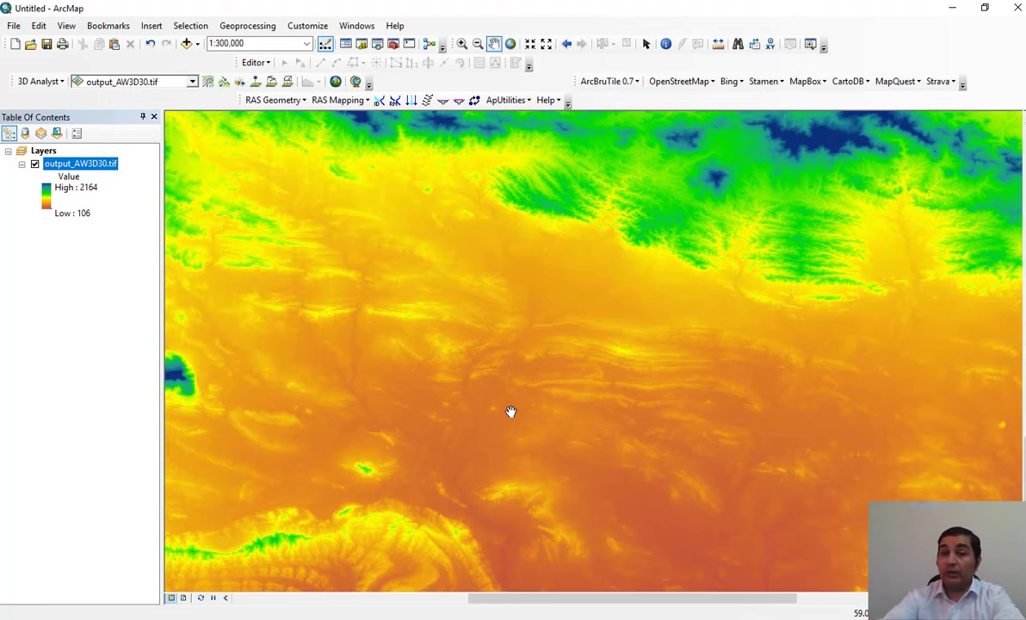
pyautogui.scroll(-3, 445, 369)
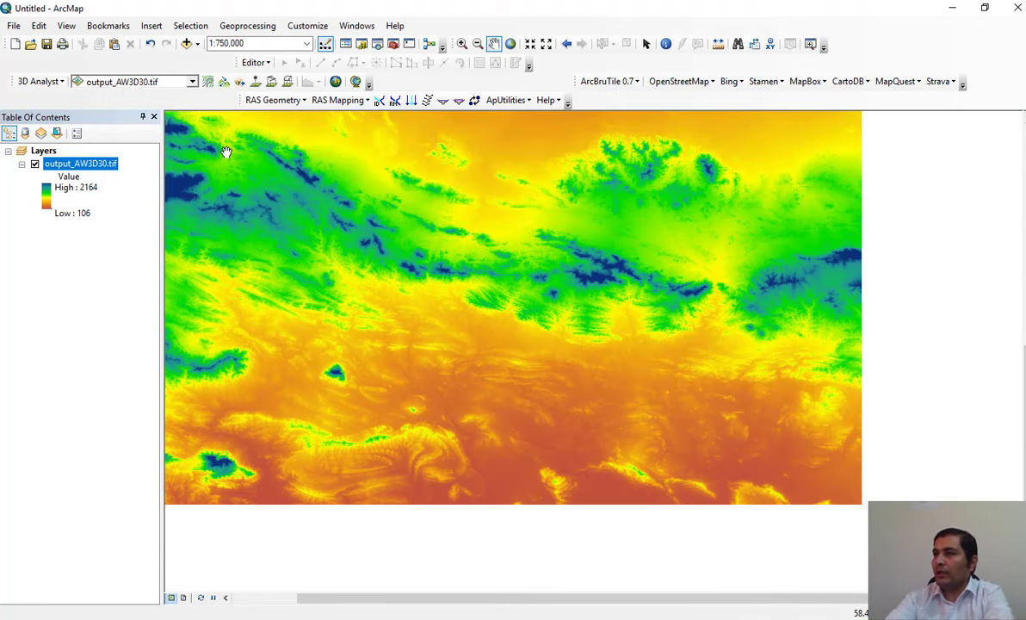
pyautogui.moveTo(388, 354); pyautogui.dragTo(469, 420)
pyautogui.scroll(-2, 430, 361)
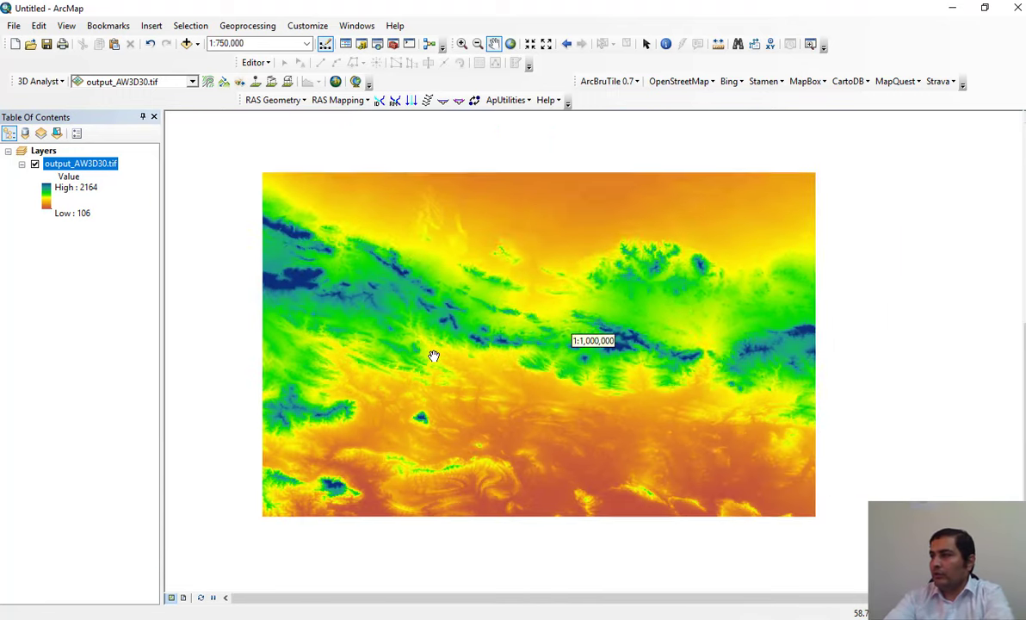
pyautogui.moveTo(512, 291); pyautogui.dragTo(497, 356)
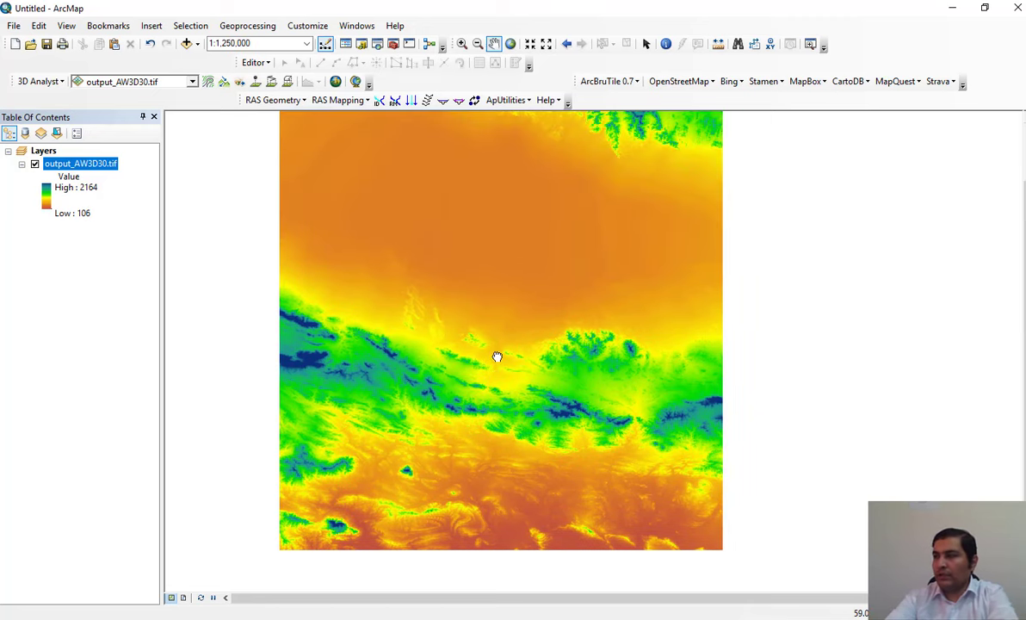
pyautogui.moveTo(497, 356); pyautogui.dragTo(528, 348)
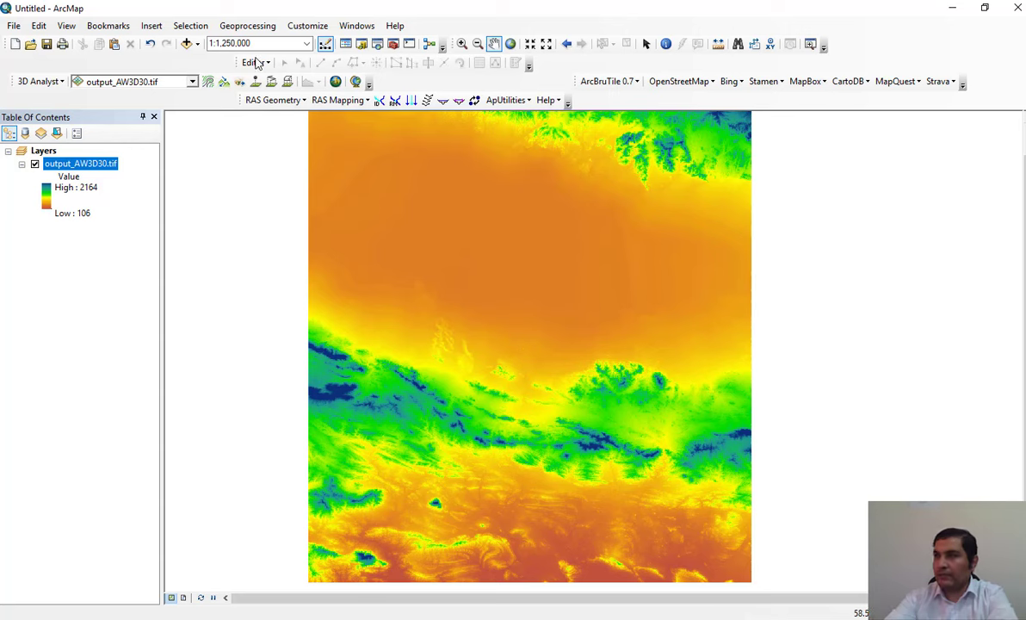
# Add ALOS30m-RAW.tif from the DEMs folder inside Papers to the map.
pyautogui.click(185, 43)
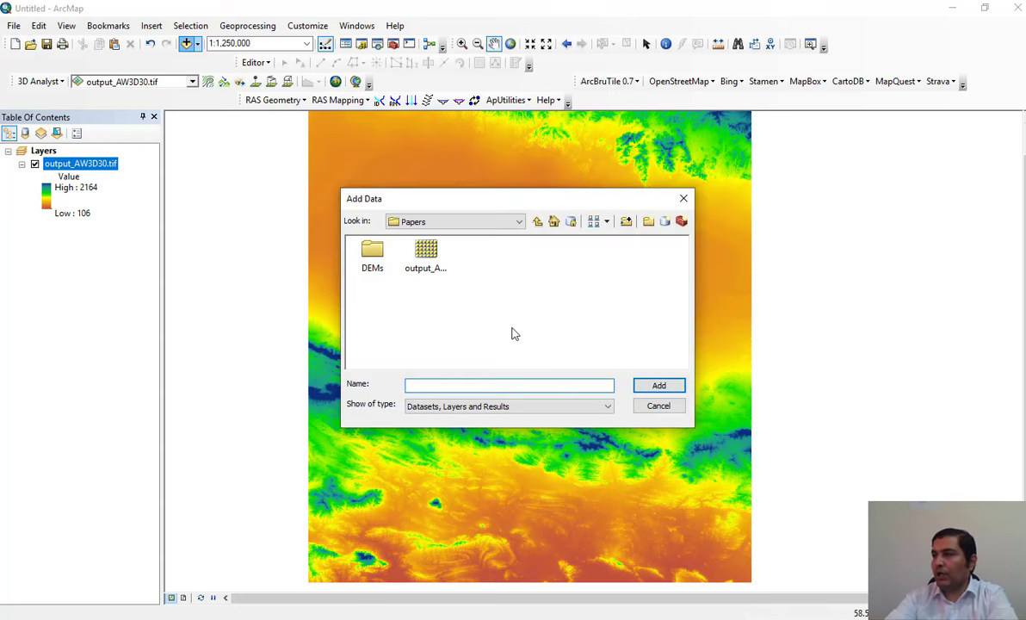
pyautogui.click(372, 256)
pyautogui.doubleClick(372, 255)
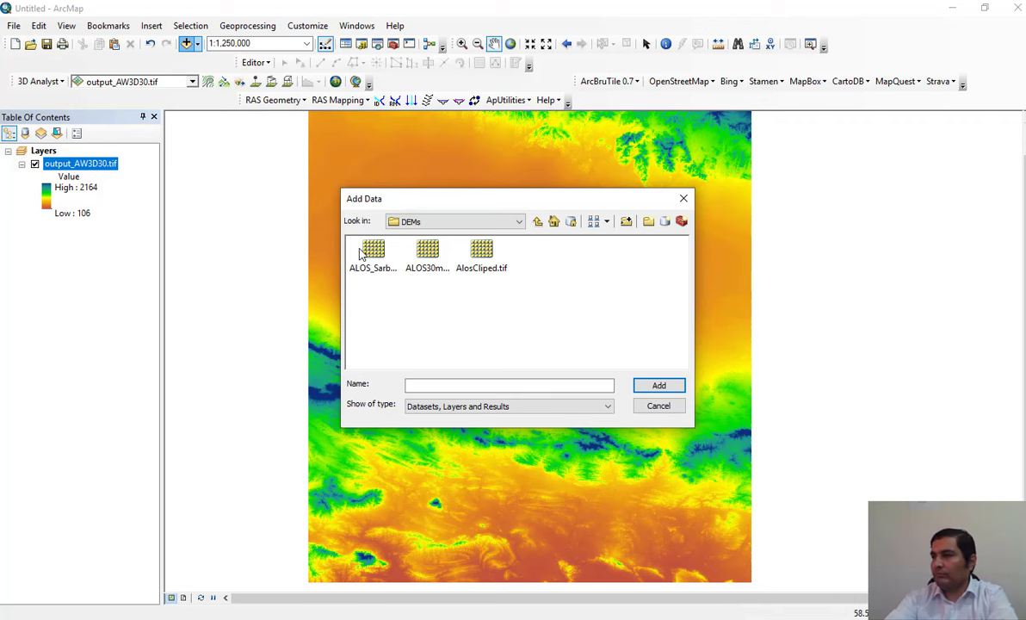
pyautogui.click(417, 249)
pyautogui.click(456, 249)
pyautogui.click(428, 258)
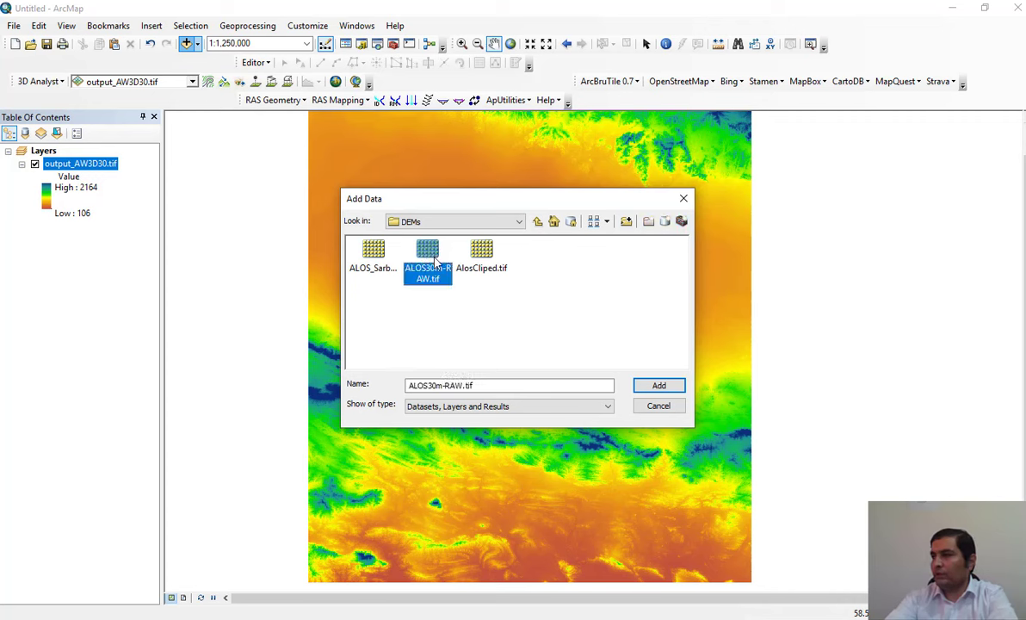
pyautogui.click(659, 385)
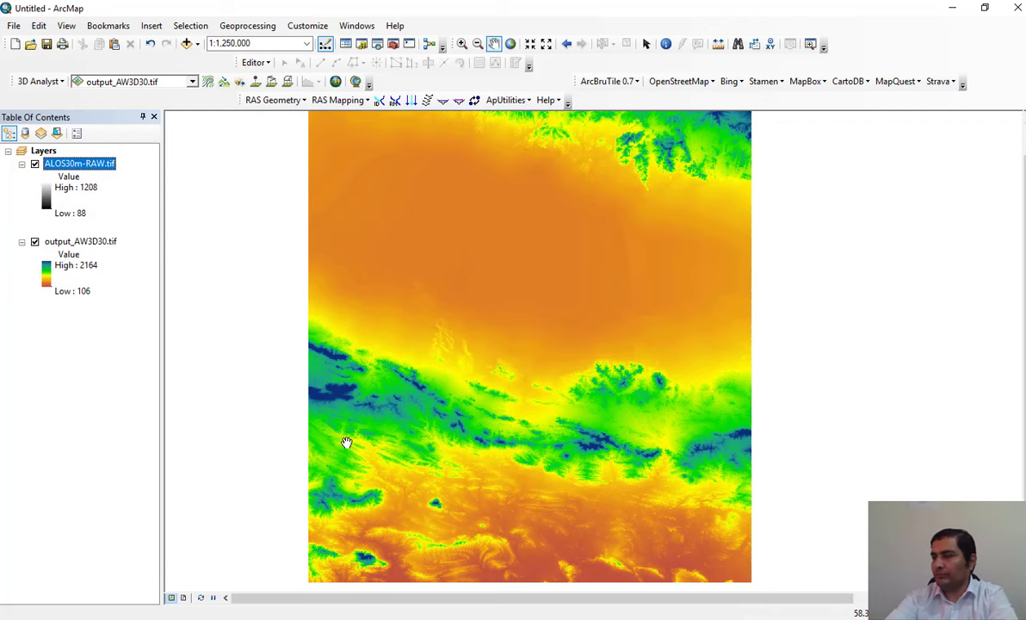
# Hide the output_AW3D30.tif layer and fit the map to the extent of the ALOS30m-RAW.tif layer.
pyautogui.click(34, 242)
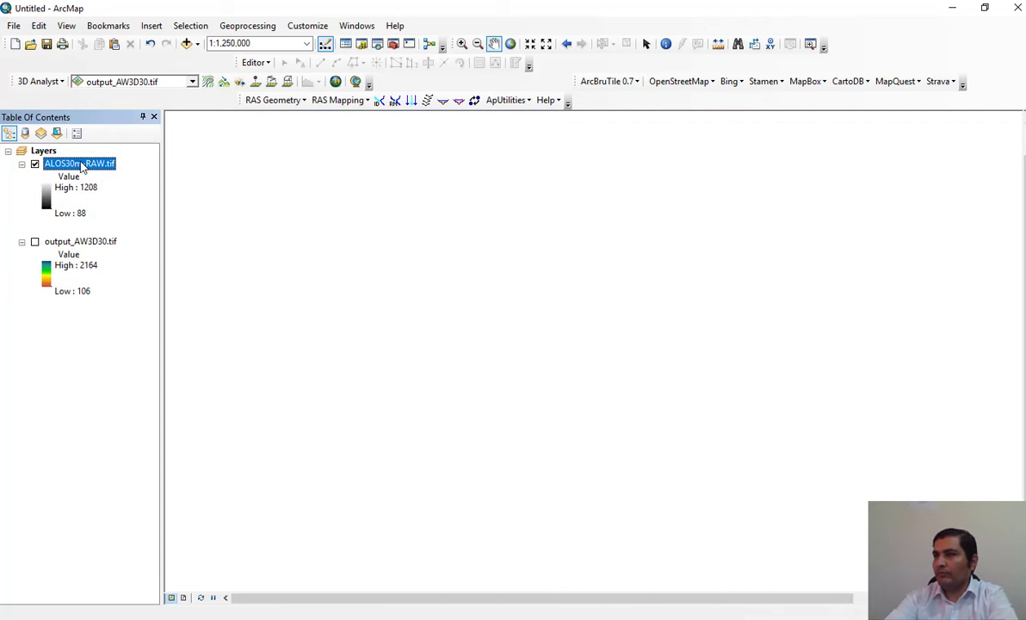
pyautogui.rightClick(83, 170)
pyautogui.click(124, 235)
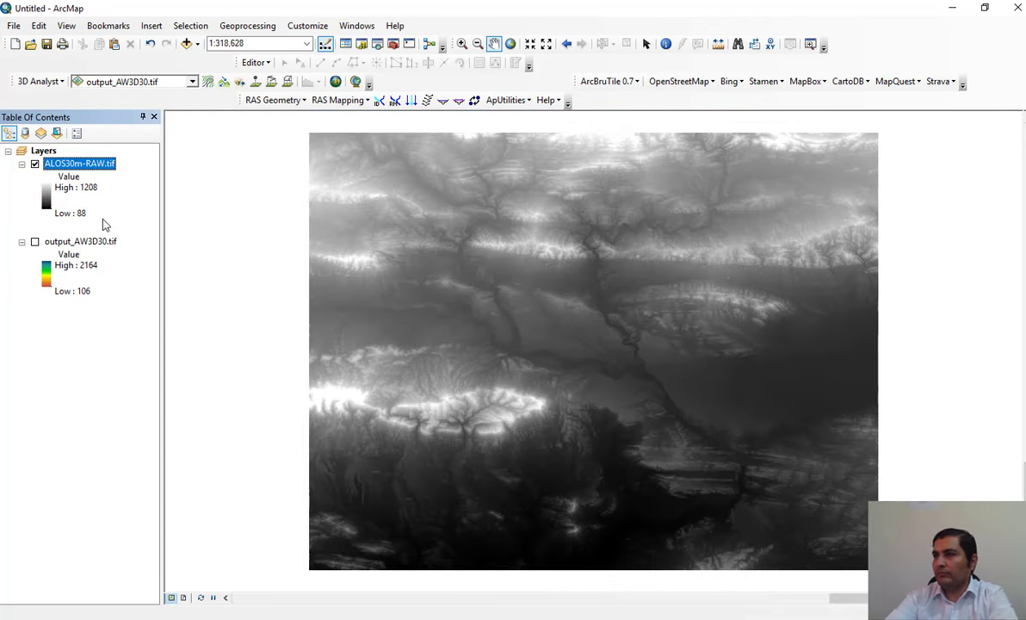
# Apply the pale green through green, orange, dark red and brown to white color ramp to the ALOS30m-RAW.tif layer.
pyautogui.click(44, 192)
pyautogui.click(46, 197)
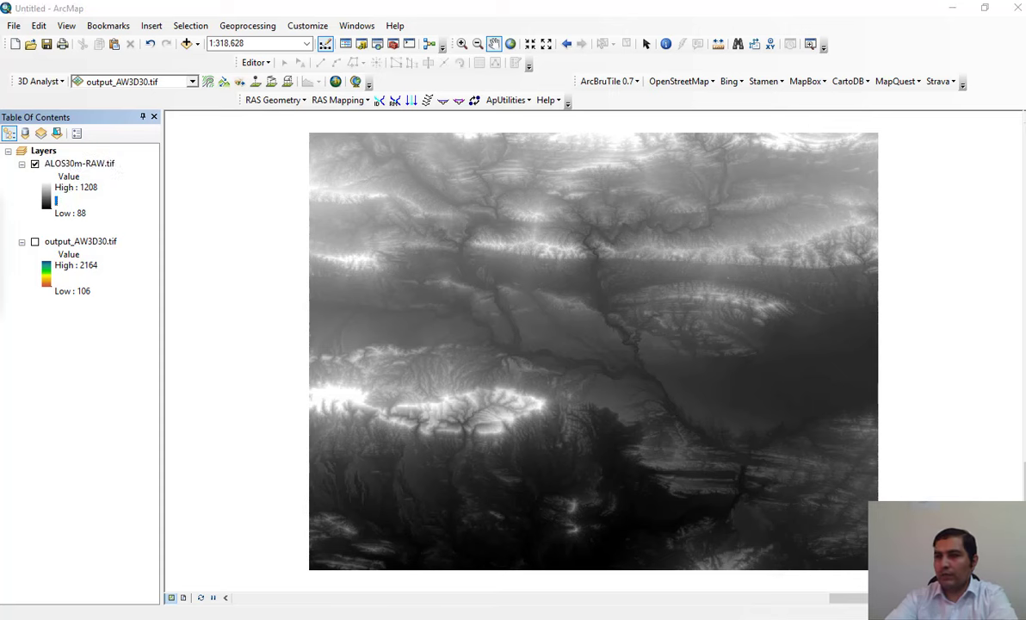
pyautogui.click(407, 229)
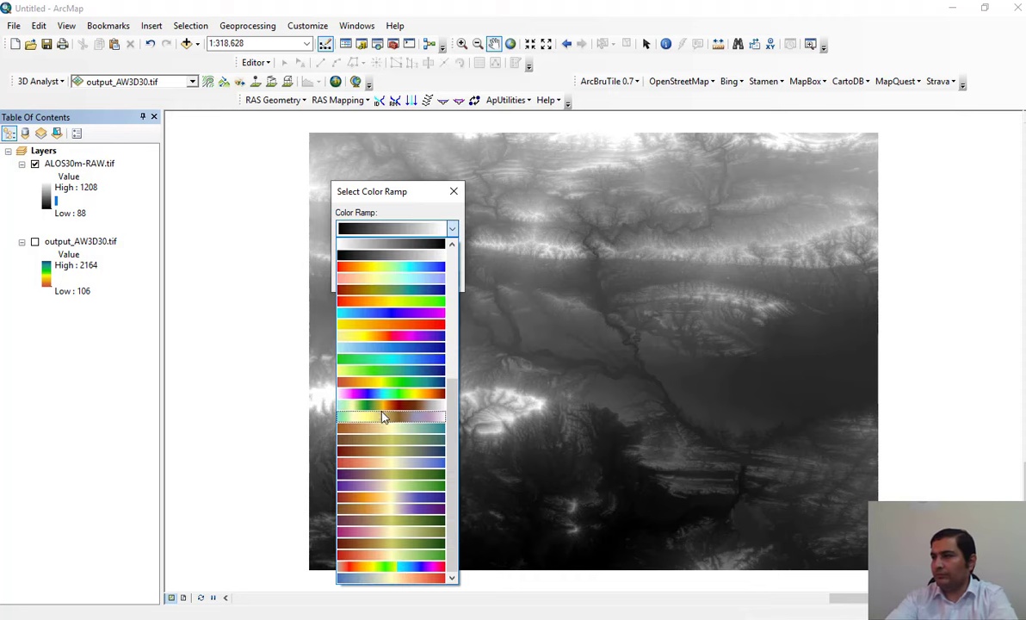
pyautogui.click(383, 405)
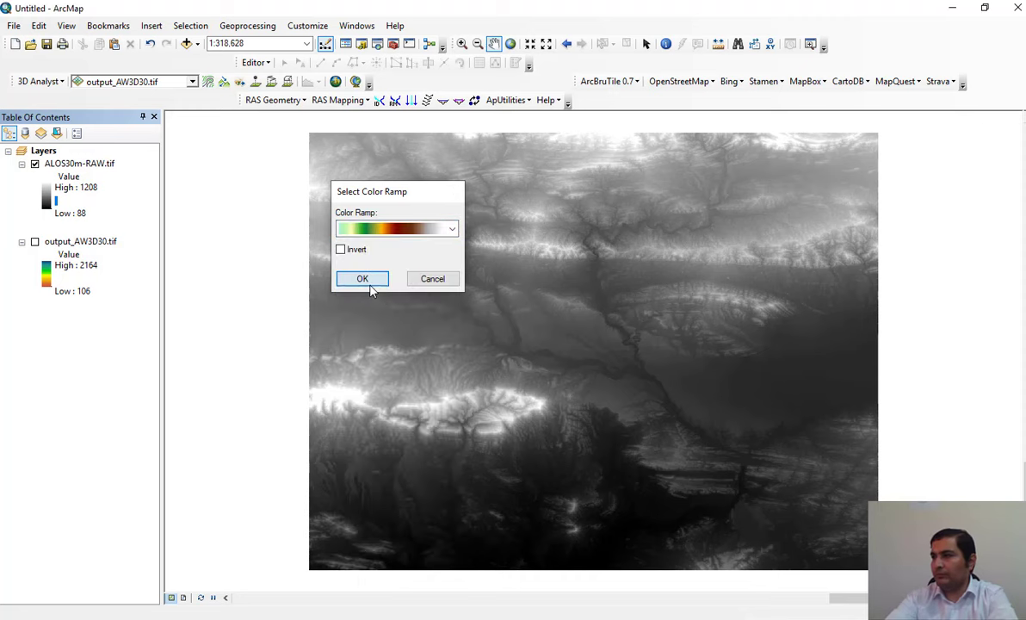
pyautogui.click(363, 279)
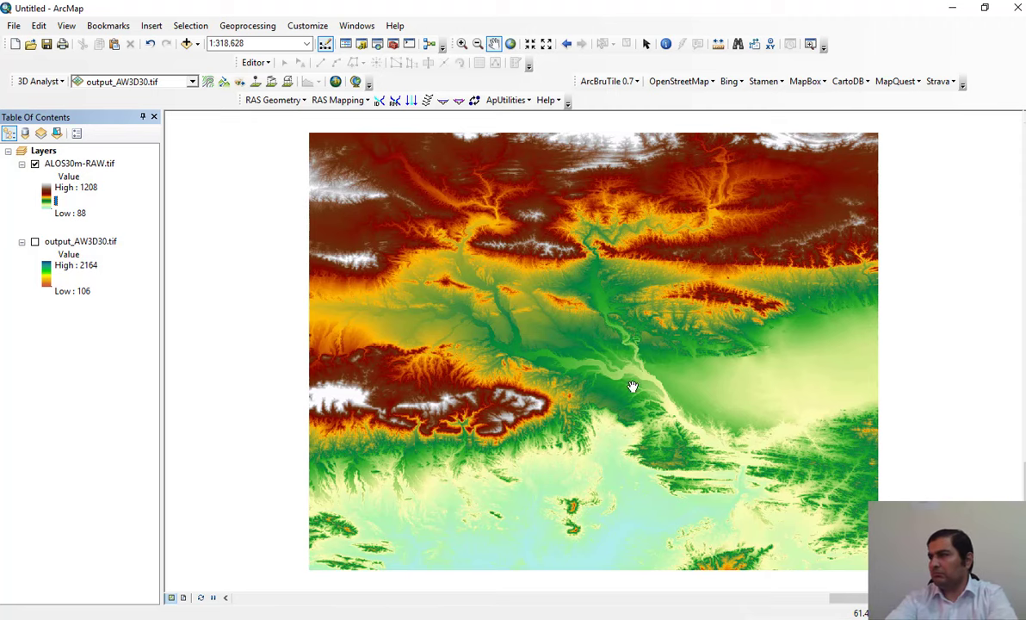
# Examine the river channel and its confluence in the ALOS30m-RAW.tif layer at 1:80,000 scale.
pyautogui.scroll(2, 704, 406)
pyautogui.scroll(-4, 704, 407)
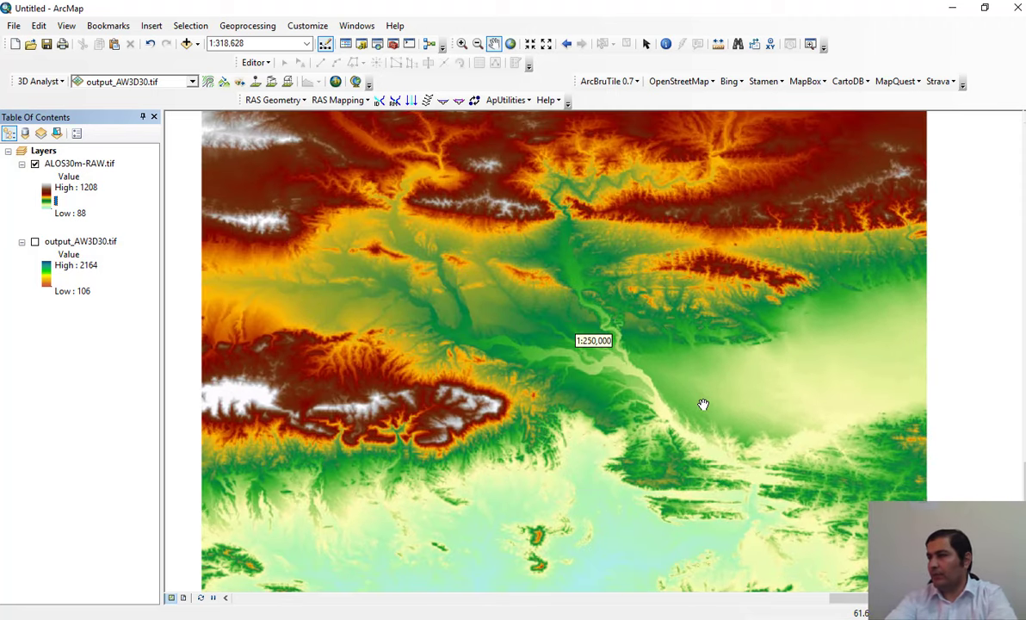
pyautogui.scroll(-2, 653, 397)
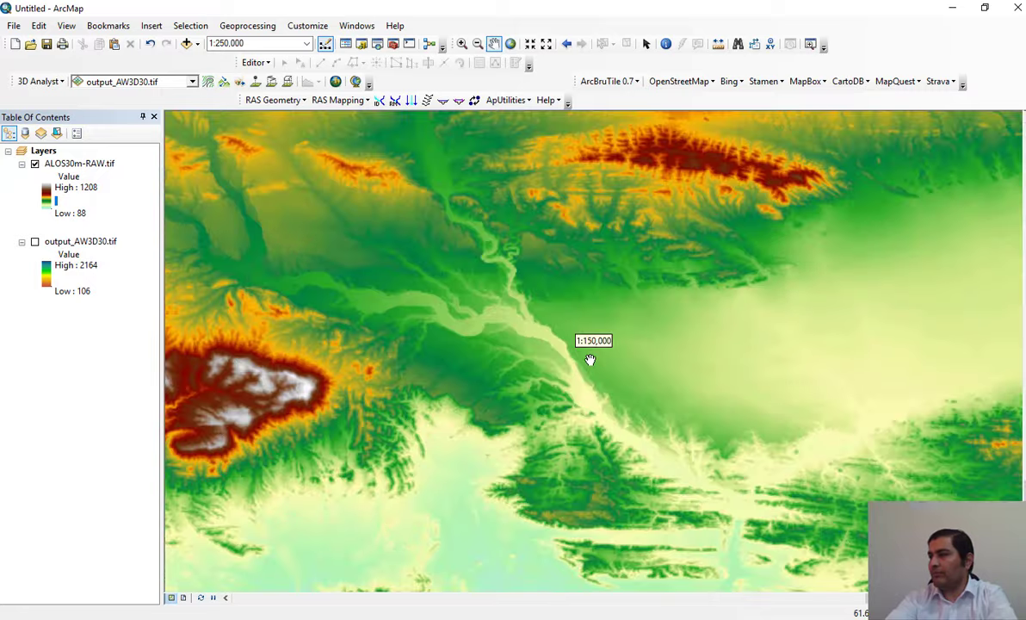
pyautogui.scroll(-2, 602, 378)
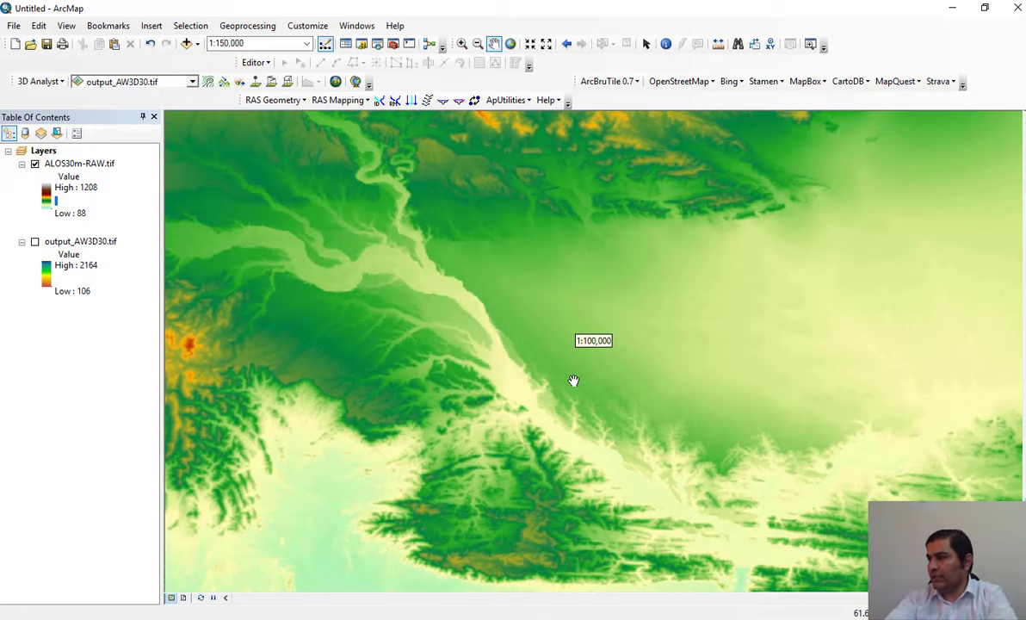
pyautogui.scroll(-1, 516, 318)
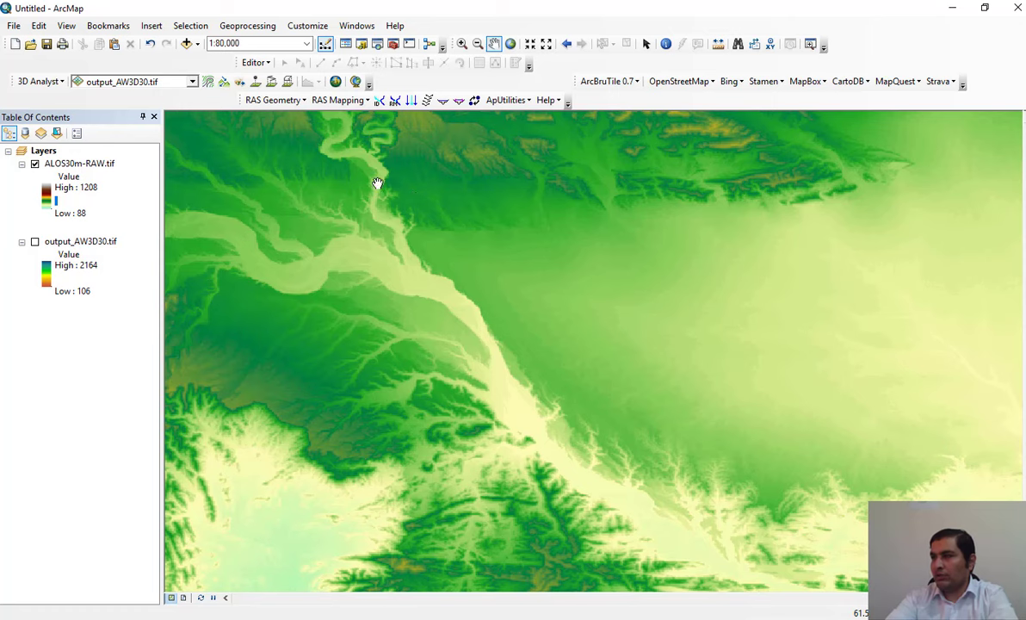
pyautogui.moveTo(538, 402); pyautogui.dragTo(522, 373)
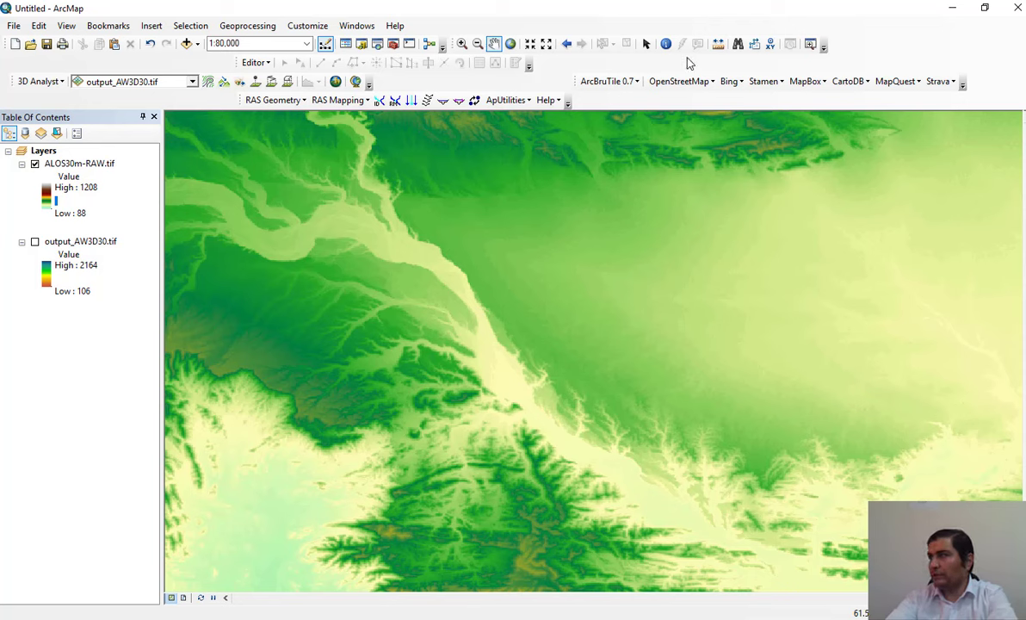
# Display the Draw toolbar and place it floating over the upper part of the map.
pyautogui.rightClick(497, 82)
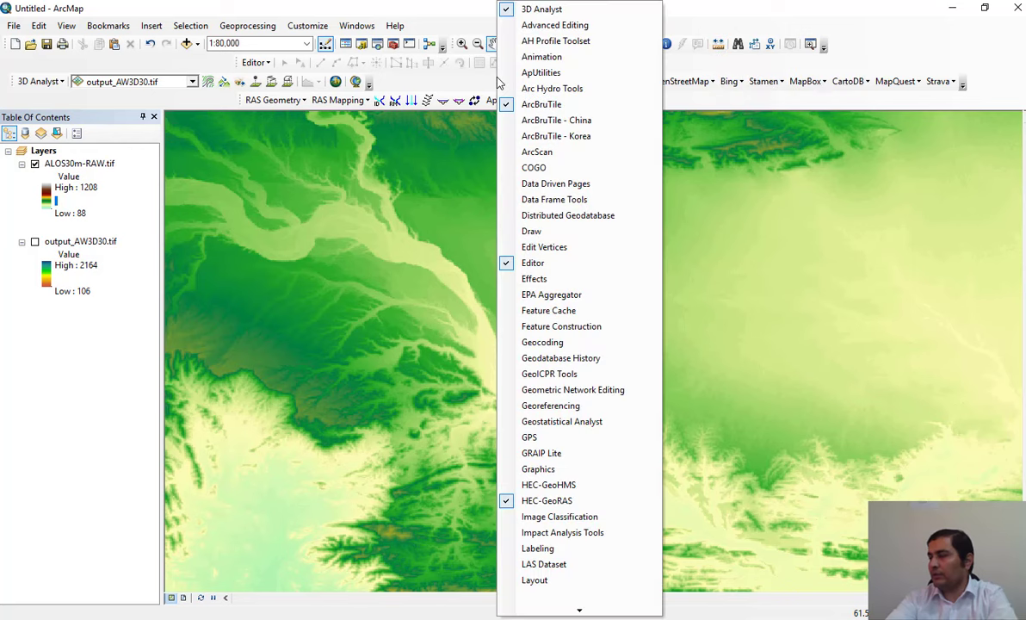
pyautogui.click(531, 232)
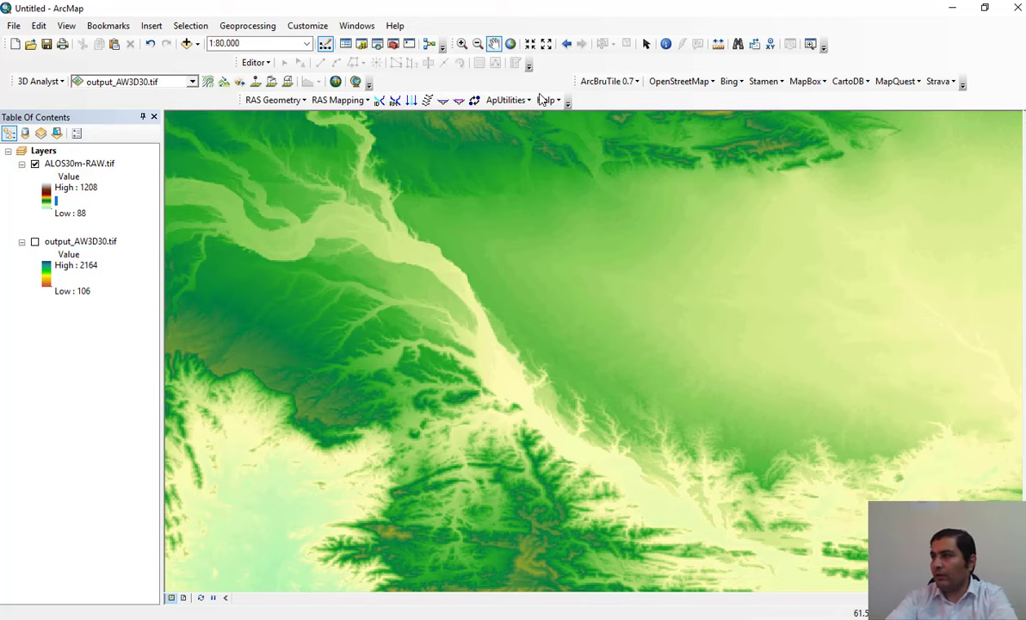
pyautogui.moveTo(1, 148)
pyautogui.mouseDown()
pyautogui.moveTo(549, 115)
pyautogui.moveTo(517, 168)
pyautogui.moveTo(495, 160)
pyautogui.mouseUp()
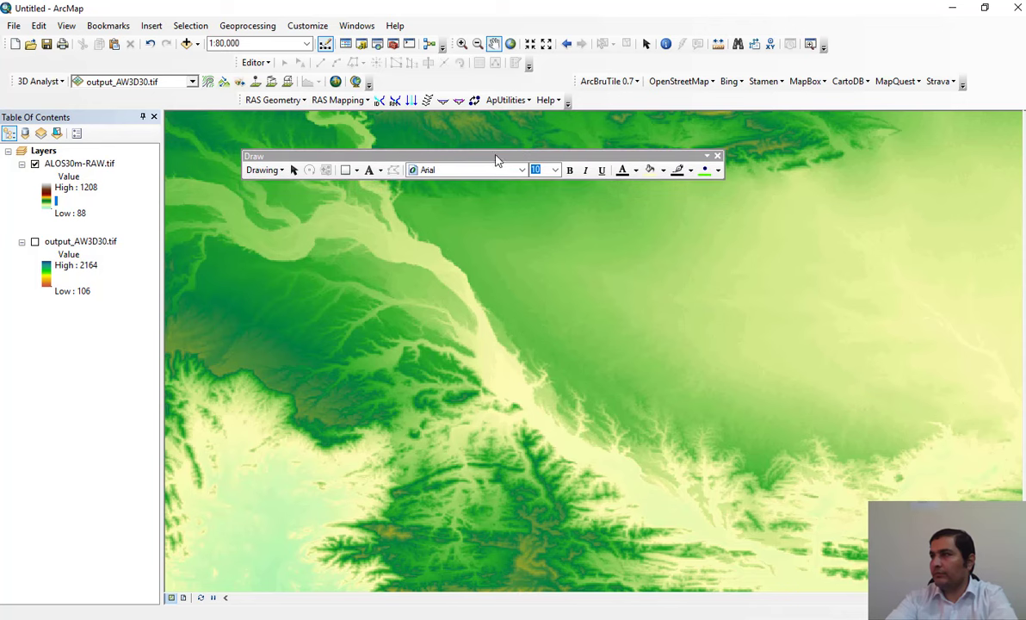
# Draw a multi-segment line outlining the river reach downstream of the confluence, including its floodplain on both sides.
pyautogui.click(357, 169)
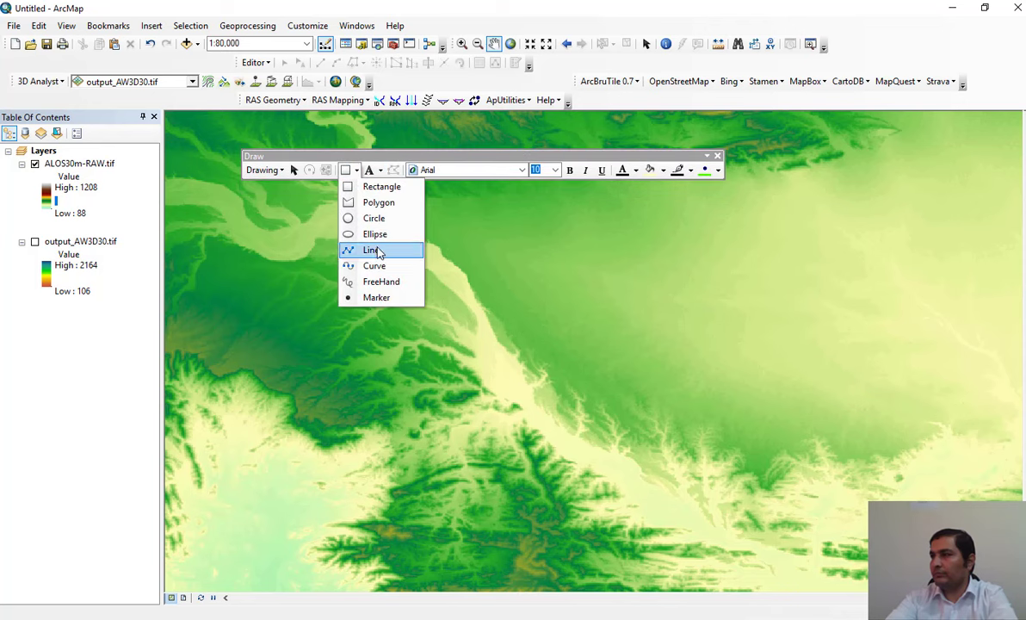
pyautogui.click(381, 284)
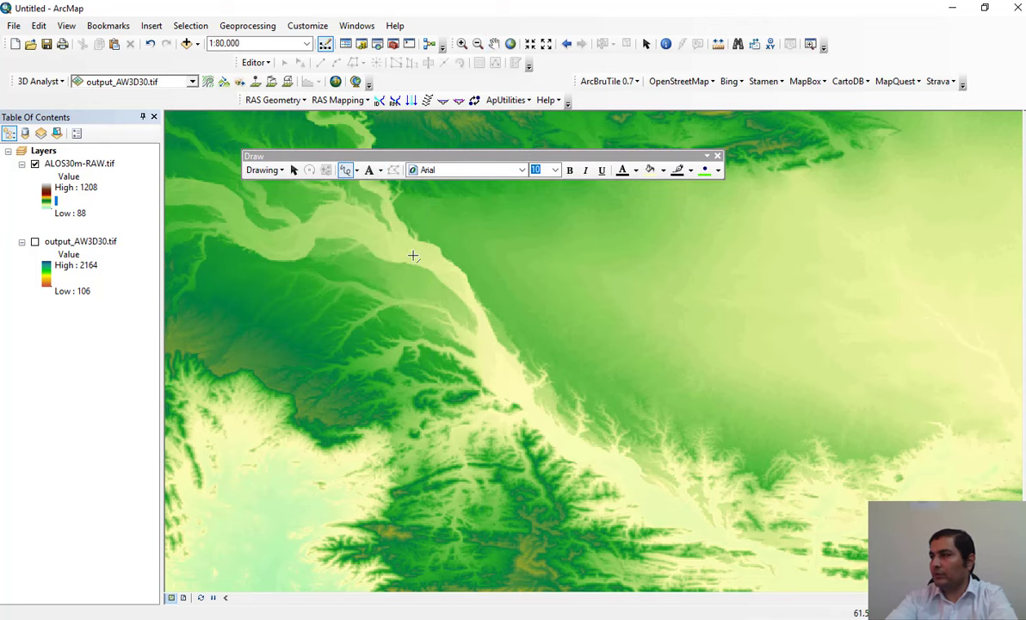
pyautogui.click(415, 236)
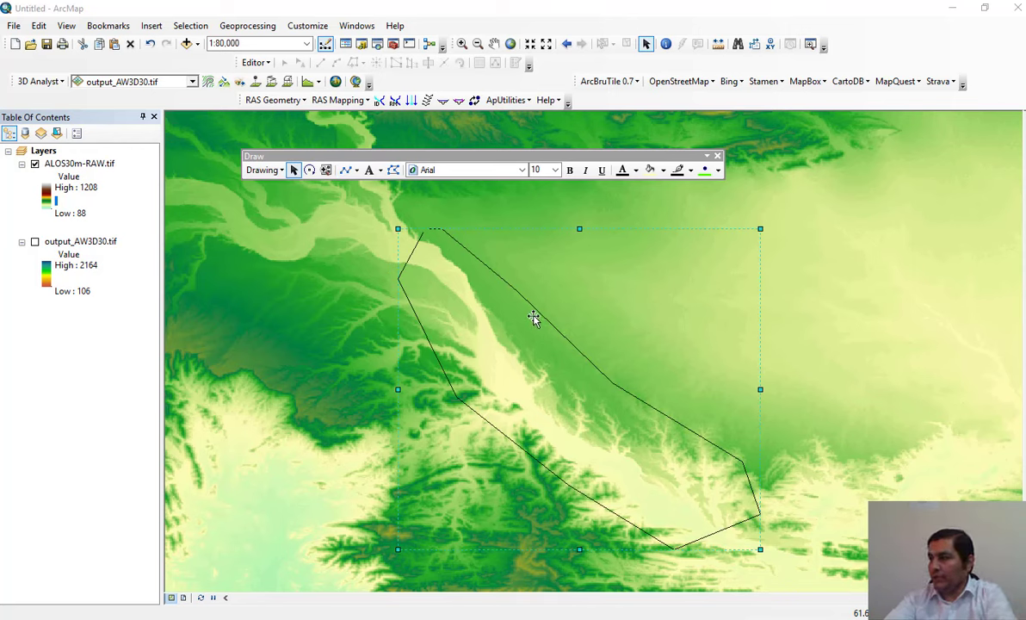
pyautogui.click(542, 267)
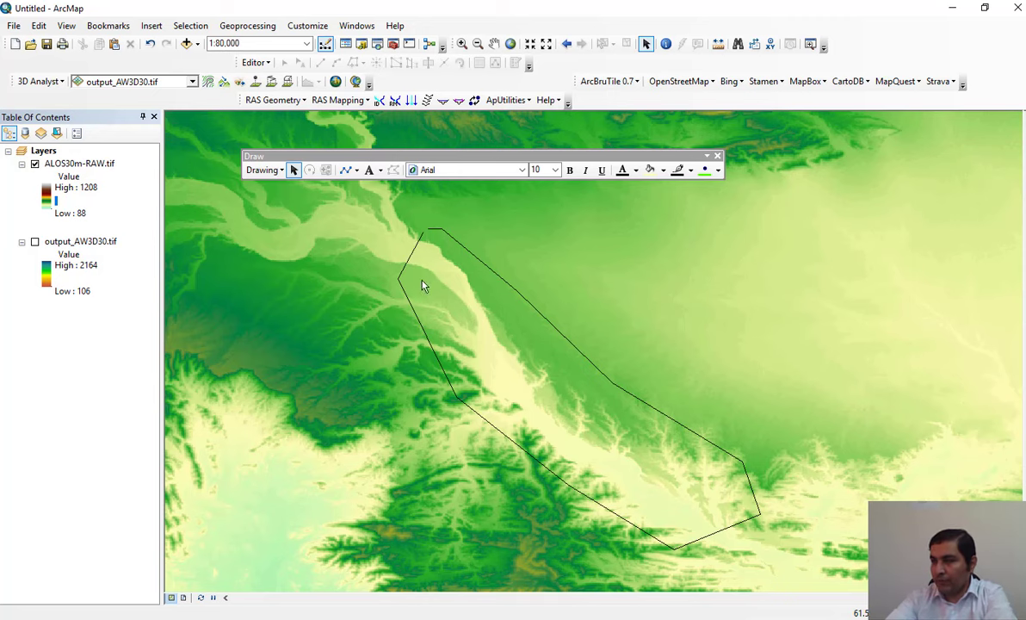
pyautogui.scroll(-2, 460, 359)
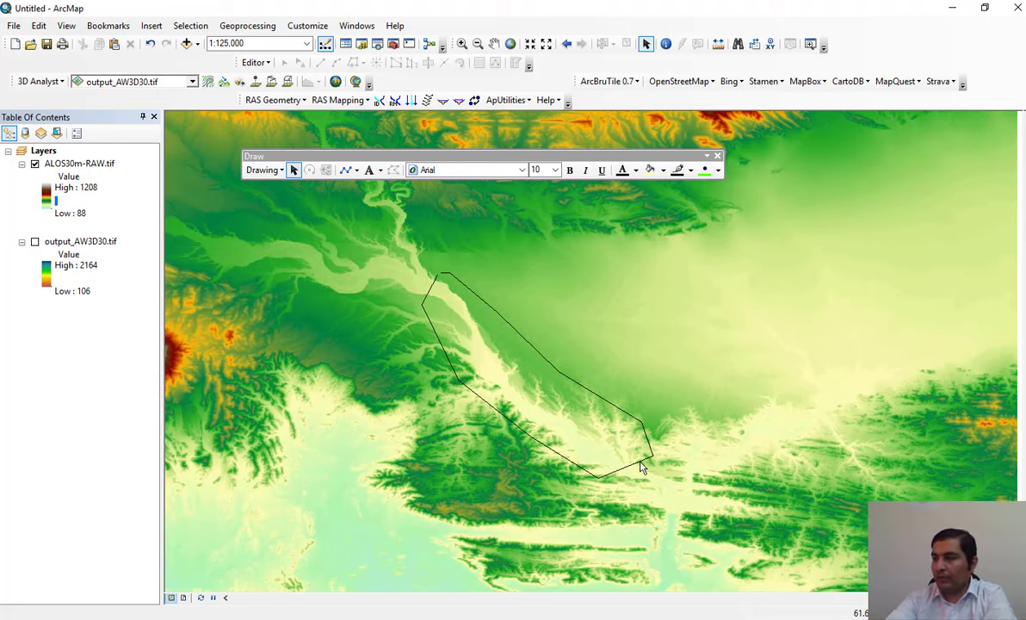
pyautogui.scroll(1, 651, 469)
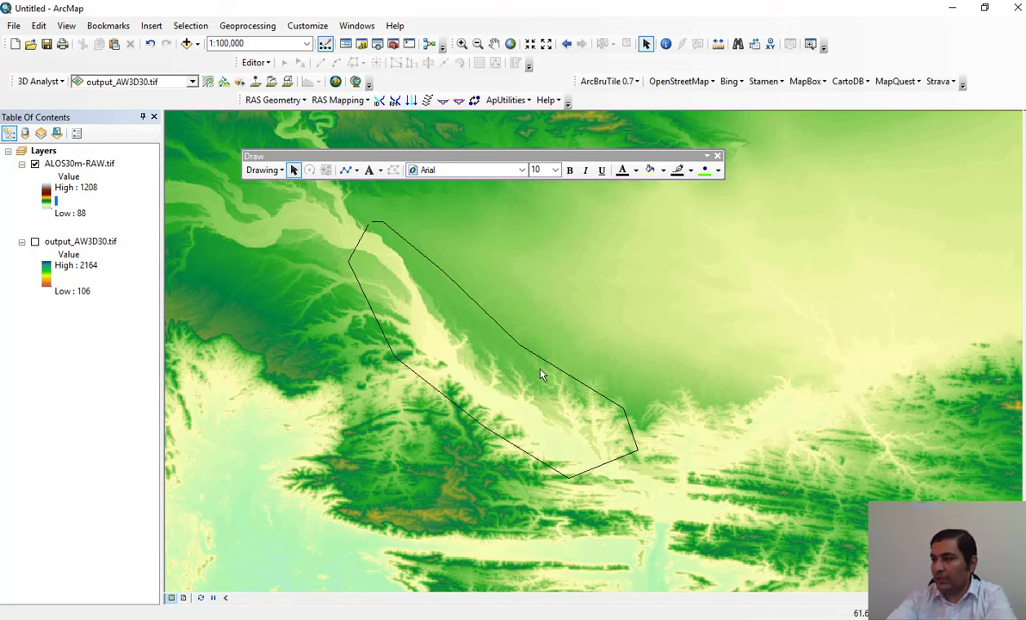
# Delete the outline drawn around the river reach and close the Draw toolbar.
pyautogui.click(434, 265)
pyautogui.press('Delete')
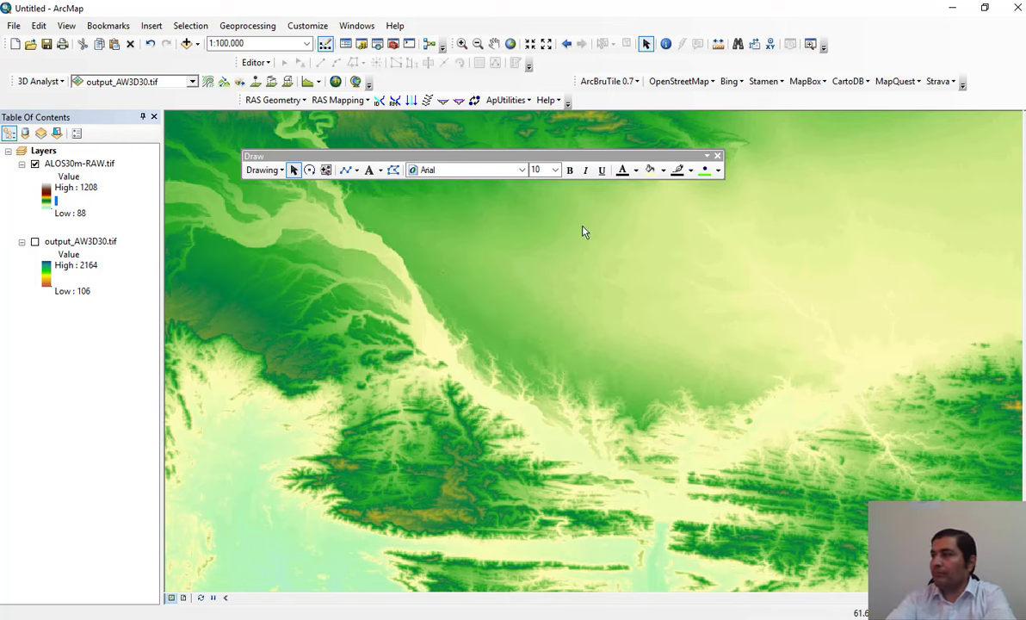
pyautogui.click(716, 156)
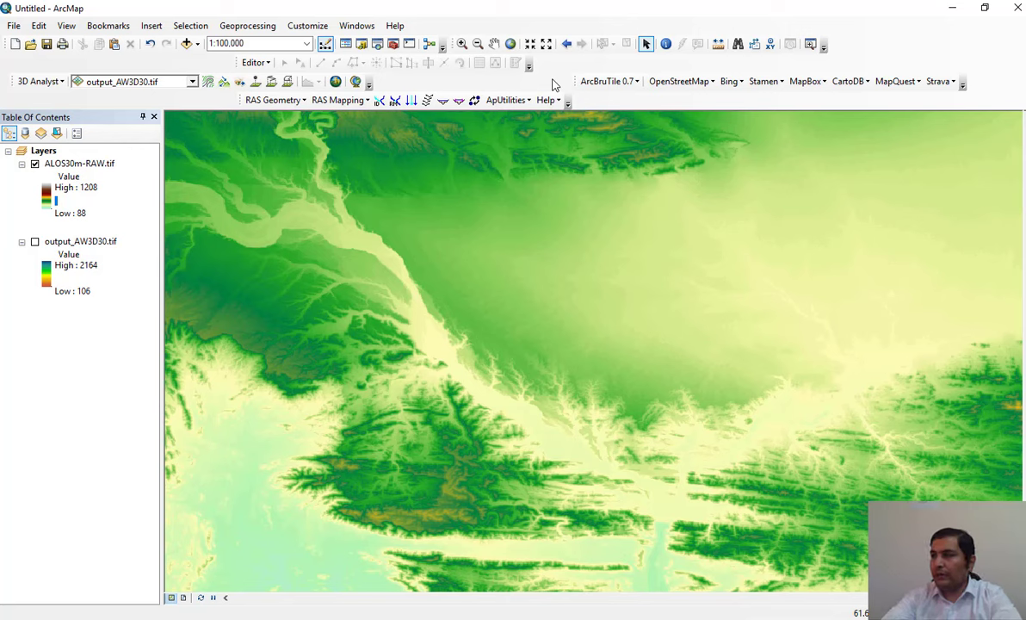
# Start a new shapefile in the Desktop's Papers folder, naming it Boundary with the Polygon feature type.
pyautogui.click(362, 45)
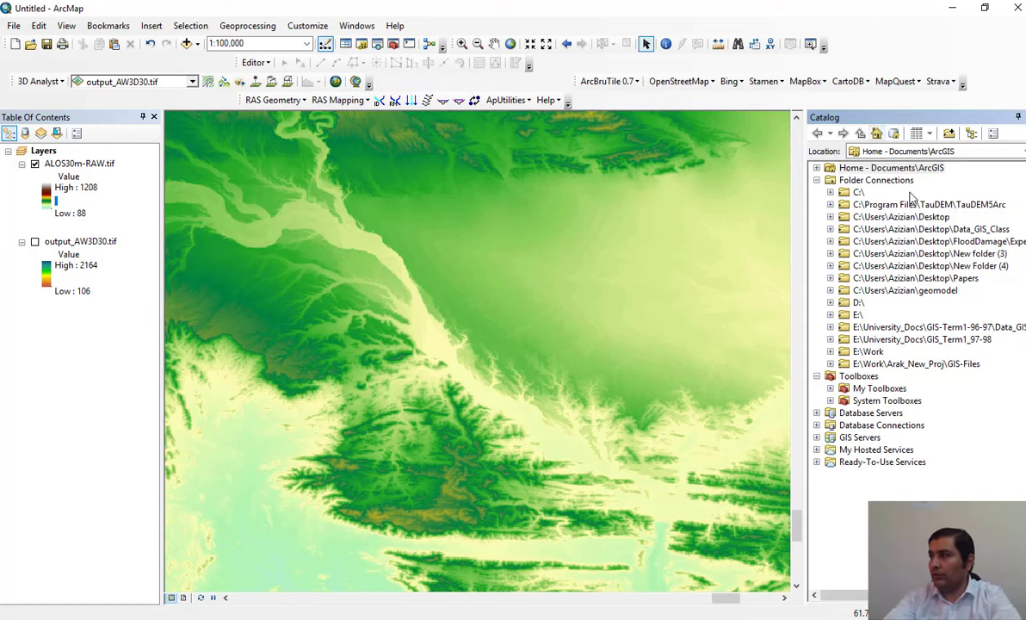
pyautogui.doubleClick(936, 219)
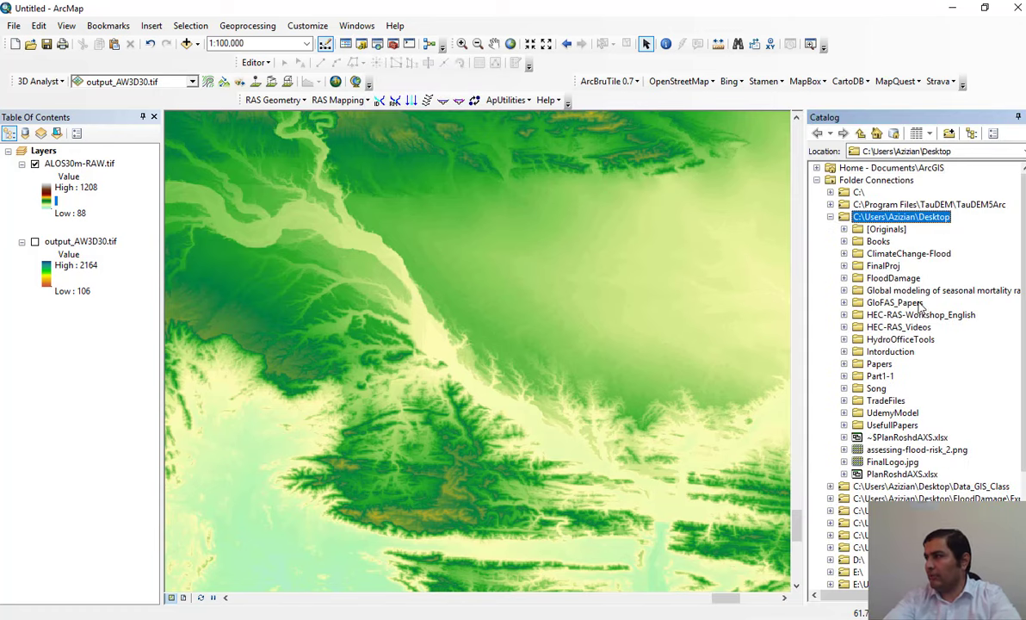
pyautogui.doubleClick(879, 365)
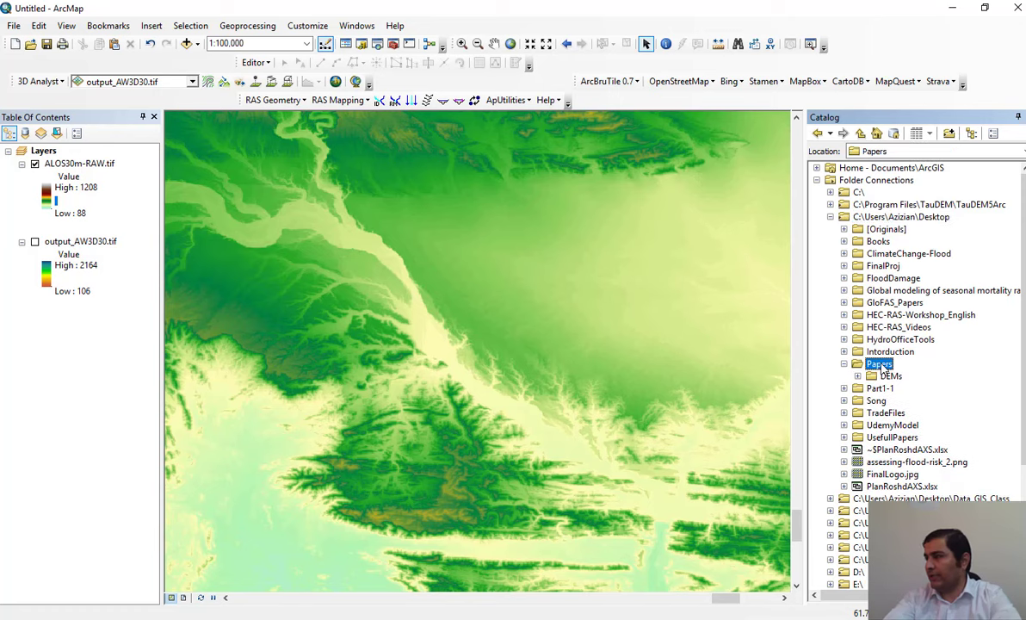
pyautogui.rightClick(883, 367)
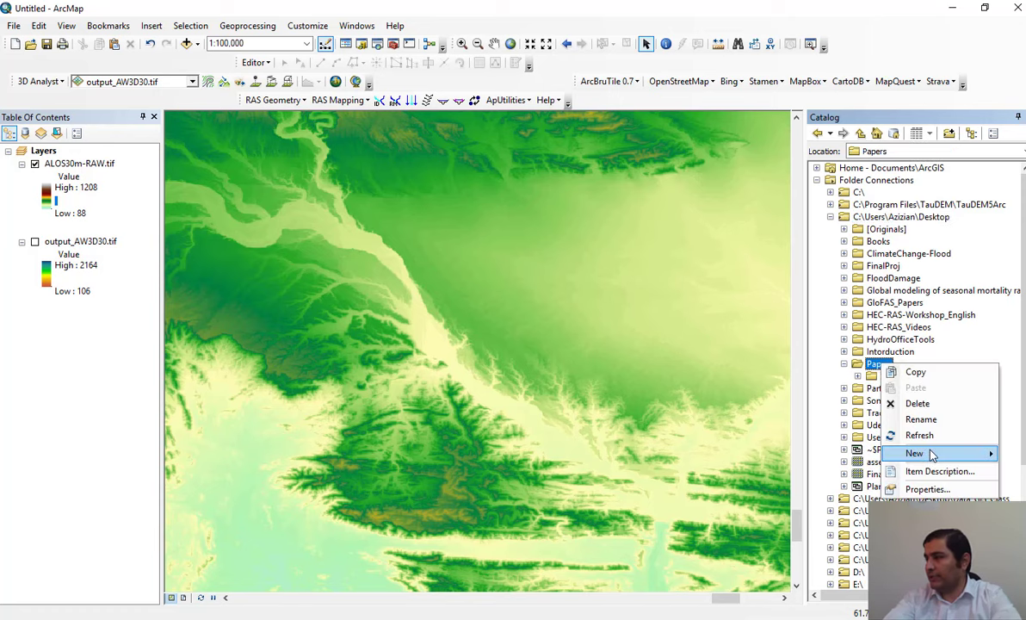
pyautogui.moveTo(935, 453)
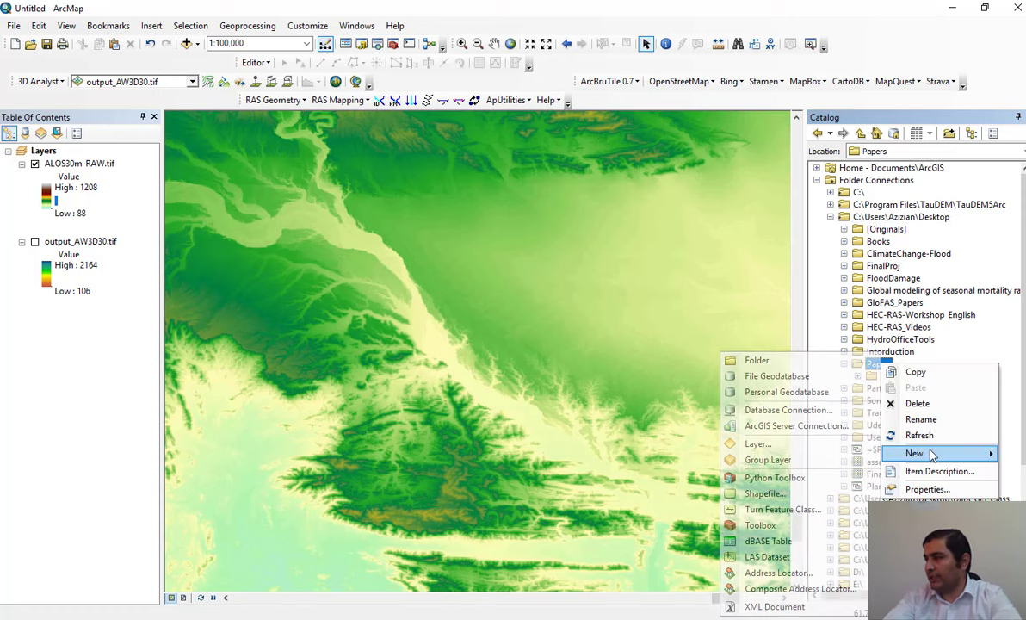
pyautogui.click(765, 493)
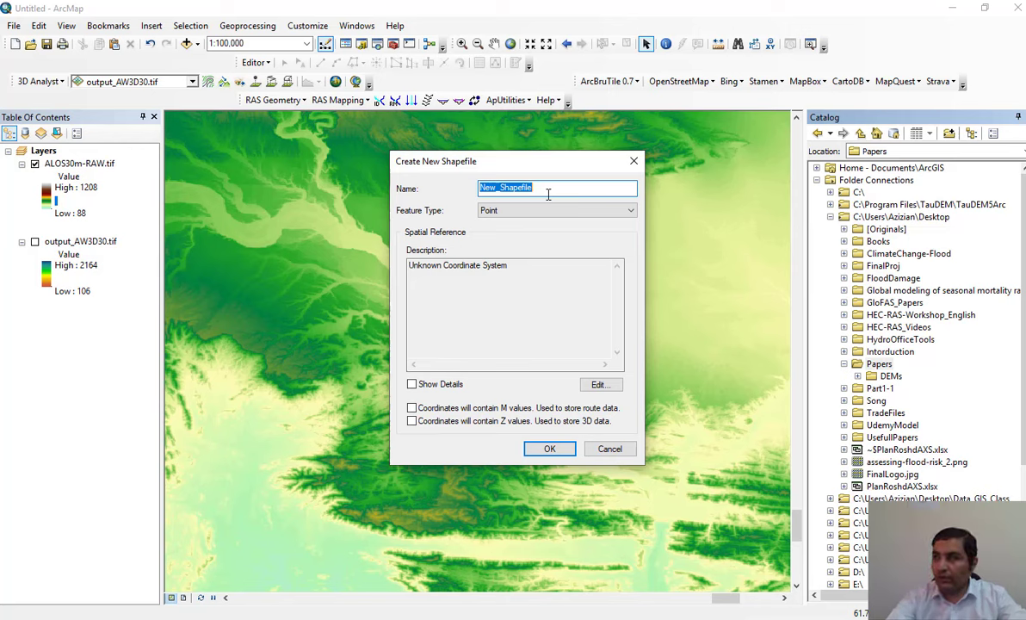
pyautogui.write('Bou')
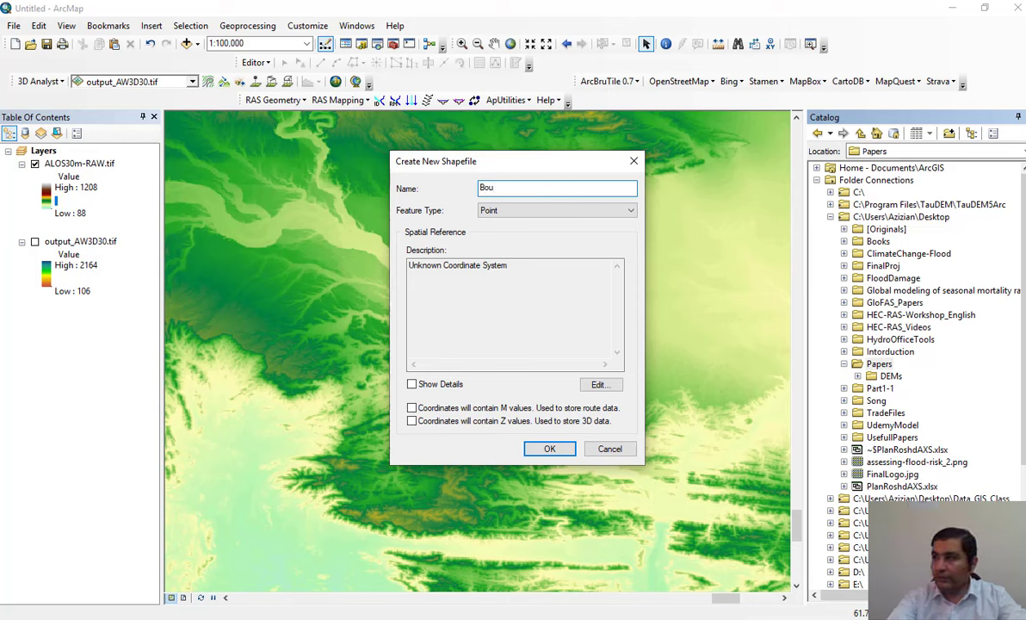
pyautogui.write('nda')
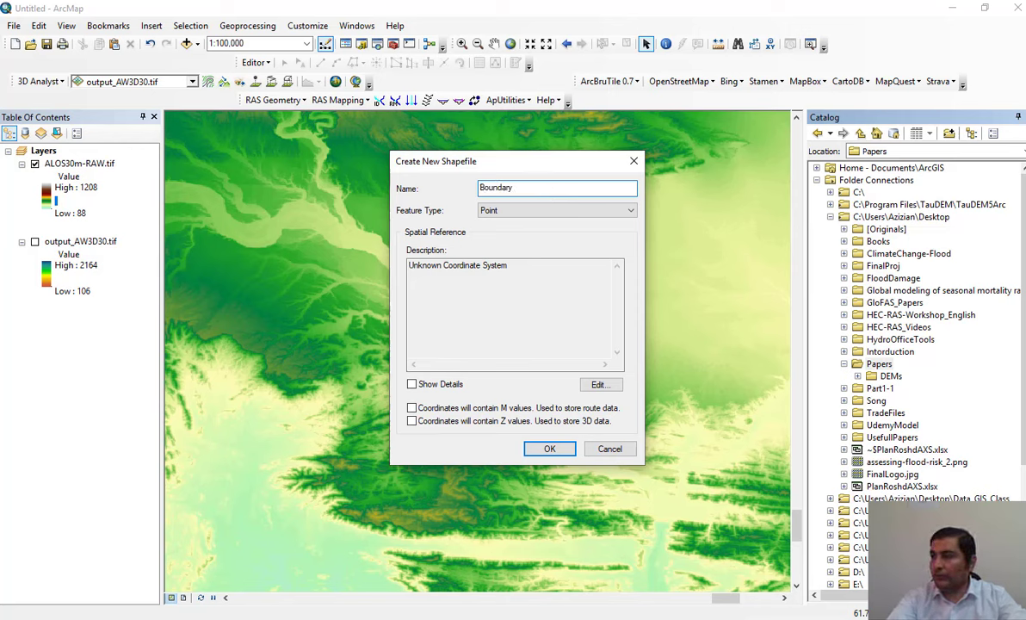
pyautogui.write('ry')
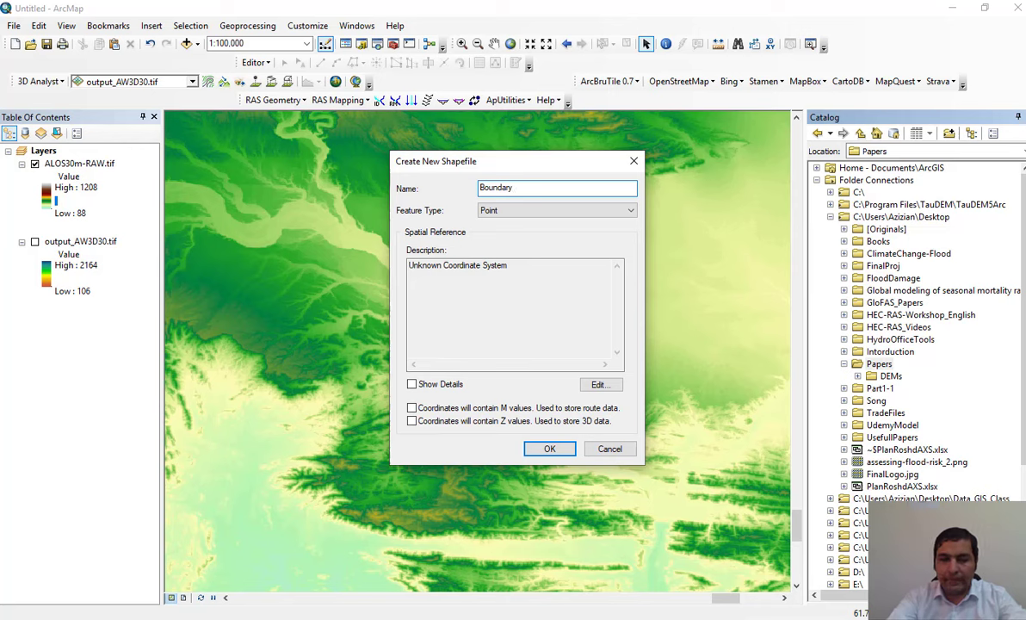
pyautogui.click(528, 222)
pyautogui.click(508, 242)
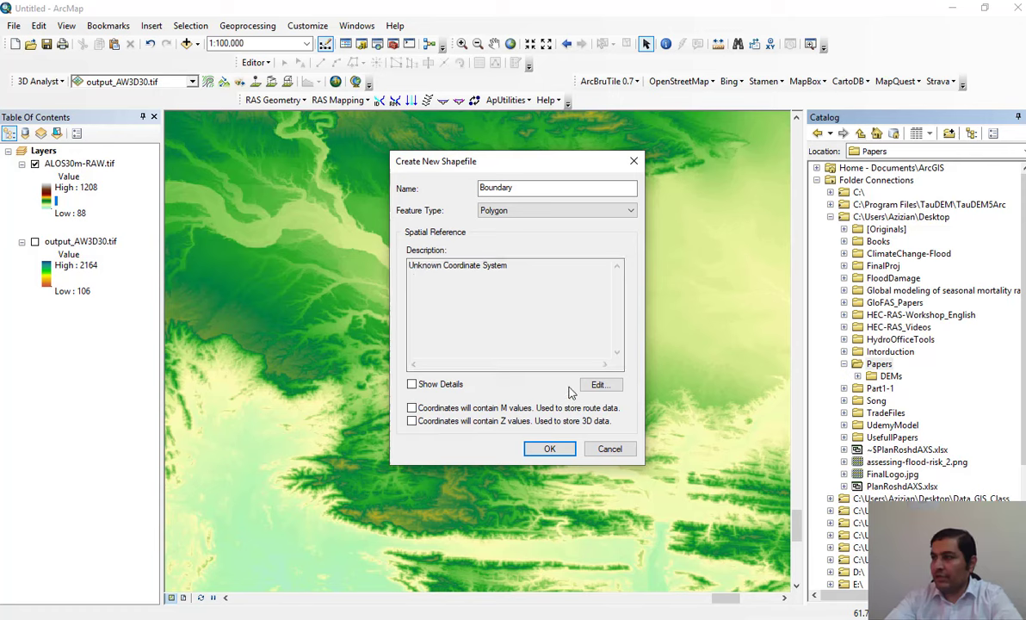
# Assign the WGS 1984 world geographic coordinate system to the Boundary shapefile and create it.
pyautogui.click(599, 386)
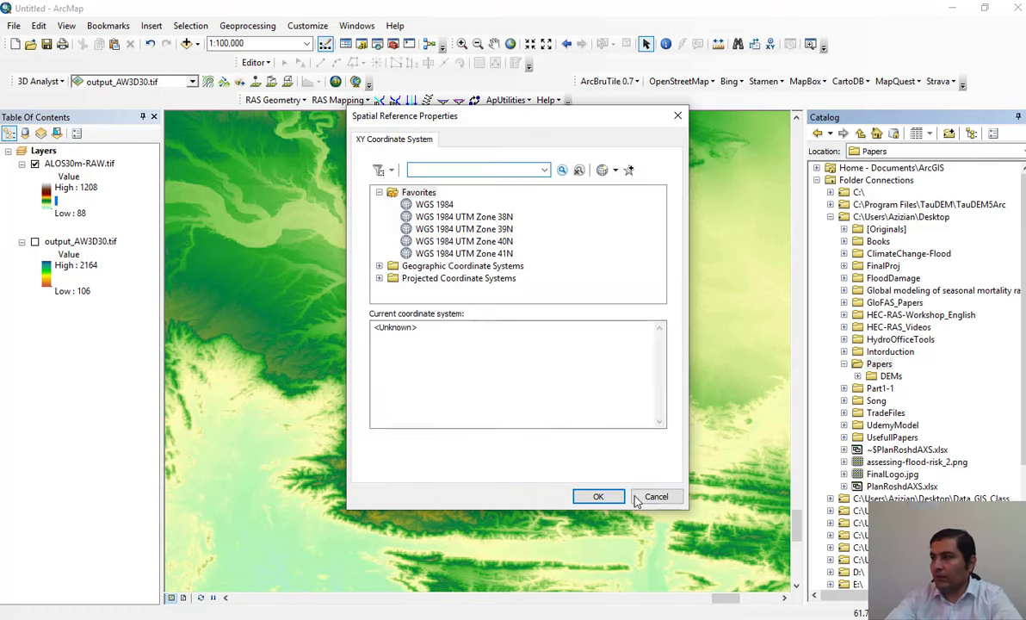
pyautogui.click(656, 494)
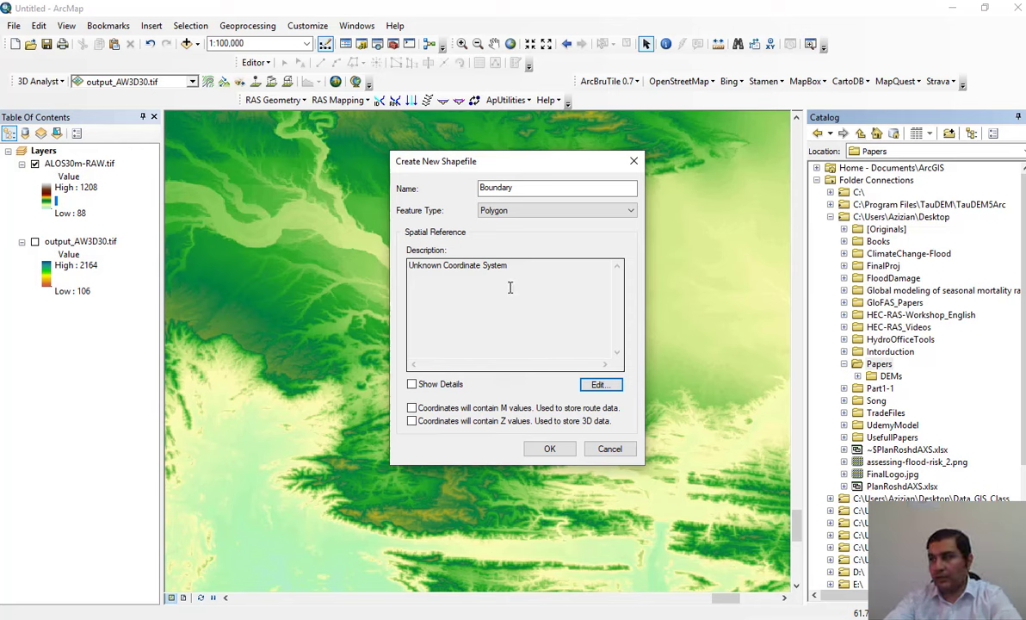
pyautogui.click(599, 385)
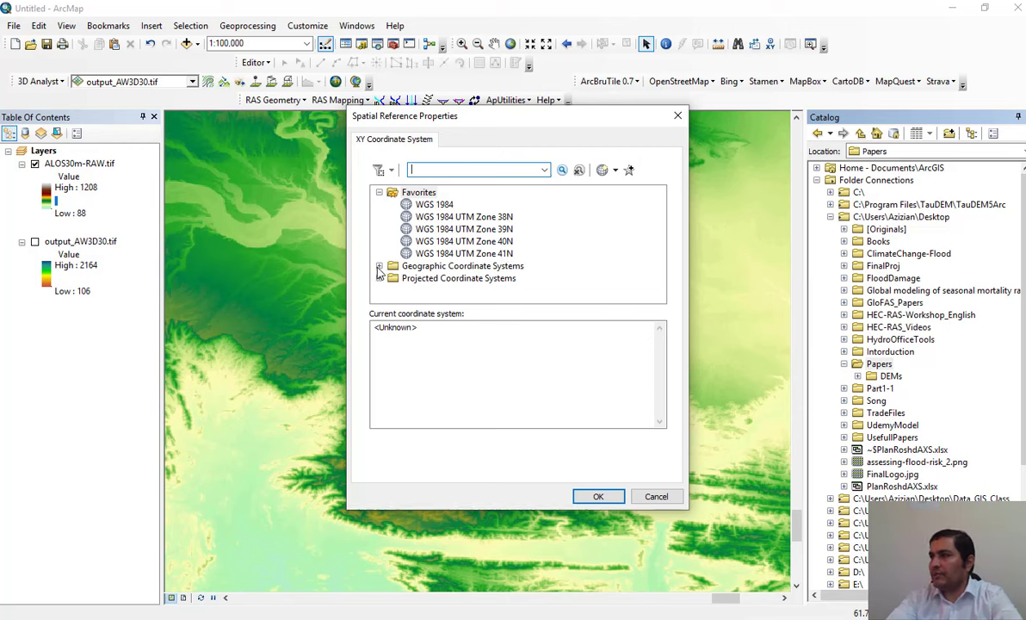
pyautogui.click(379, 271)
pyautogui.scroll(-2, 499, 265)
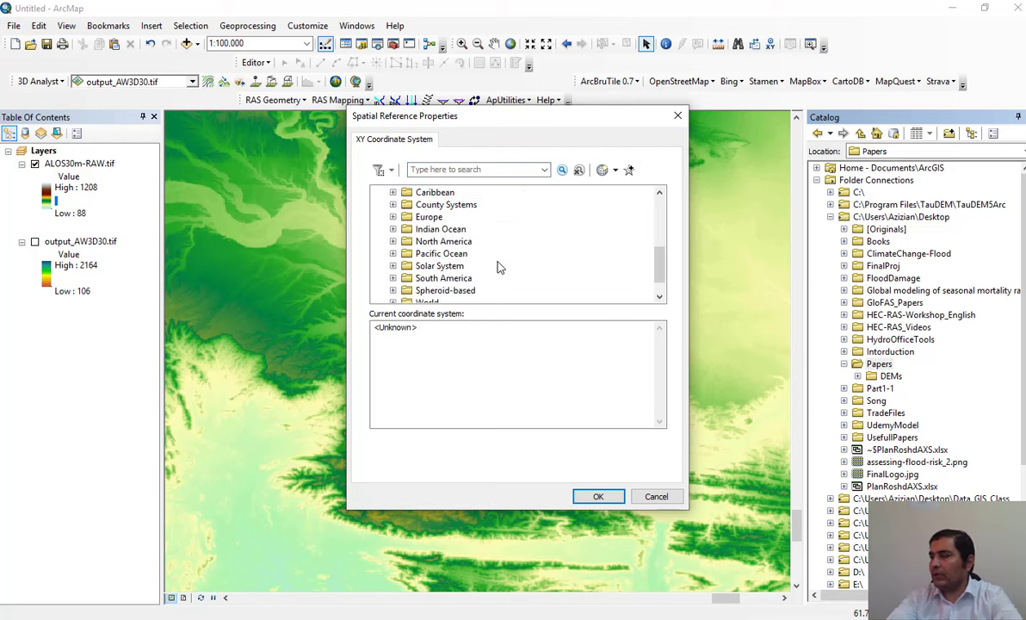
pyautogui.scroll(-1, 499, 267)
pyautogui.click(392, 277)
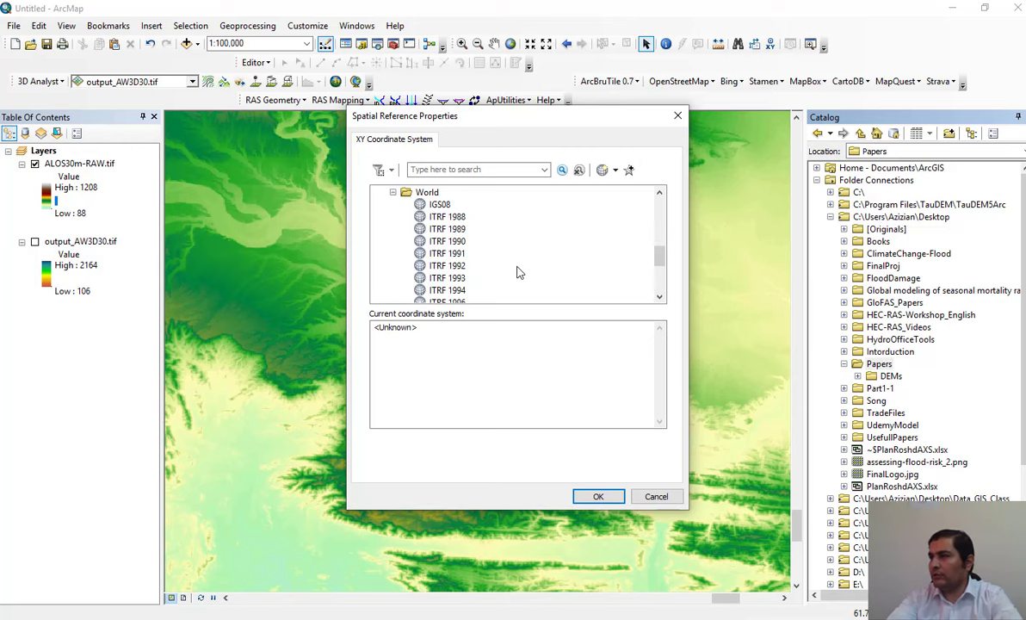
pyautogui.scroll(-3, 516, 272)
pyautogui.click(428, 277)
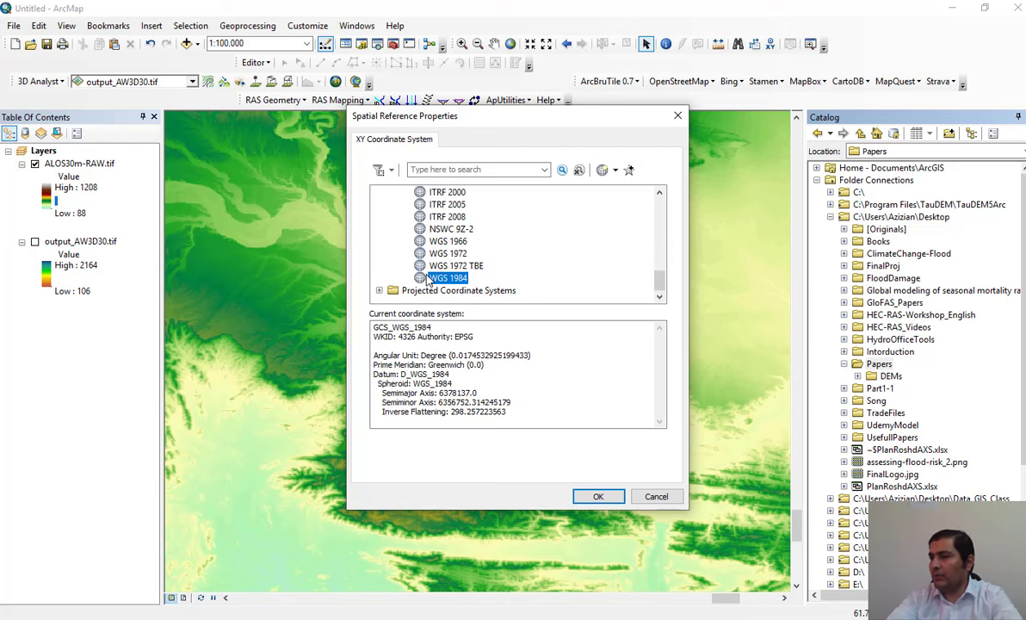
pyautogui.click(594, 497)
pyautogui.click(554, 449)
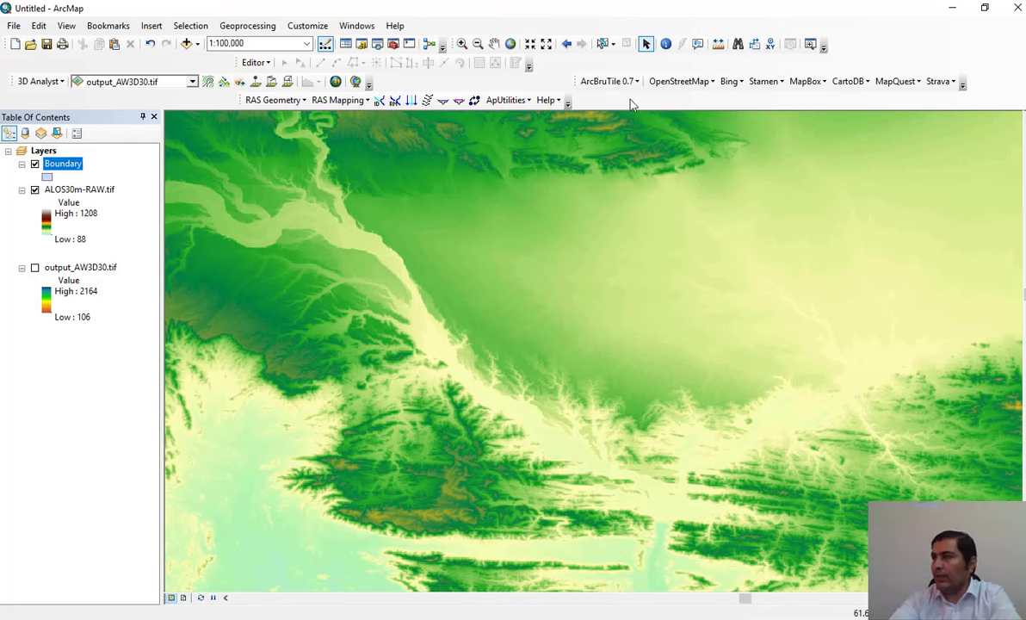
# Undock the HEC-GeoRAS toolbar and close it.
pyautogui.moveTo(240, 99); pyautogui.dragTo(384, 176)
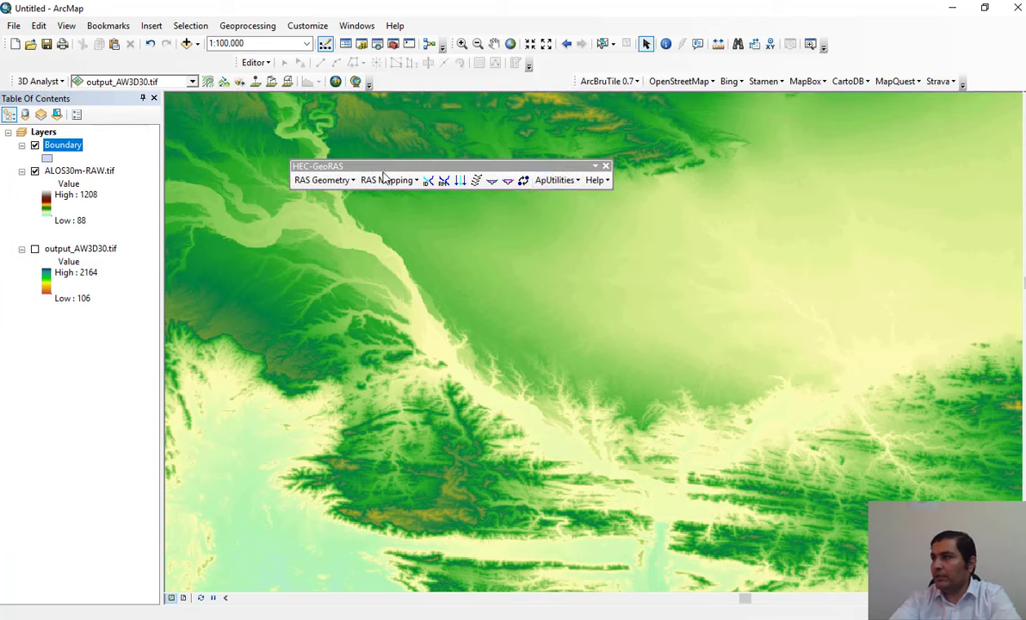
pyautogui.click(606, 166)
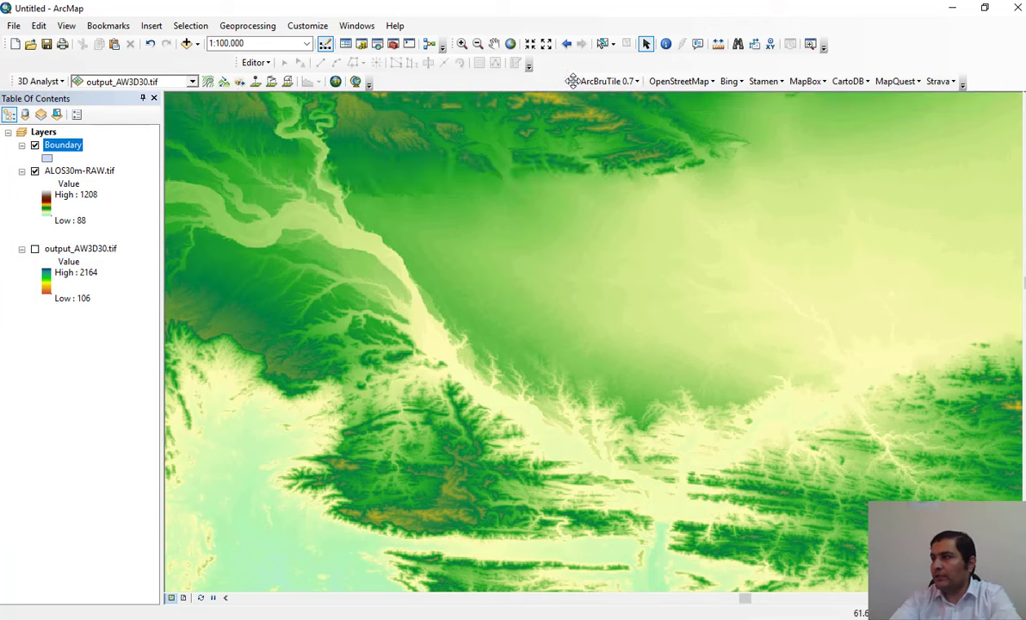
# Hide the Editor toolbar and display it again.
pyautogui.rightClick(459, 81)
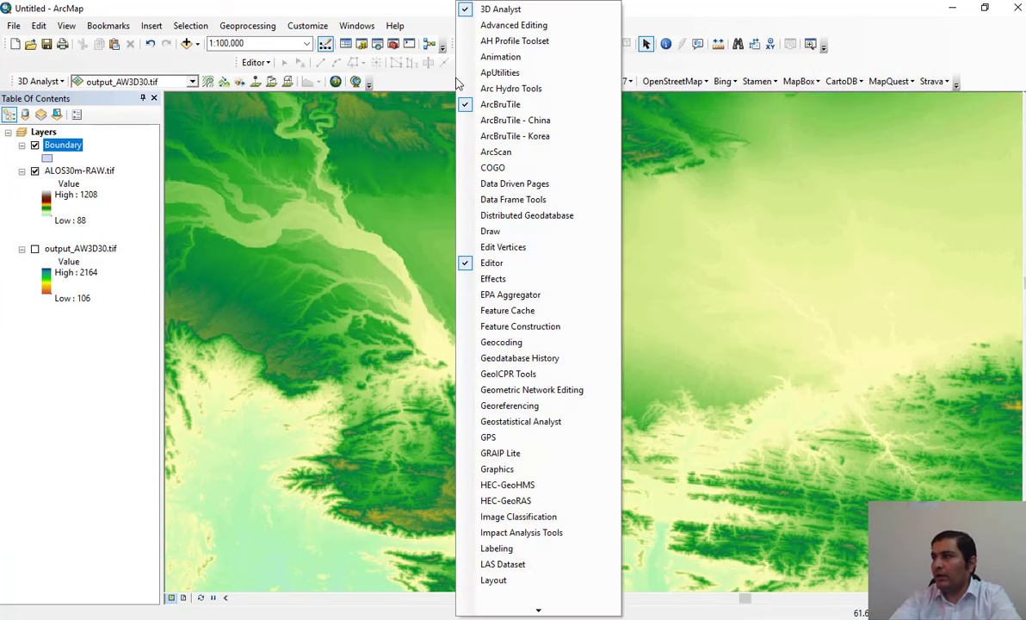
pyautogui.rightClick(936, 49)
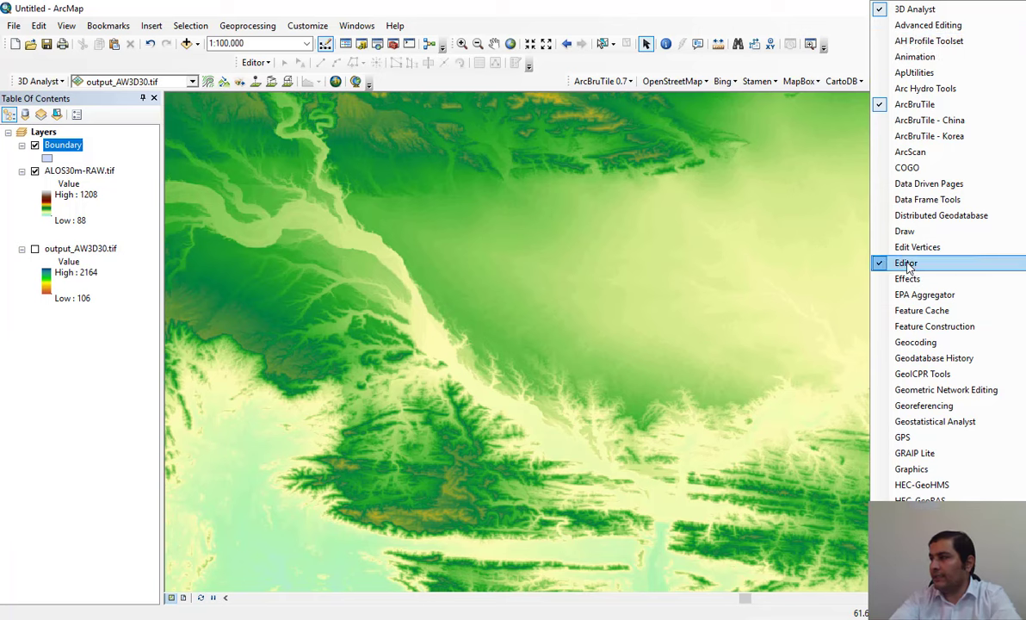
pyautogui.click(907, 264)
pyautogui.rightClick(904, 62)
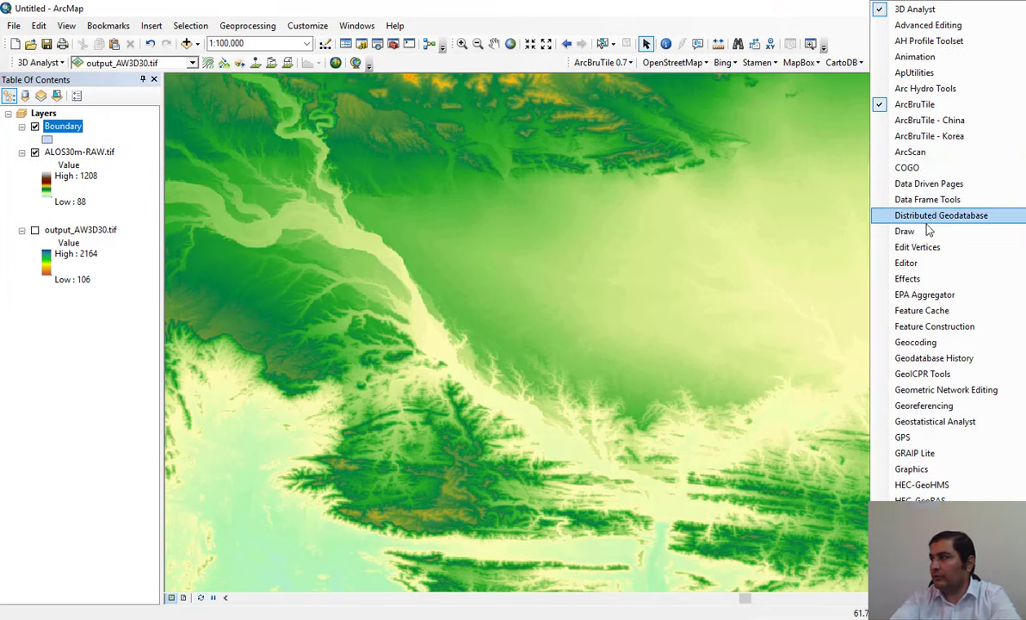
pyautogui.click(906, 263)
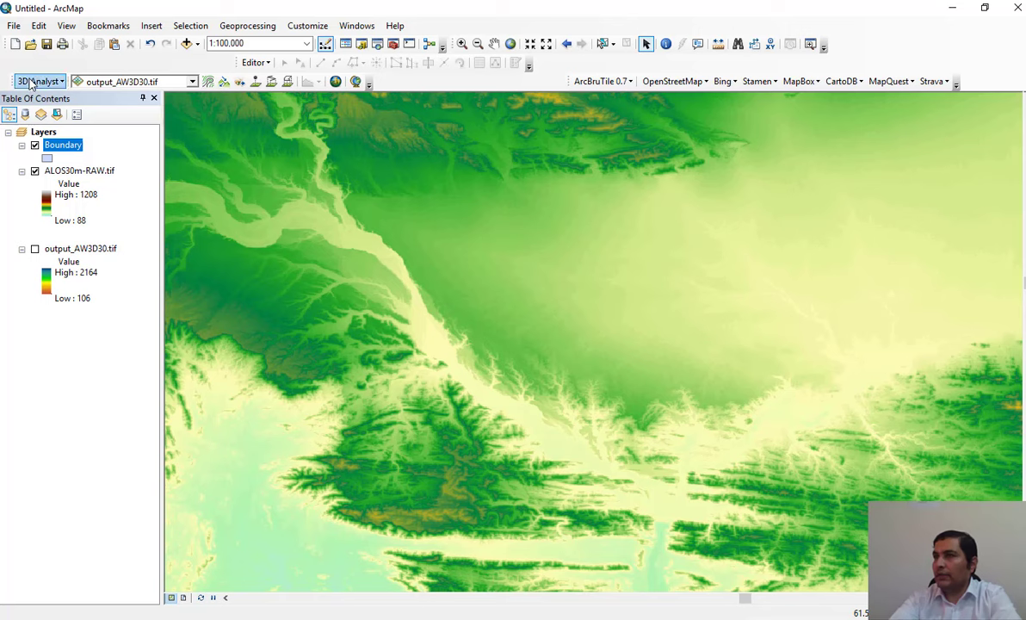
# Float the Editor toolbar over the upper part of the map and start an edit session.
pyautogui.moveTo(231, 62); pyautogui.dragTo(345, 92)
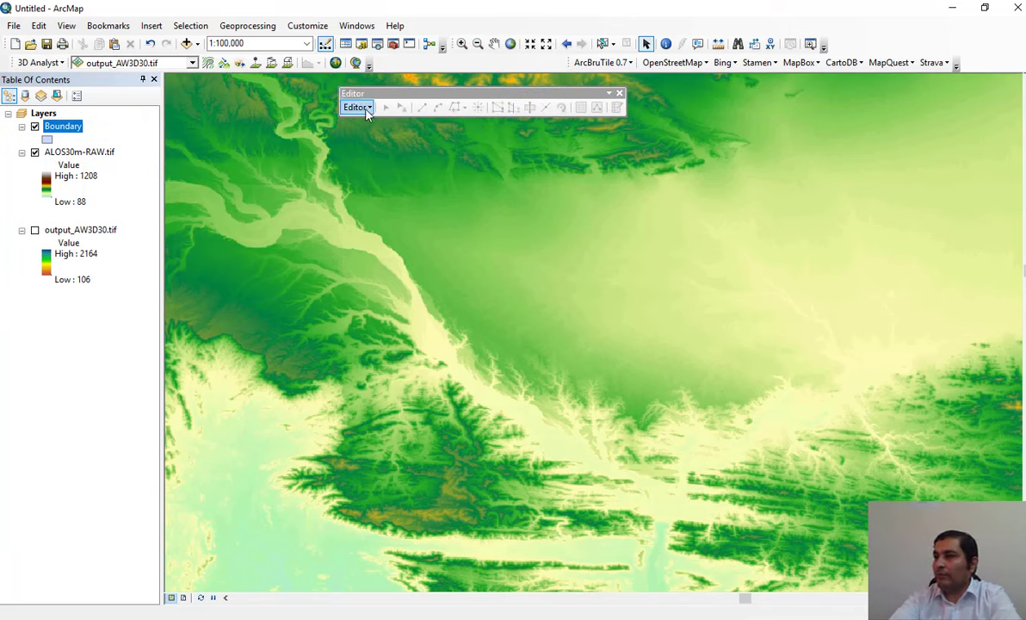
pyautogui.click(372, 109)
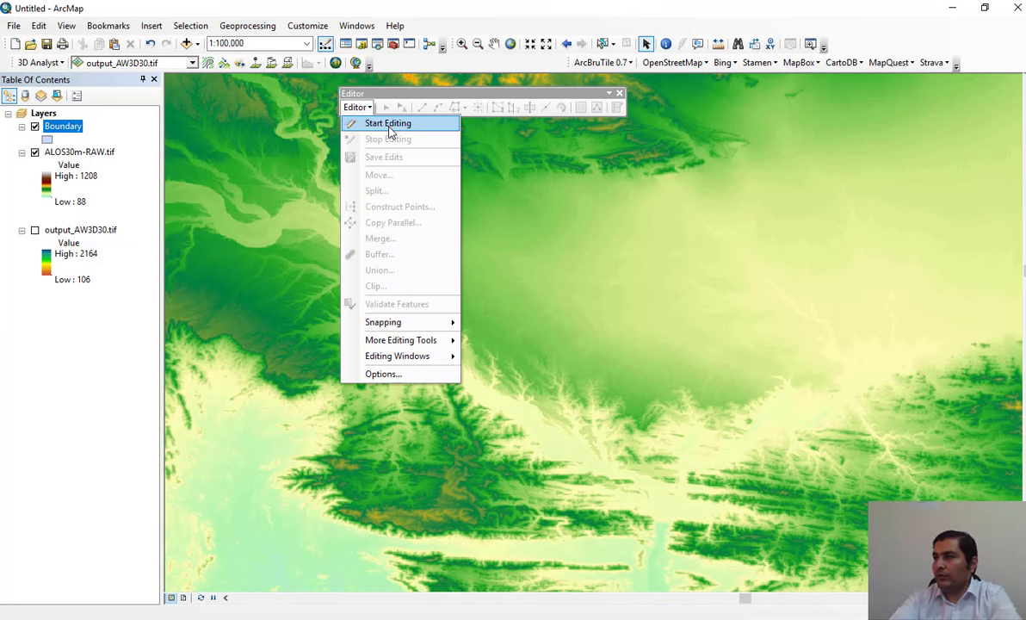
pyautogui.click(394, 126)
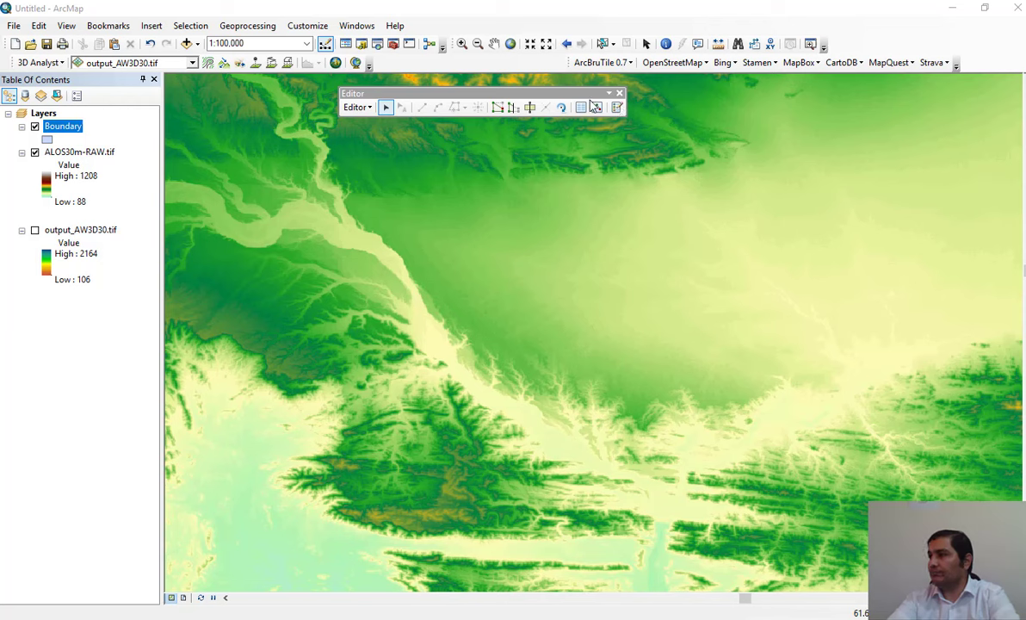
# Draw a Boundary polygon around the river reach downstream of the confluence, including both floodplains, with a perimeter of about 0.32.
pyautogui.click(617, 107)
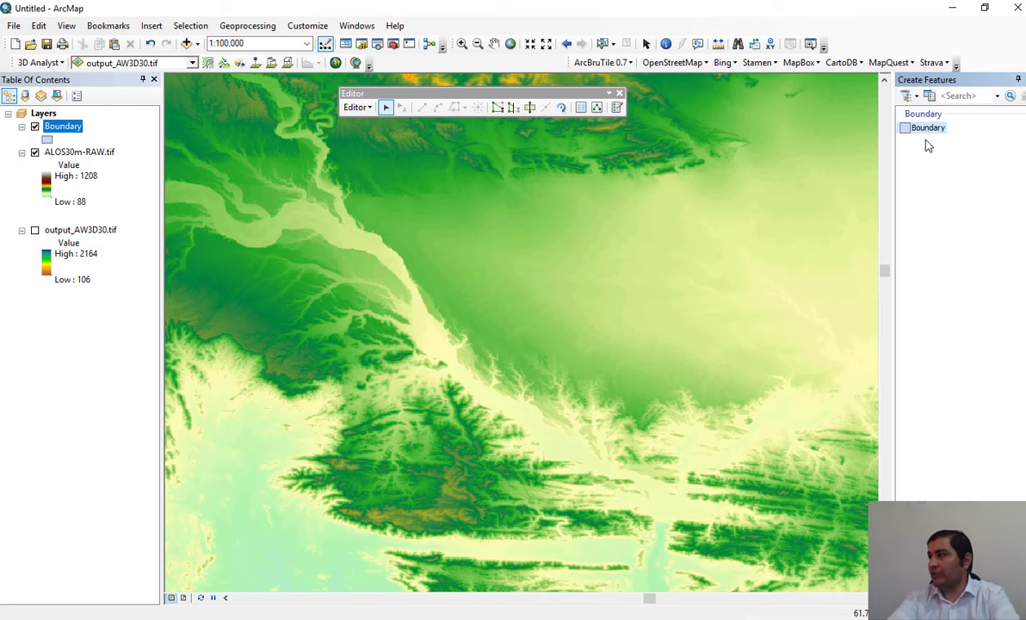
pyautogui.click(925, 128)
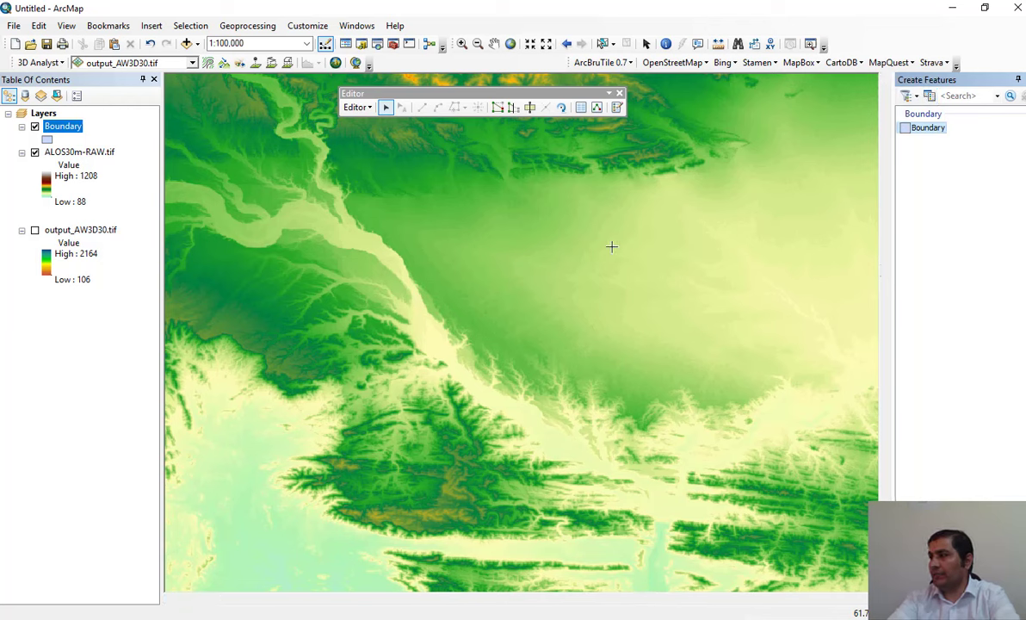
pyautogui.click(353, 203)
pyautogui.click(316, 262)
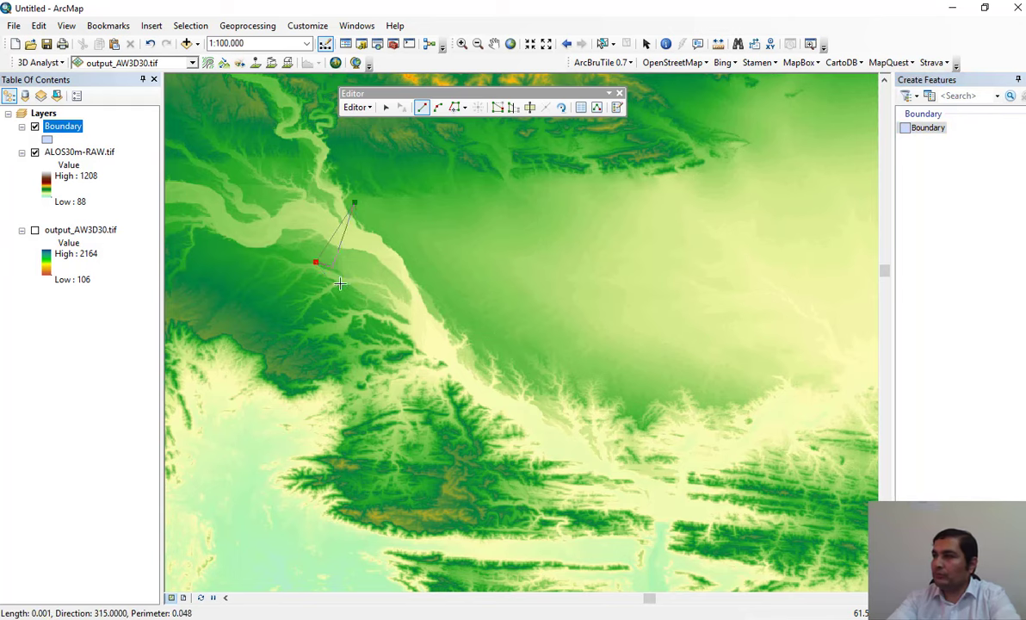
pyautogui.click(382, 335)
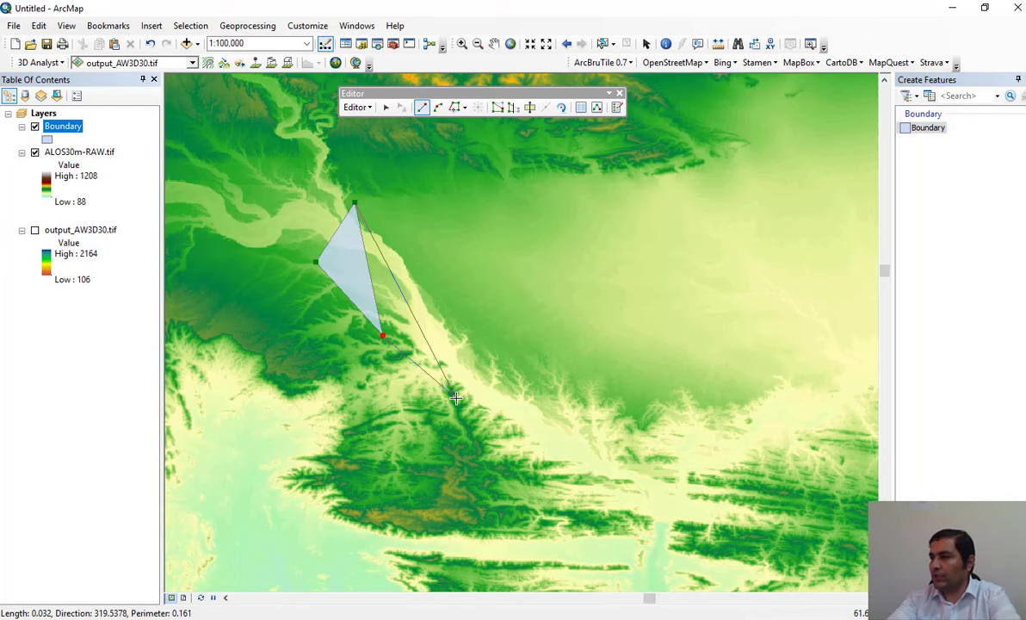
pyautogui.click(456, 398)
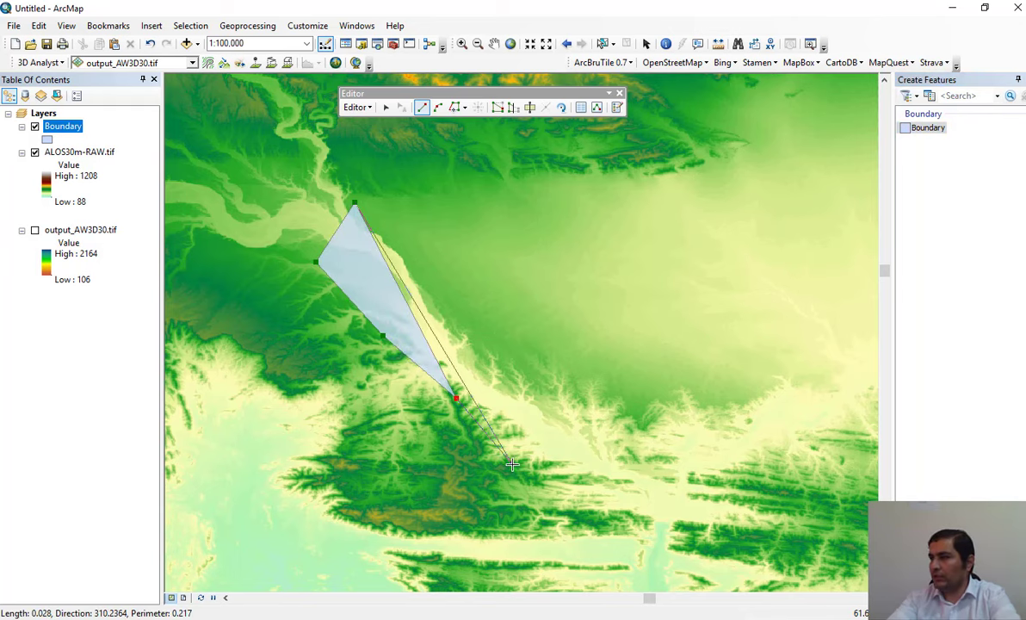
pyautogui.click(598, 500)
pyautogui.click(634, 512)
pyautogui.click(669, 466)
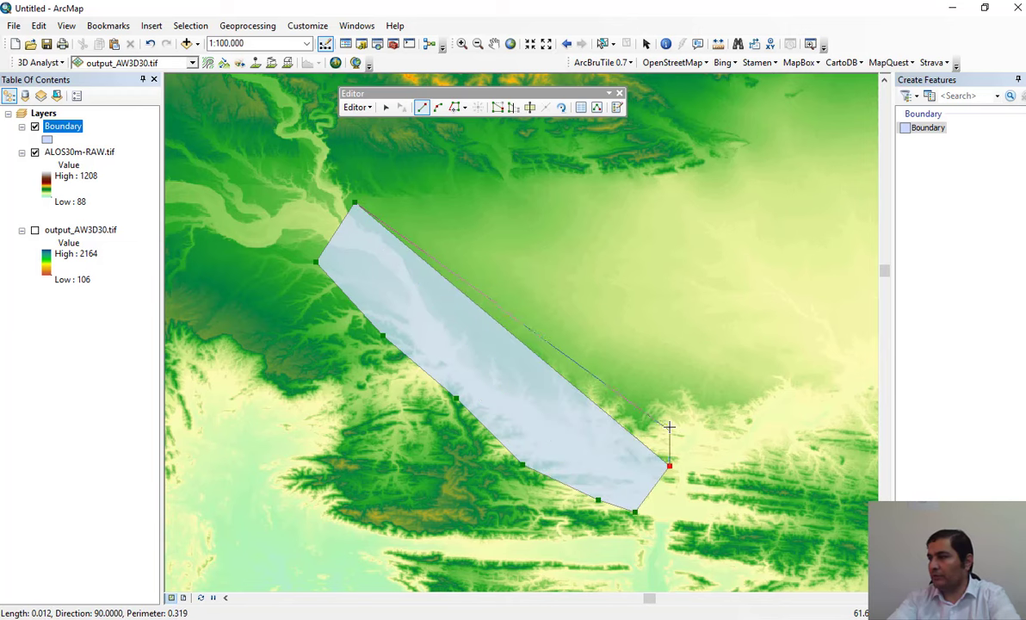
pyautogui.click(669, 425)
pyautogui.click(565, 374)
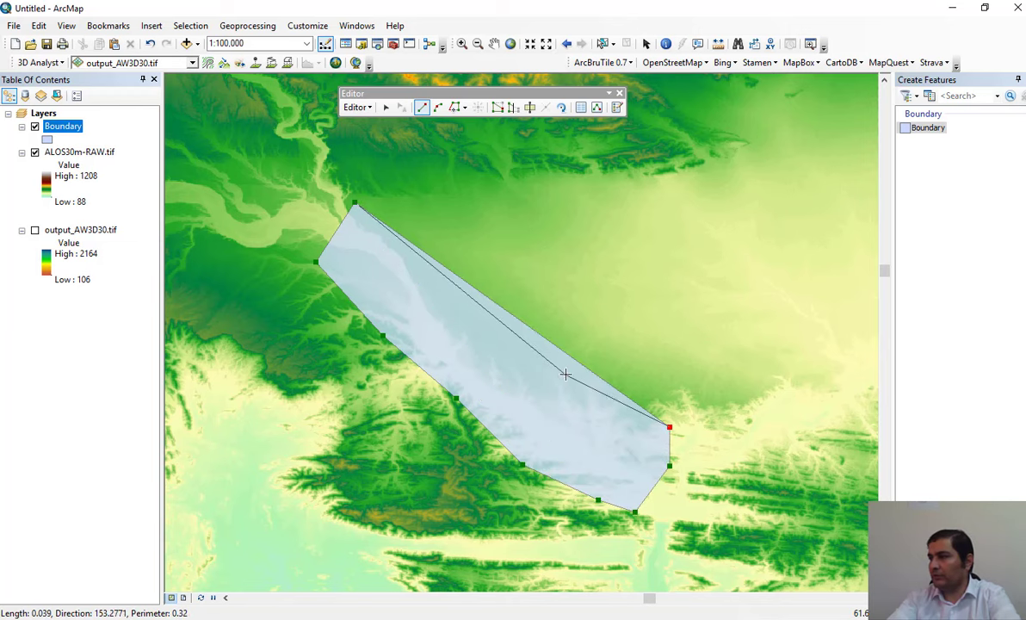
pyautogui.click(468, 306)
pyautogui.click(404, 233)
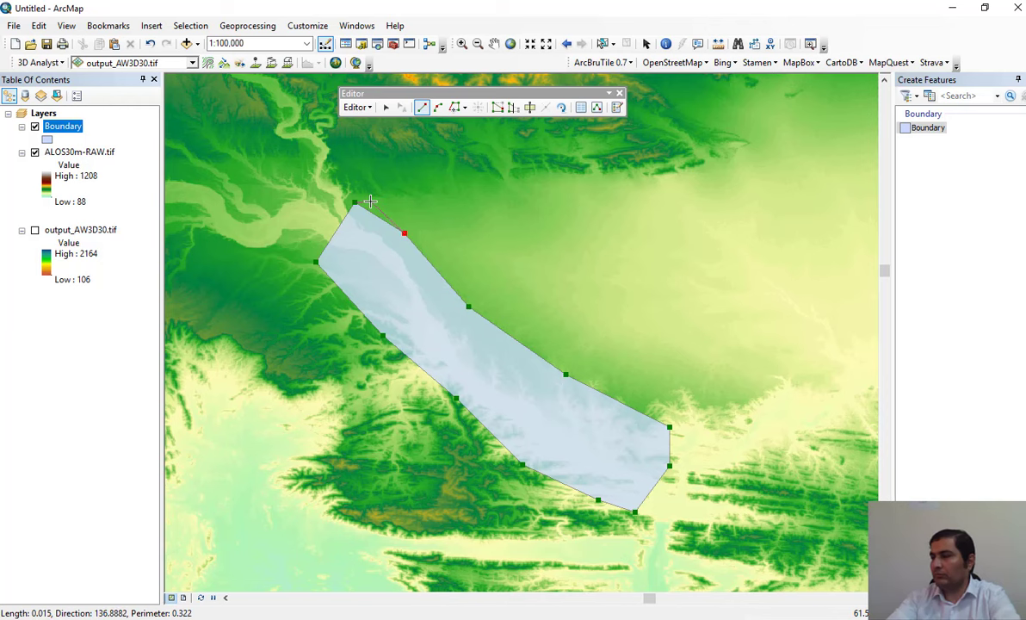
pyautogui.click(370, 202)
pyautogui.press('F2')
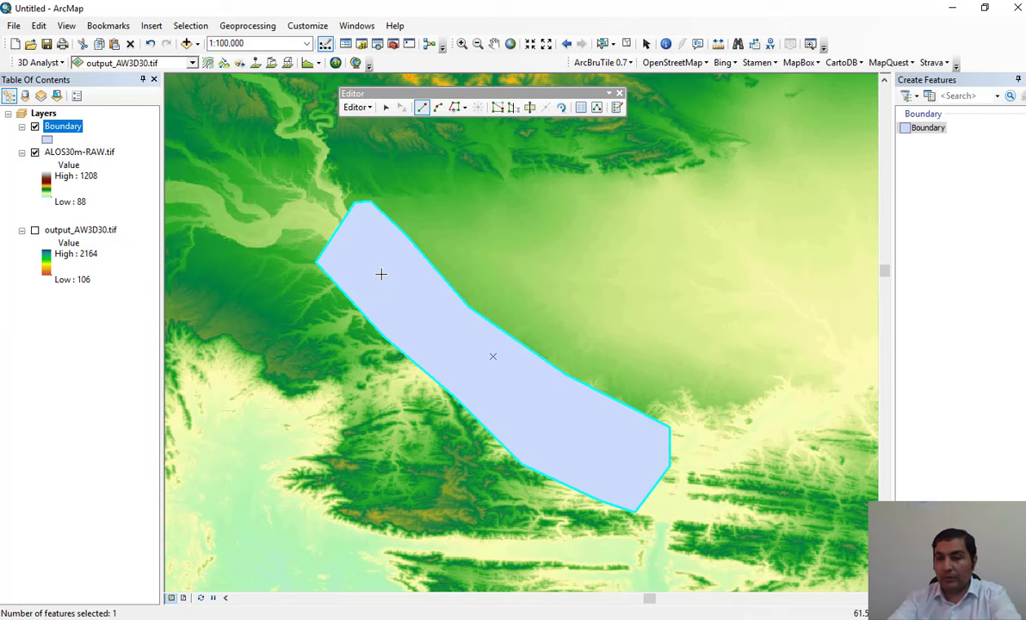
# Stop the edit session and save the edits to the Boundary layer.
pyautogui.click(356, 108)
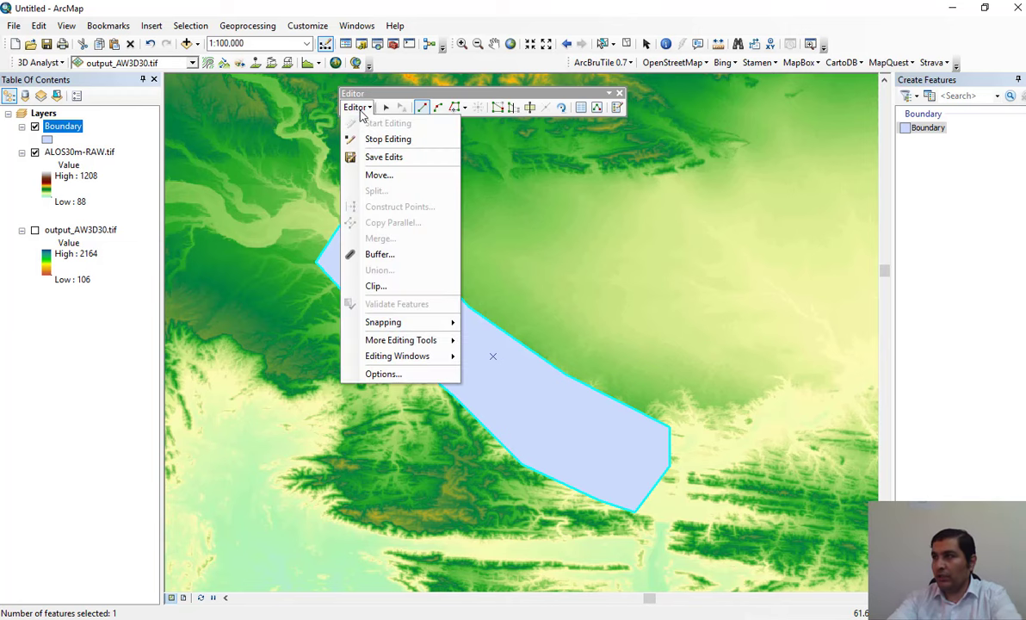
pyautogui.click(388, 140)
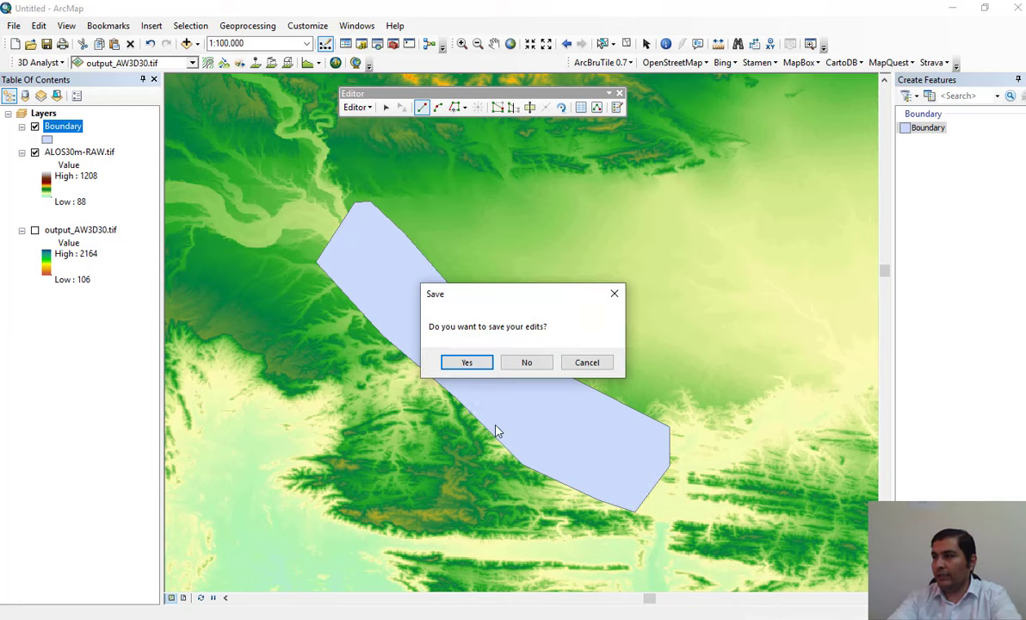
pyautogui.click(466, 363)
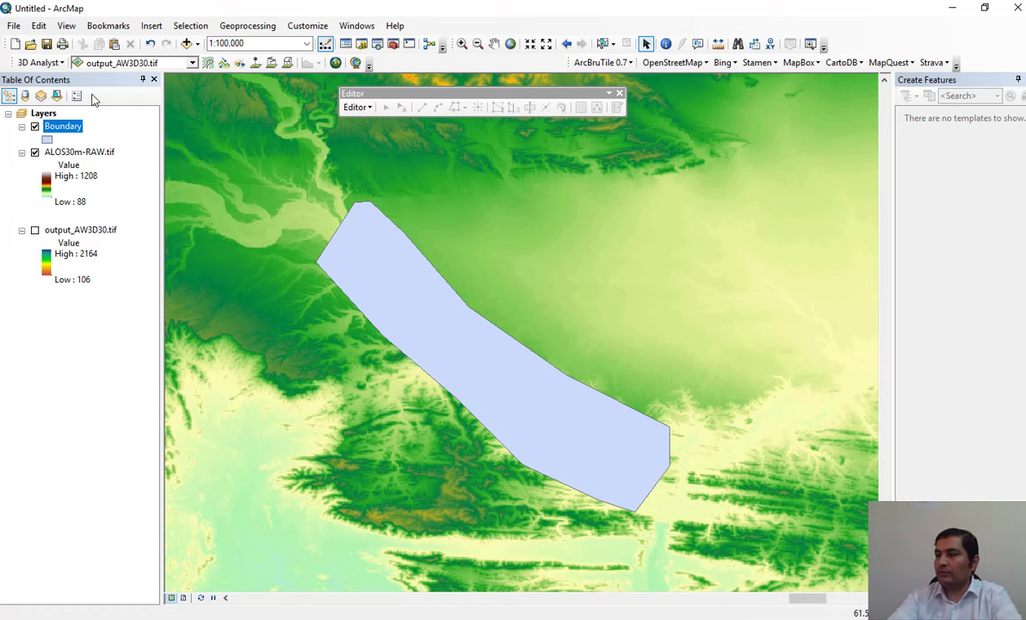
# Change the Boundary layer's symbol to no fill color with a black outline of width 1.5.
pyautogui.click(48, 140)
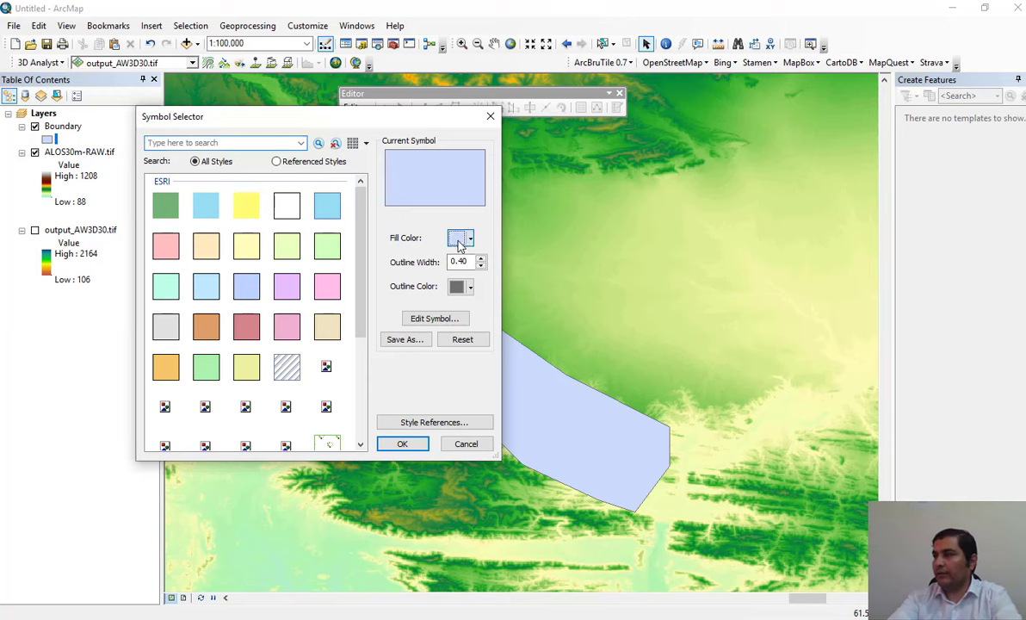
pyautogui.click(457, 242)
pyautogui.click(521, 265)
pyautogui.click(469, 289)
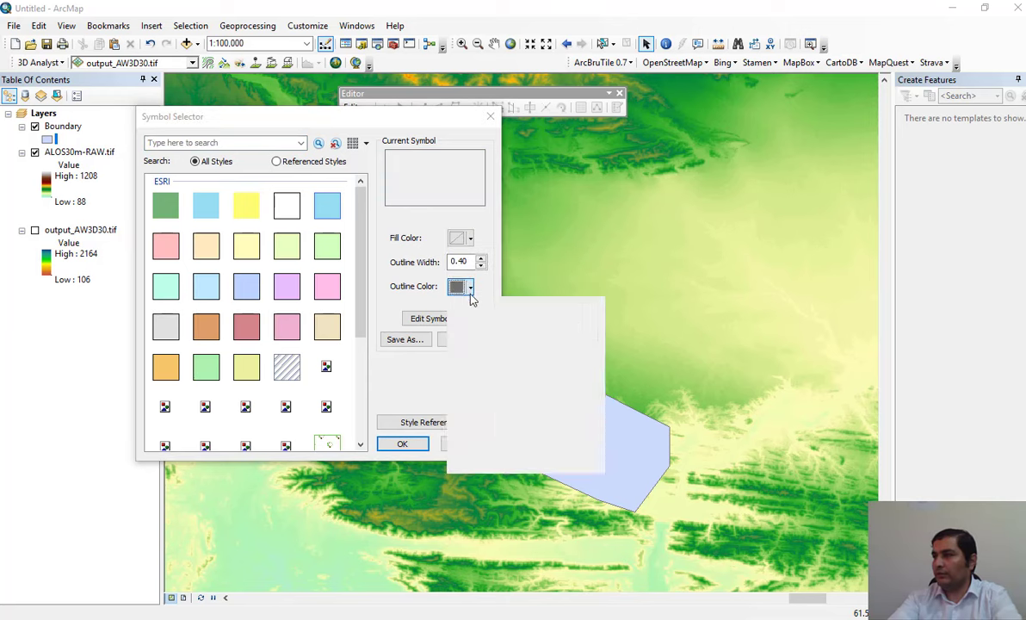
pyautogui.click(423, 413)
pyautogui.click(482, 260)
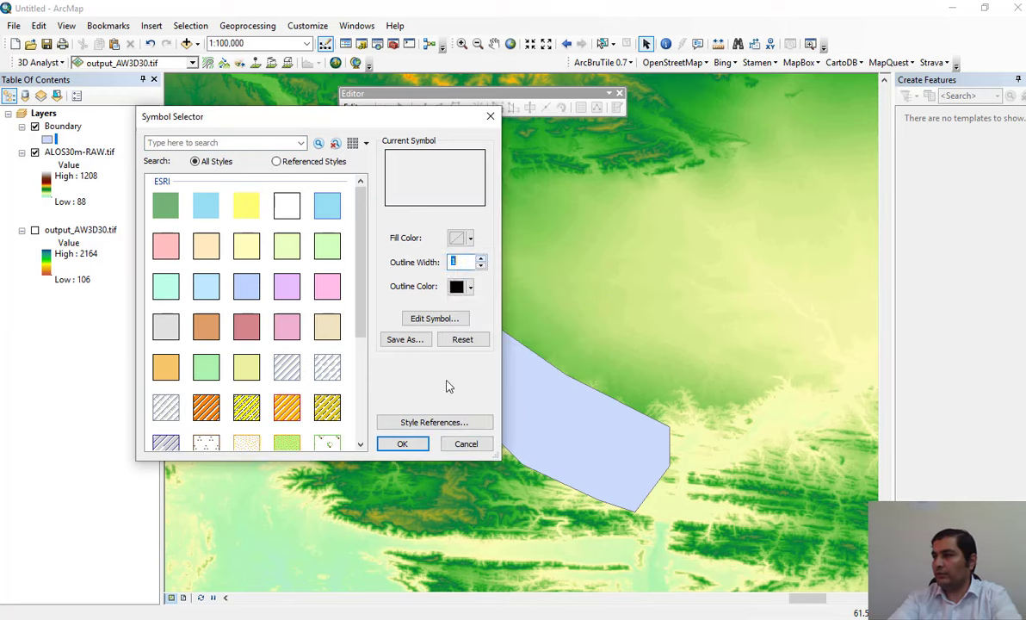
pyautogui.click(469, 289)
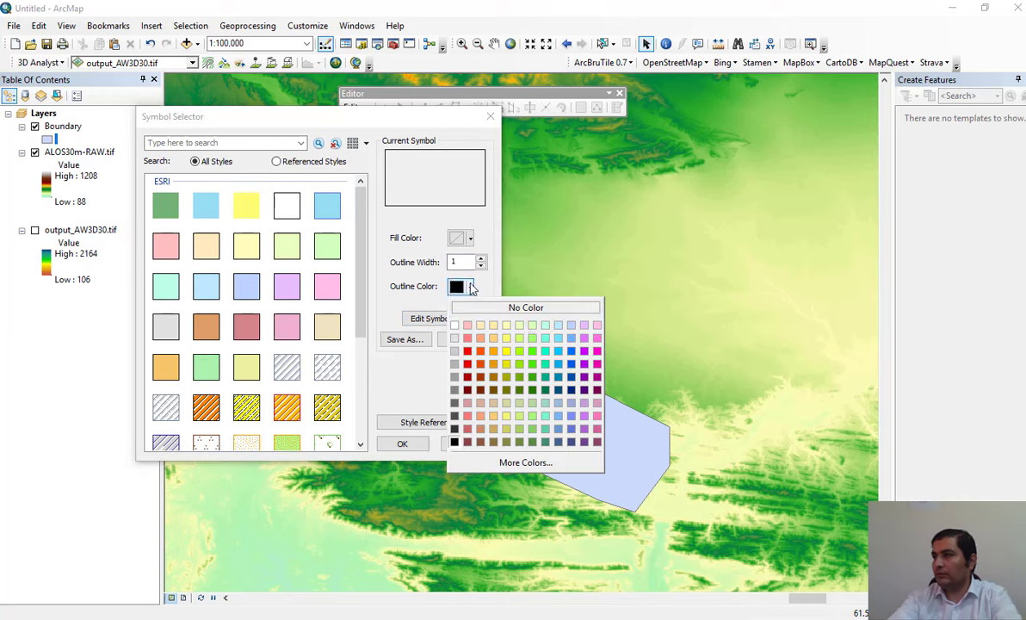
pyautogui.click(455, 442)
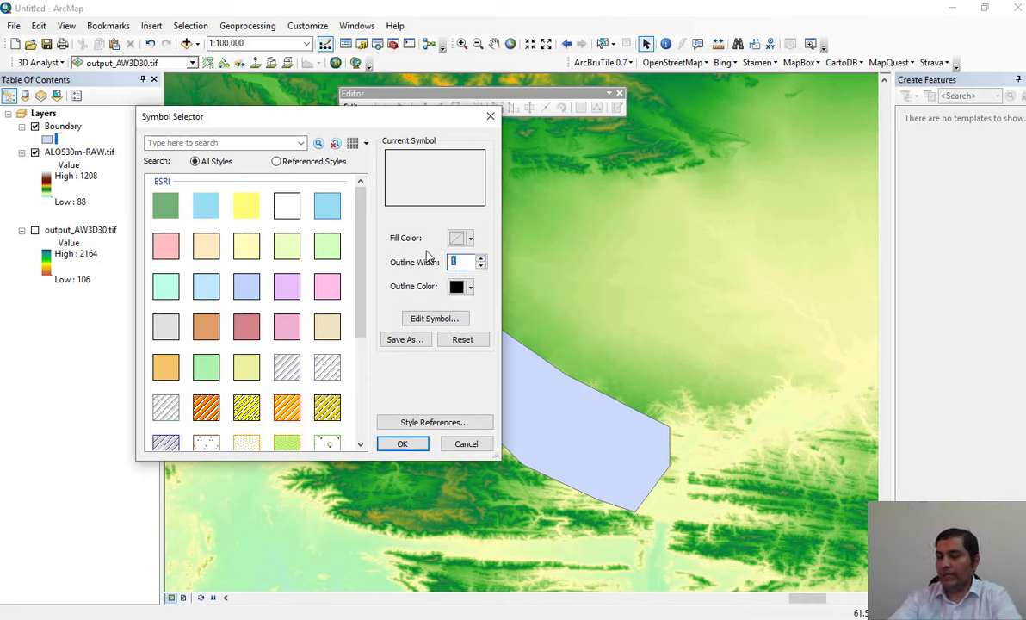
pyautogui.write('1.5')
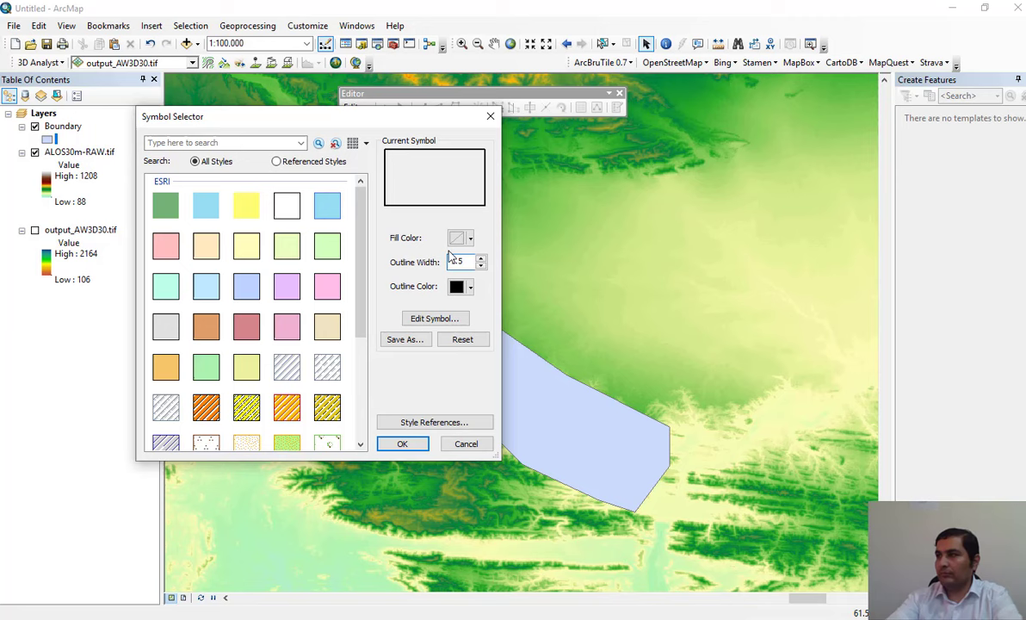
pyautogui.click(402, 443)
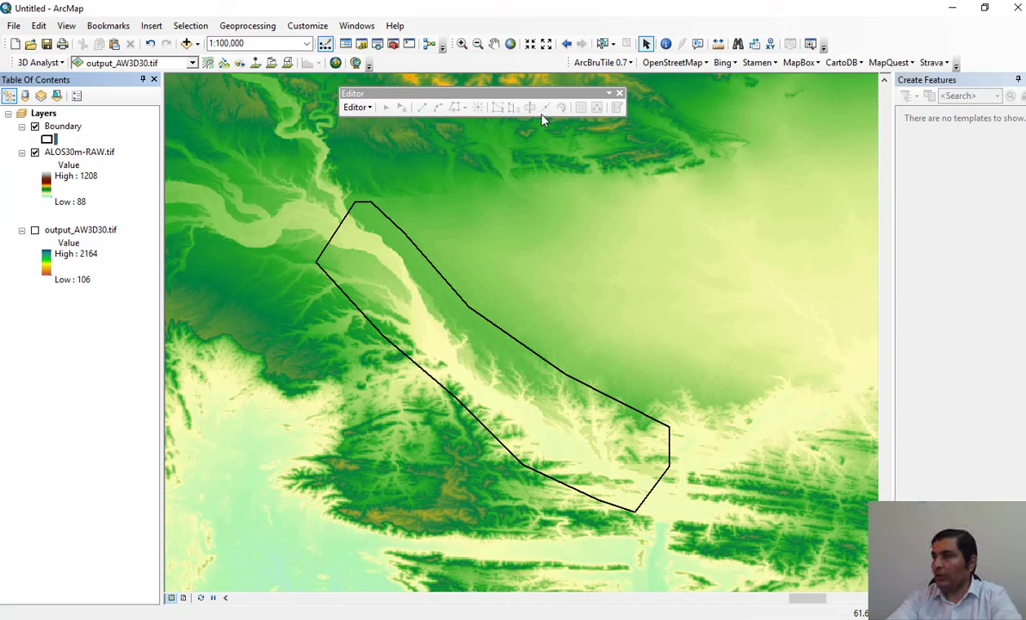
# Close the Editor toolbar and the Create Features window.
pyautogui.click(619, 93)
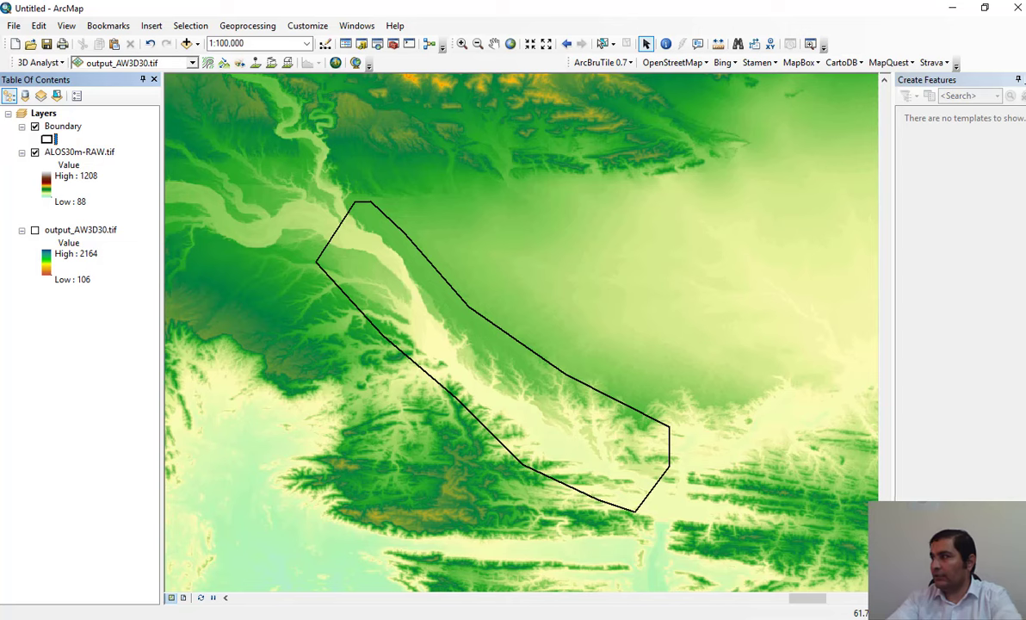
pyautogui.click(1017, 79)
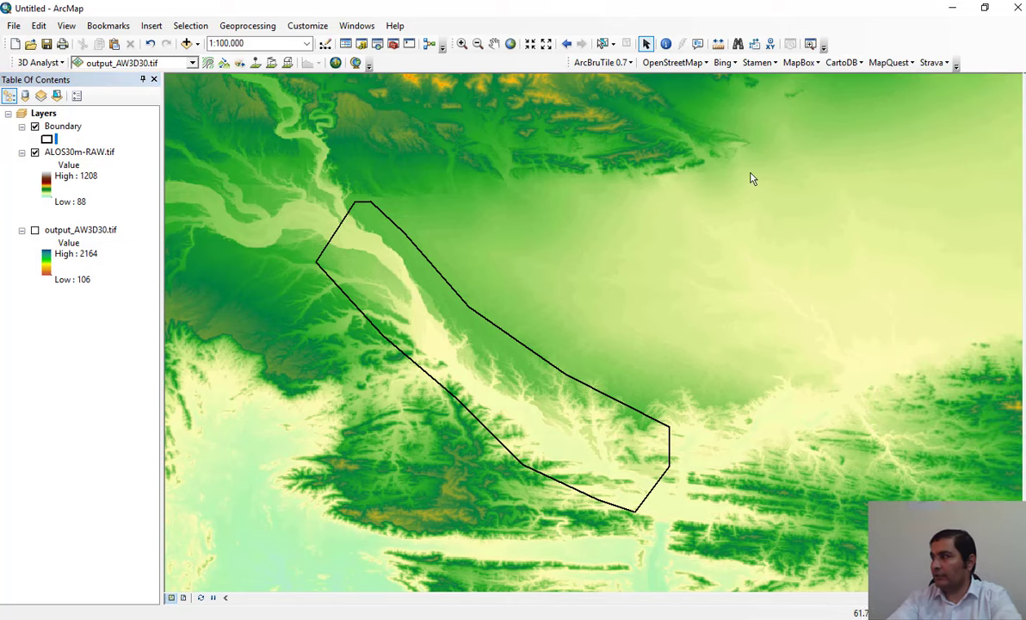
# Search the tools for "extract by mask" and open the Extract by Mask (Spatial Analyst) tool.
pyautogui.click(376, 47)
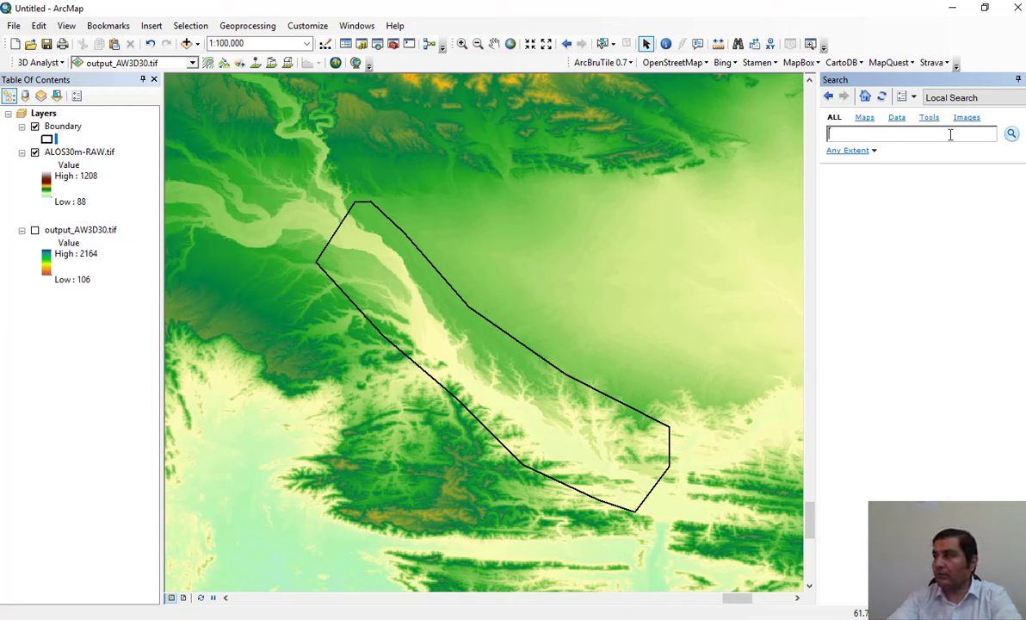
pyautogui.click(926, 118)
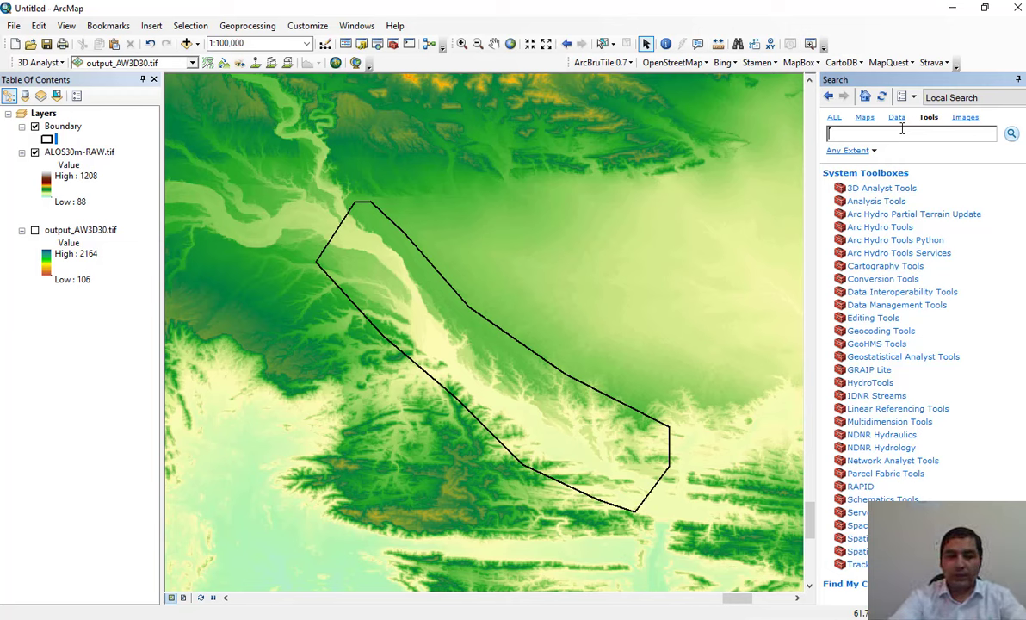
pyautogui.write('extr')
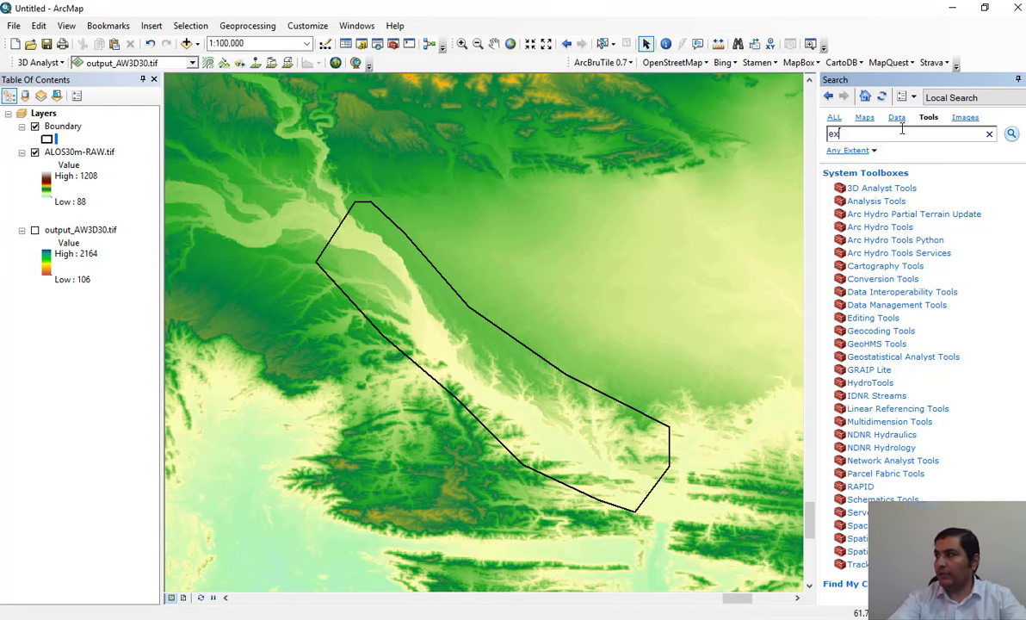
pyautogui.press('BackSpace')
pyautogui.write('xtr')
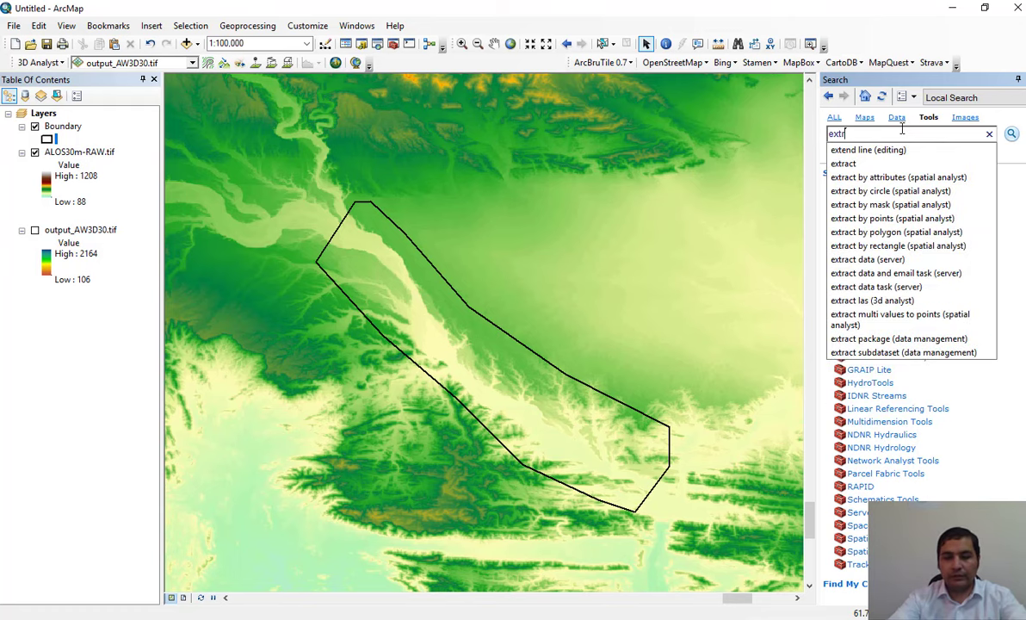
pyautogui.write('act by mask')
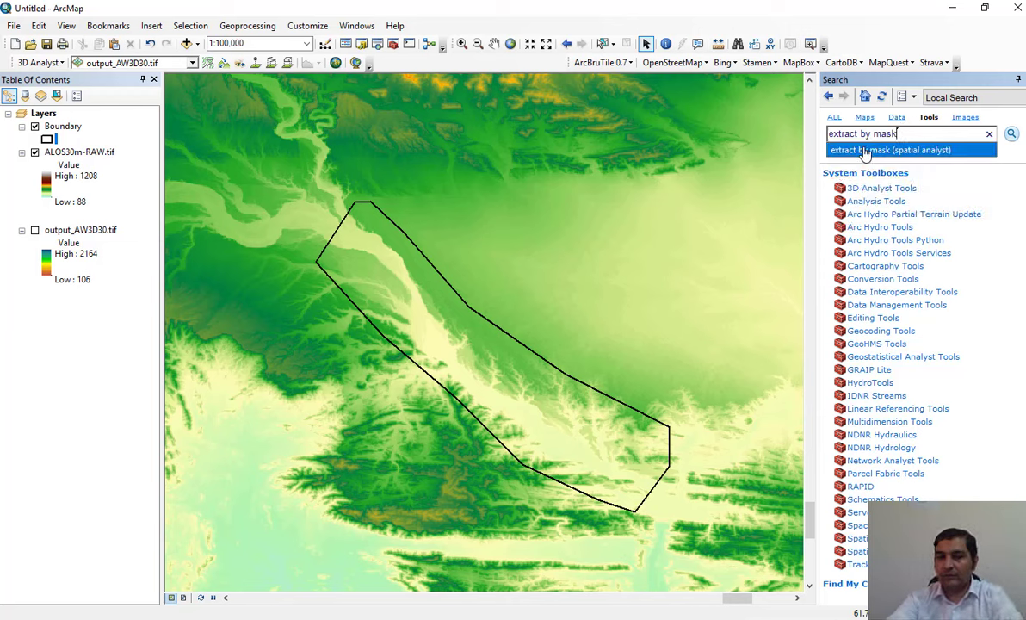
pyautogui.click(926, 152)
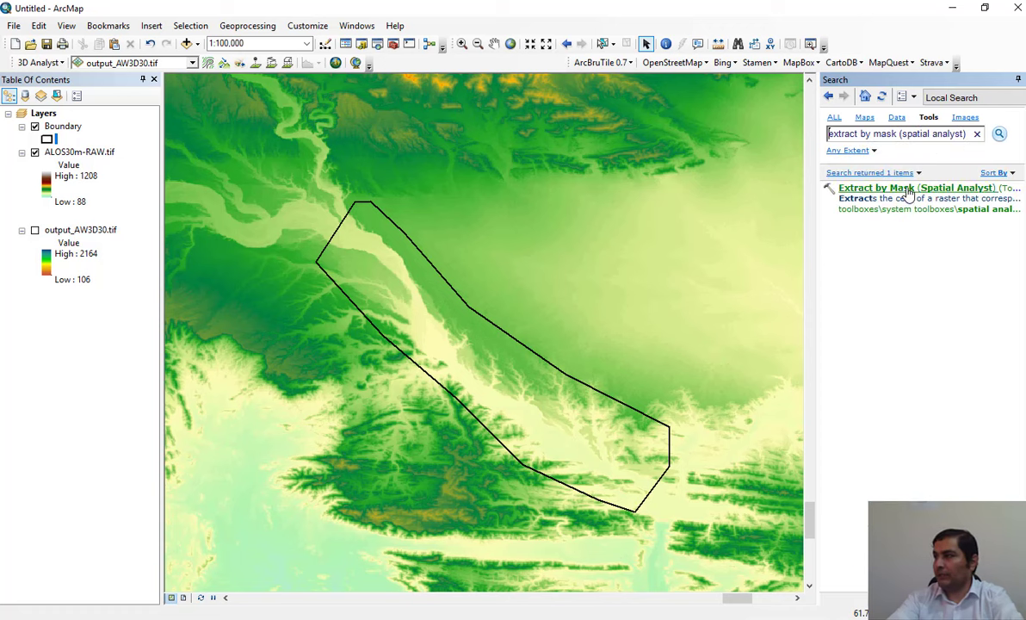
pyautogui.click(852, 188)
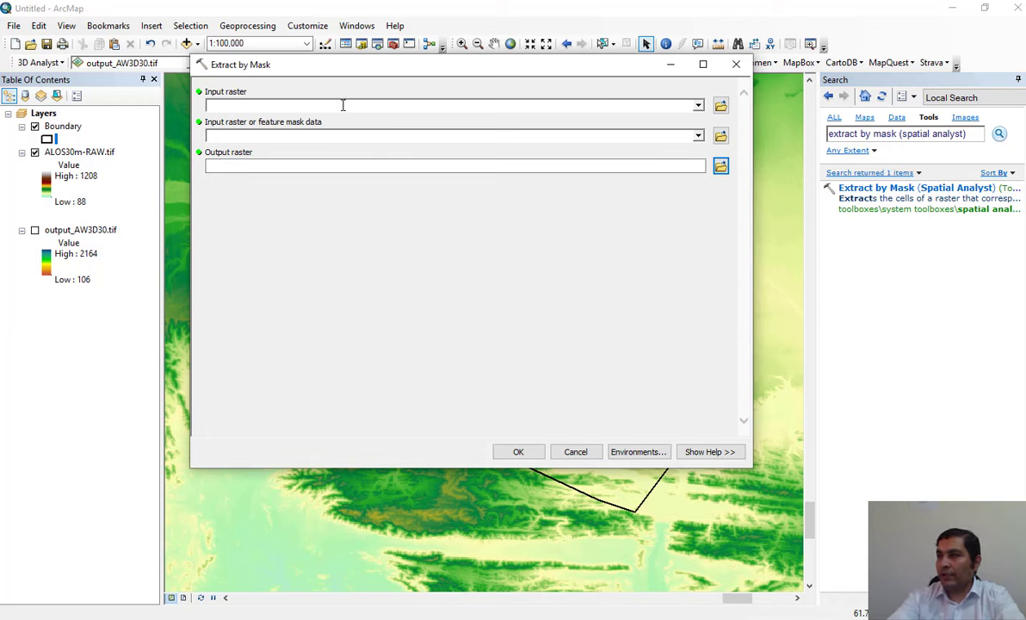
# Set ALOS30m-RAW.tif as the input raster and the Boundary layer as the feature mask.
pyautogui.click(697, 107)
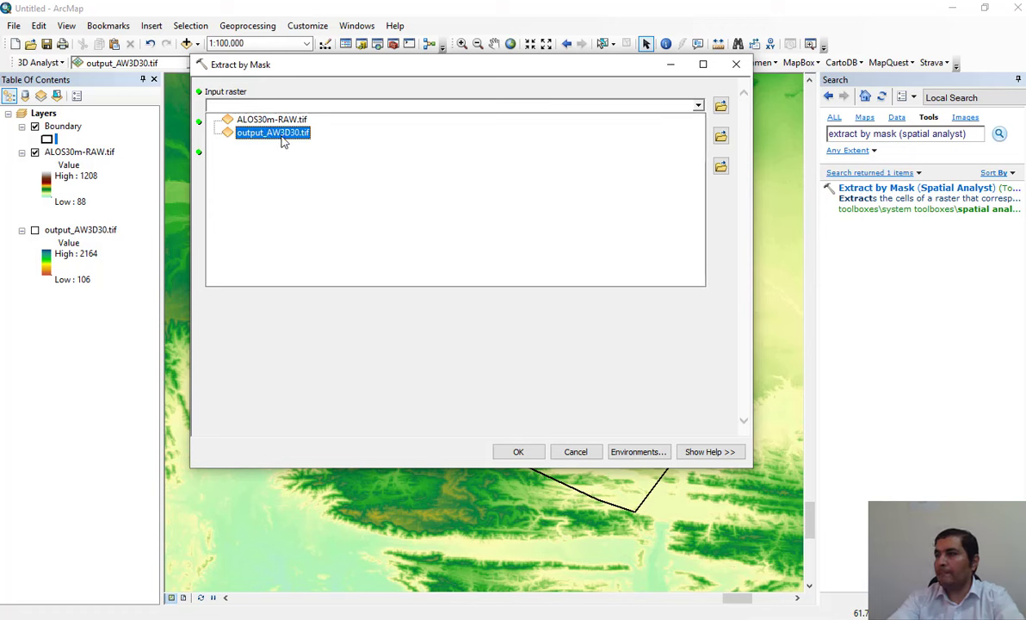
pyautogui.click(278, 120)
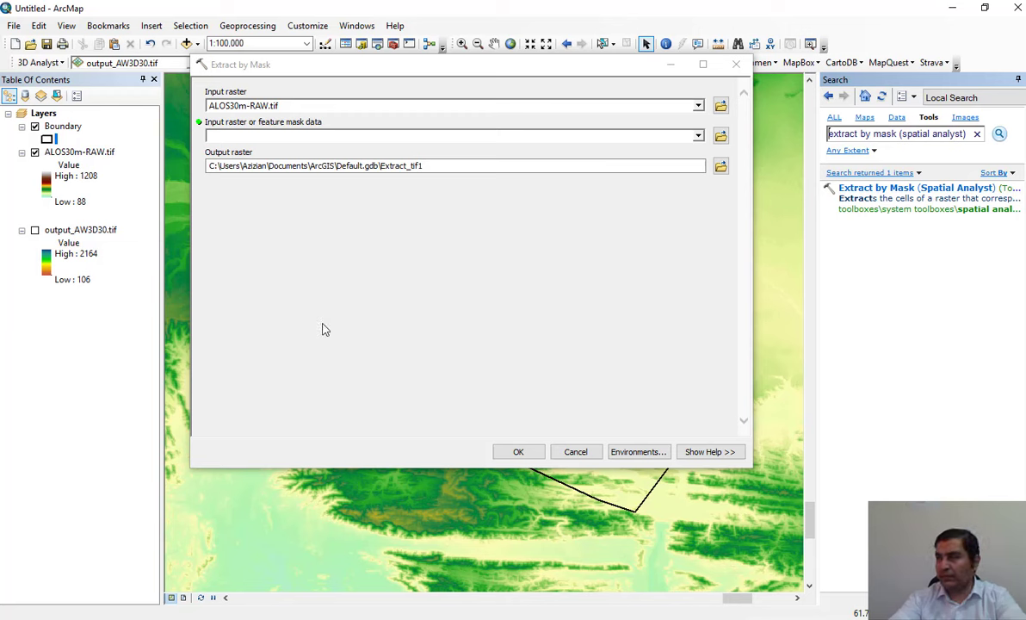
pyautogui.click(697, 137)
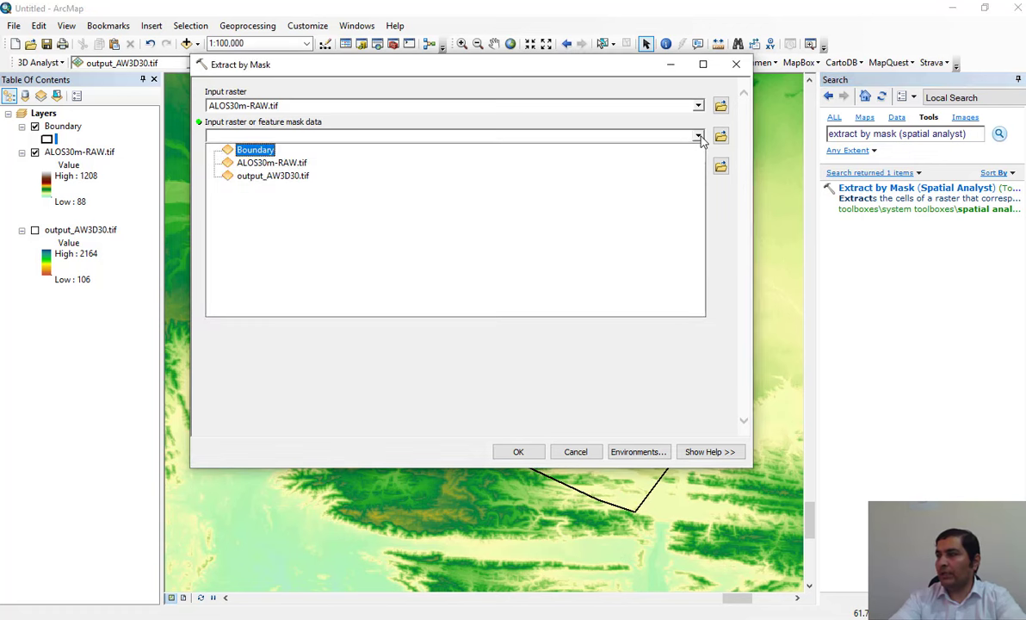
pyautogui.click(282, 153)
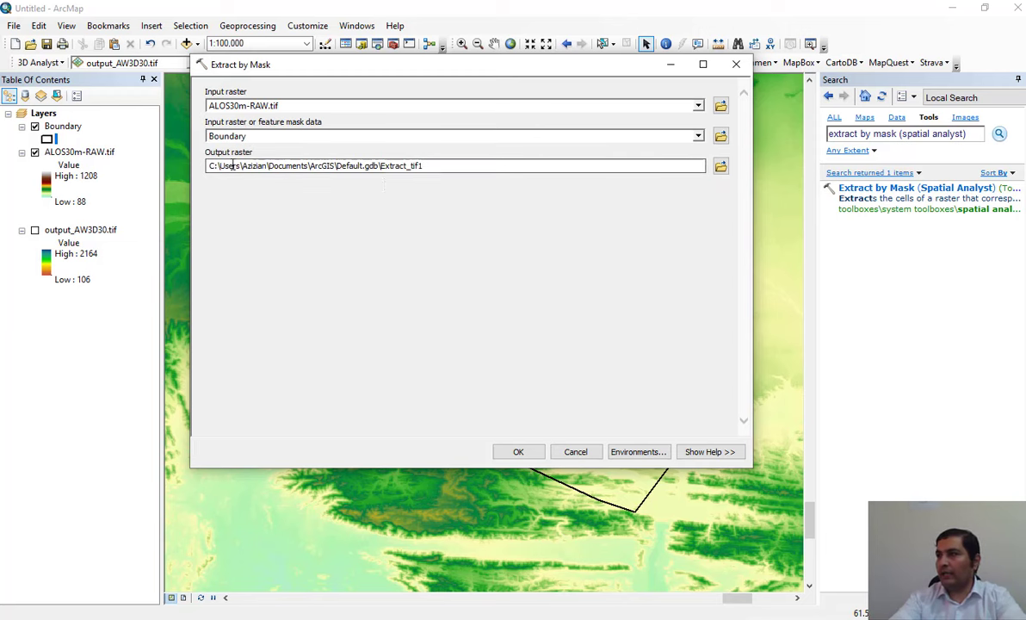
# Set the output raster to MyAlosDEM in the desktop's Papers folder and run Extract by Mask.
pyautogui.click(720, 165)
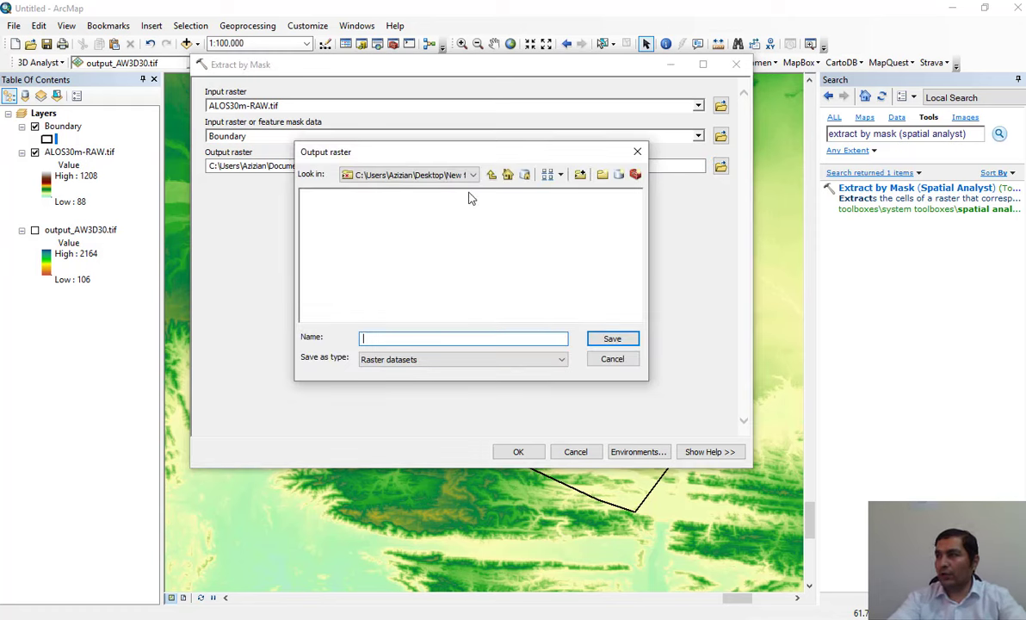
pyautogui.click(470, 176)
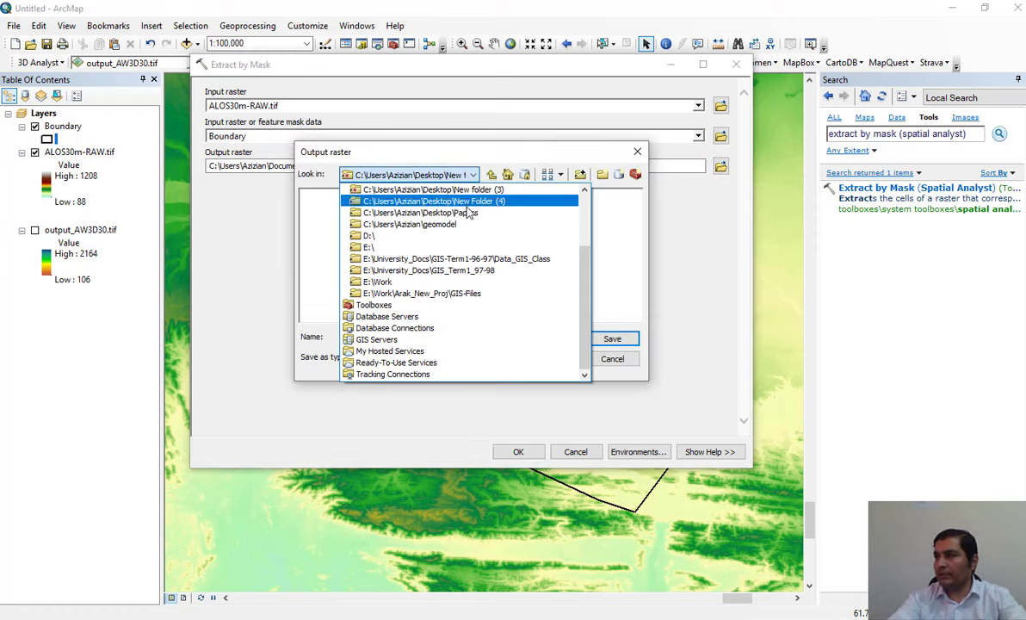
pyautogui.scroll(1, 441, 247)
pyautogui.scroll(2, 439, 206)
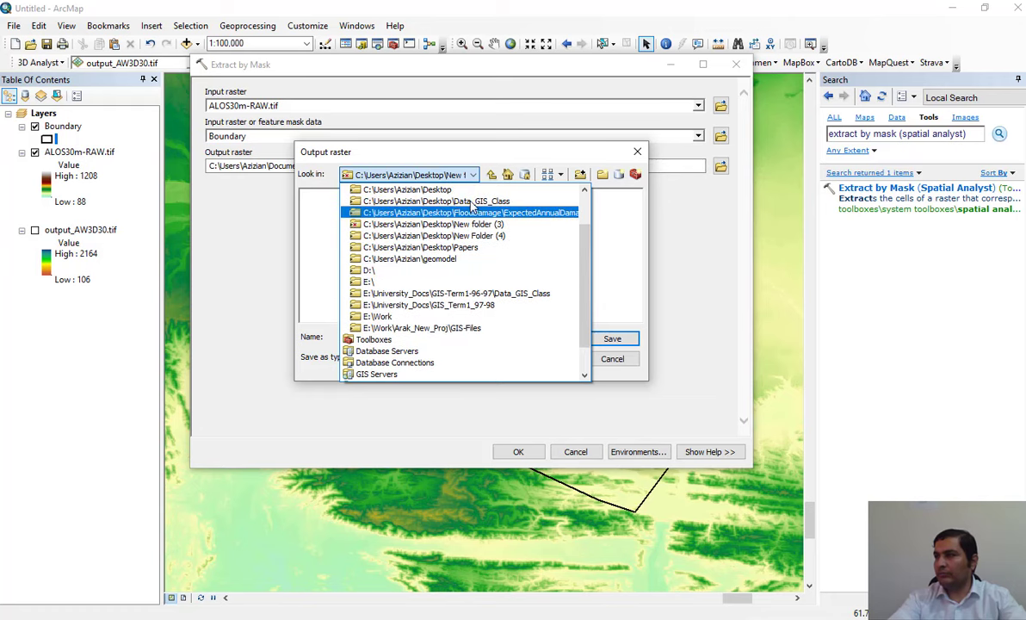
pyautogui.click(435, 189)
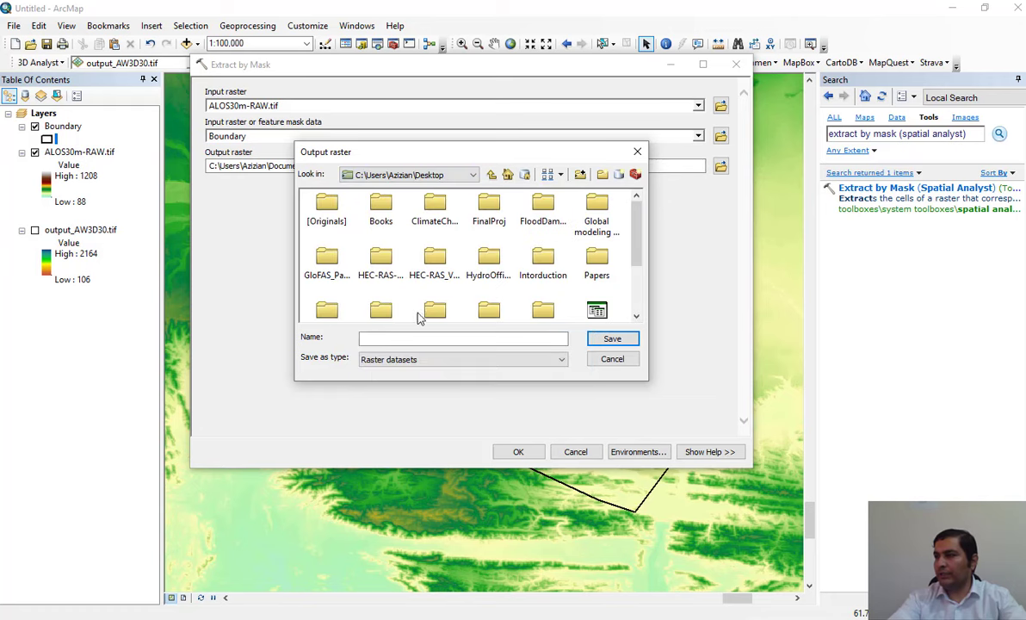
pyautogui.doubleClick(596, 258)
pyautogui.click(375, 338)
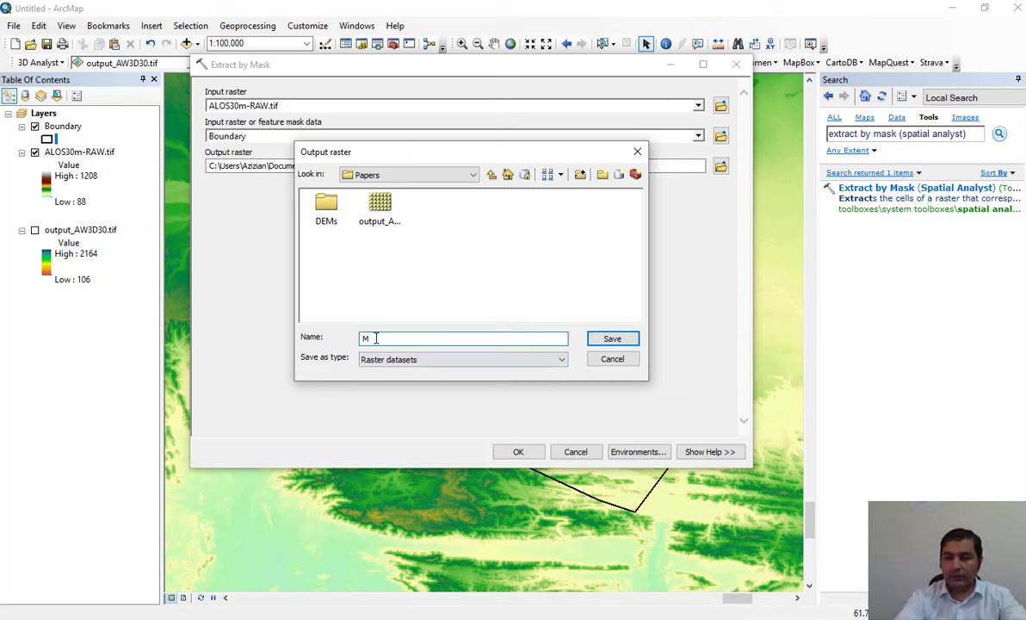
pyautogui.write('MyAlosDEM')
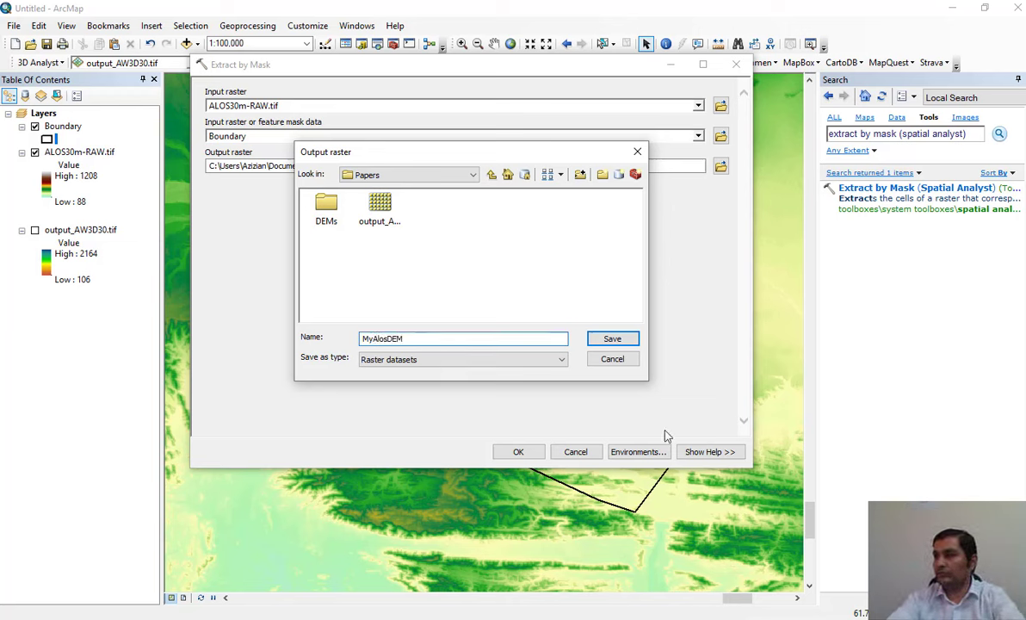
pyautogui.click(627, 342)
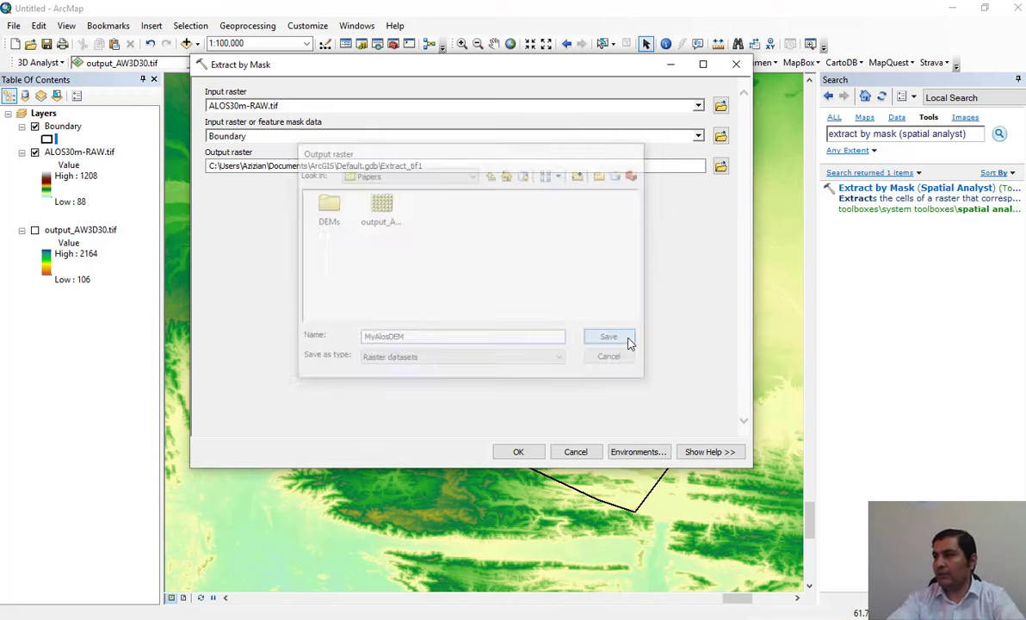
pyautogui.click(520, 452)
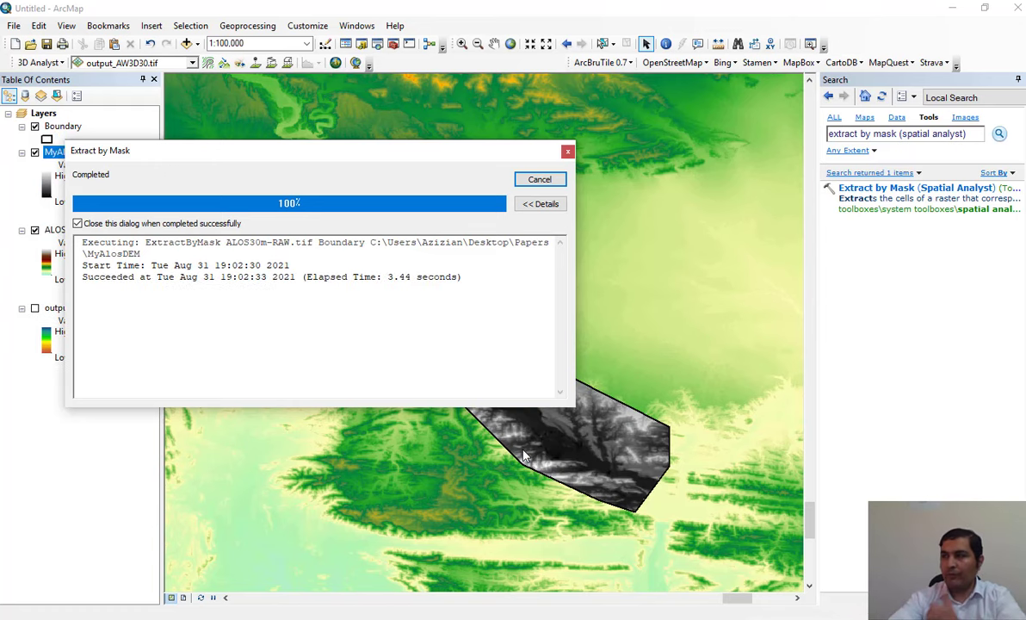
# Hide the ALOS30m-RAW.tif and Boundary layers, and collapse the legends of ALOS30m-RAW.tif and output_AW3D30.tif.
pyautogui.click(34, 230)
pyautogui.click(21, 308)
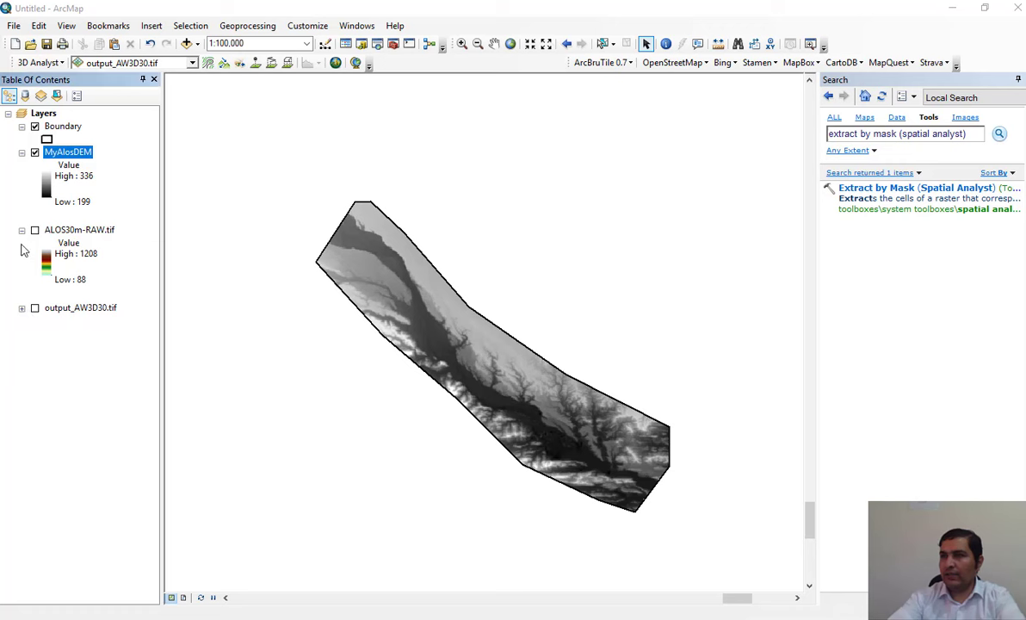
pyautogui.click(21, 230)
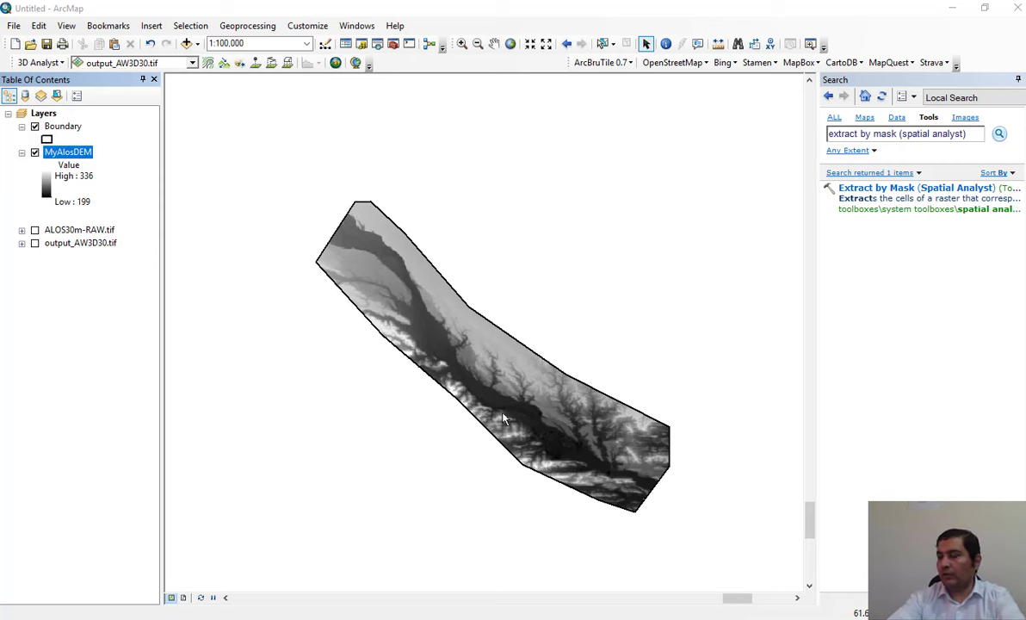
pyautogui.click(35, 126)
# Change the MyAlosDEM layer's color ramp from grayscale to the orange-yellow-green-blue ramp.
pyautogui.click(47, 176)
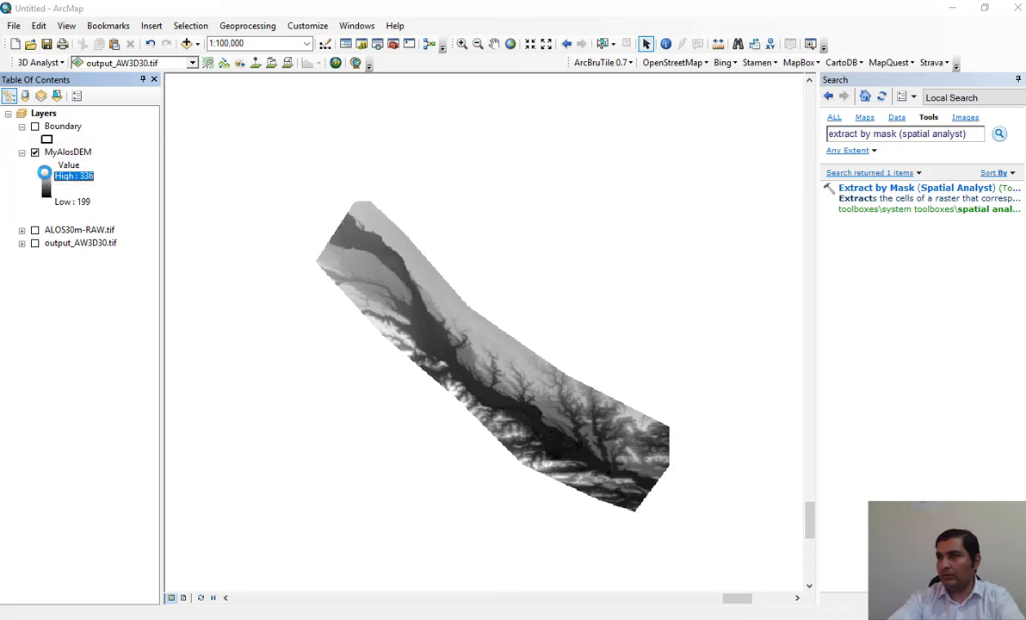
pyautogui.click(47, 182)
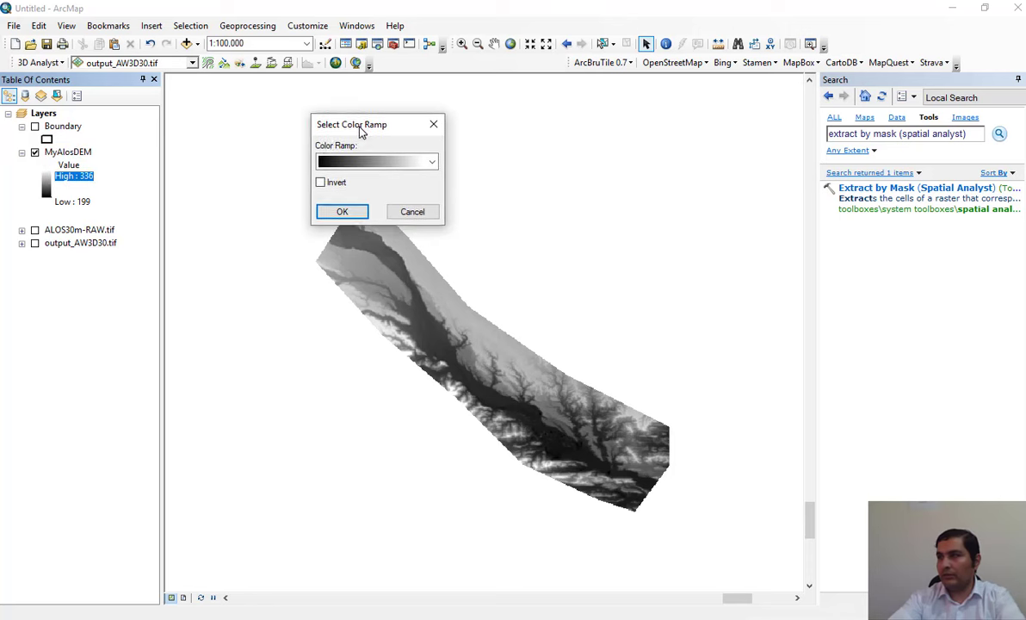
pyautogui.click(349, 179)
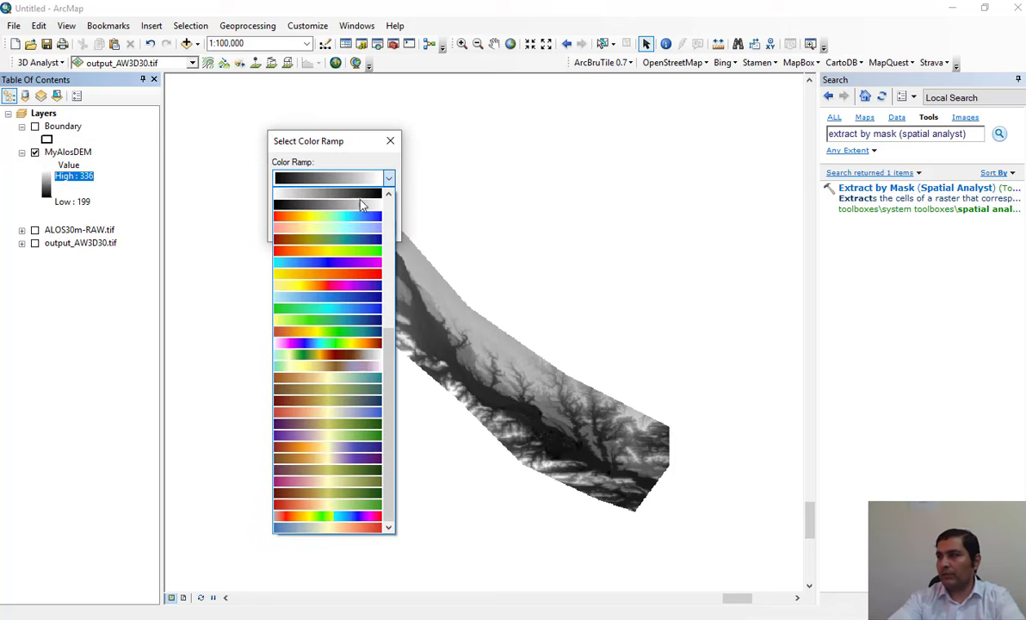
pyautogui.click(314, 333)
pyautogui.click(290, 226)
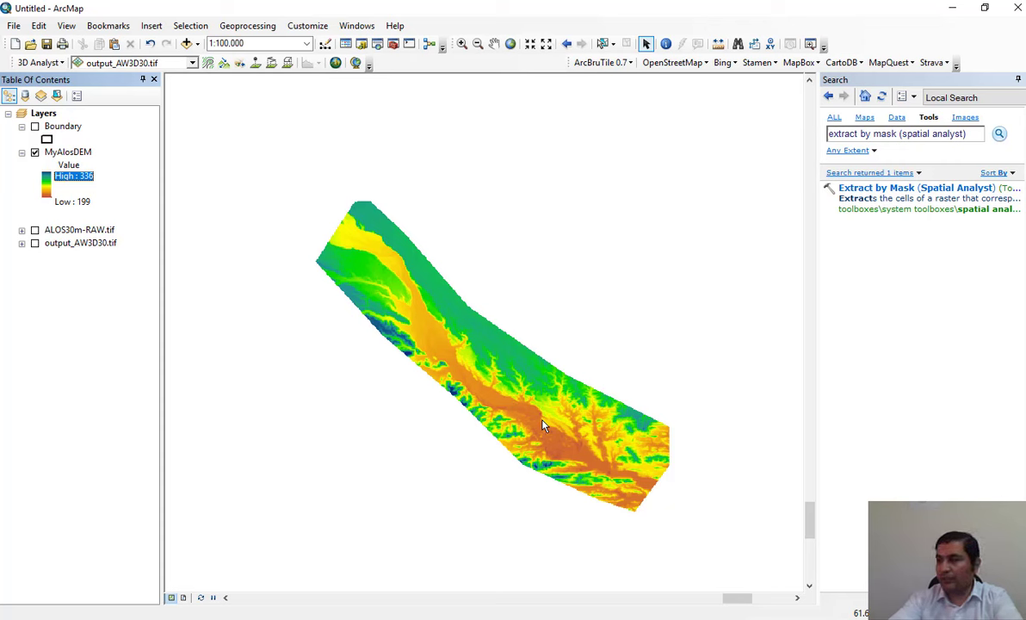
# Examine the cell size and spatial reference of MyAlosDEM in the layer's source properties.
pyautogui.rightClick(76, 151)
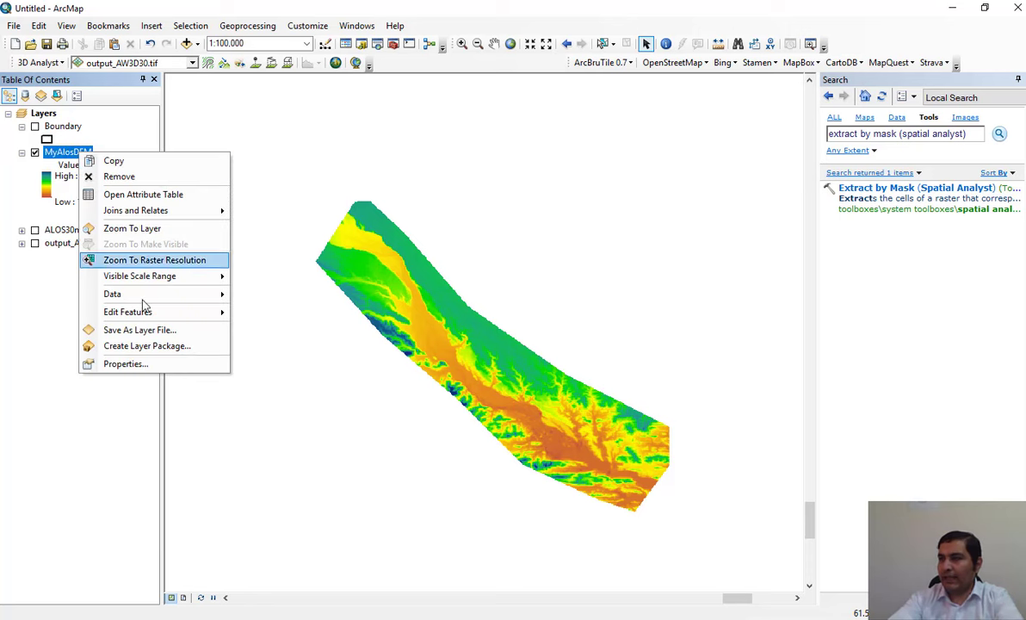
pyautogui.click(154, 363)
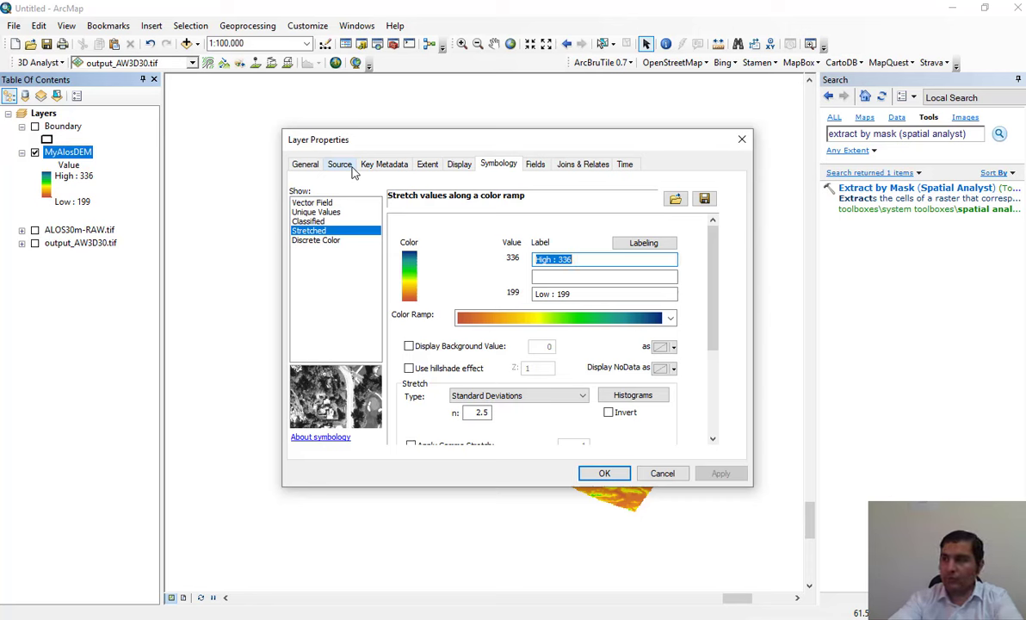
pyautogui.click(341, 166)
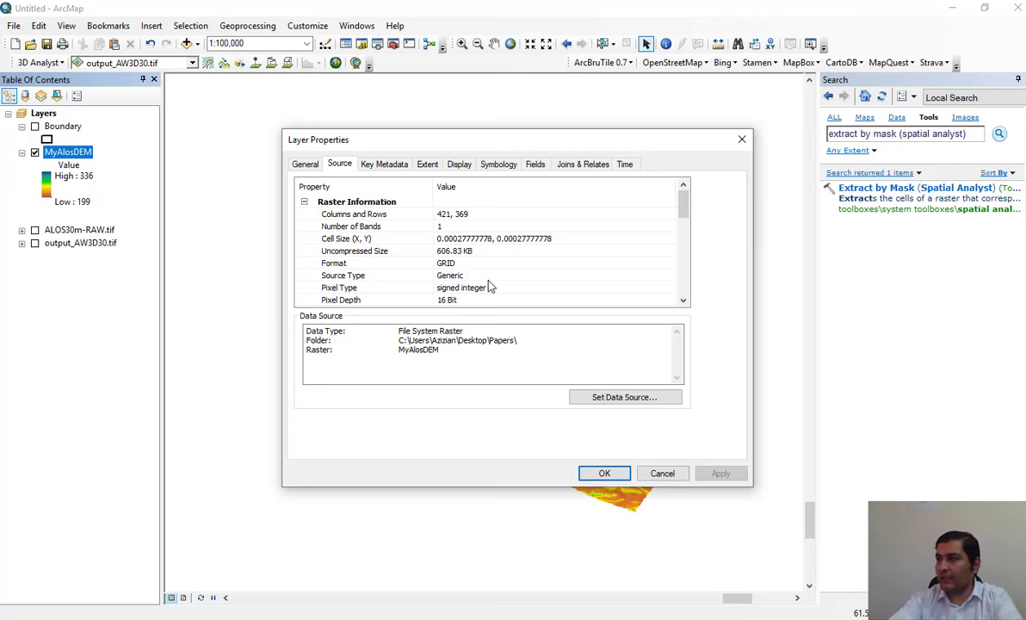
pyautogui.click(492, 262)
pyautogui.click(459, 238)
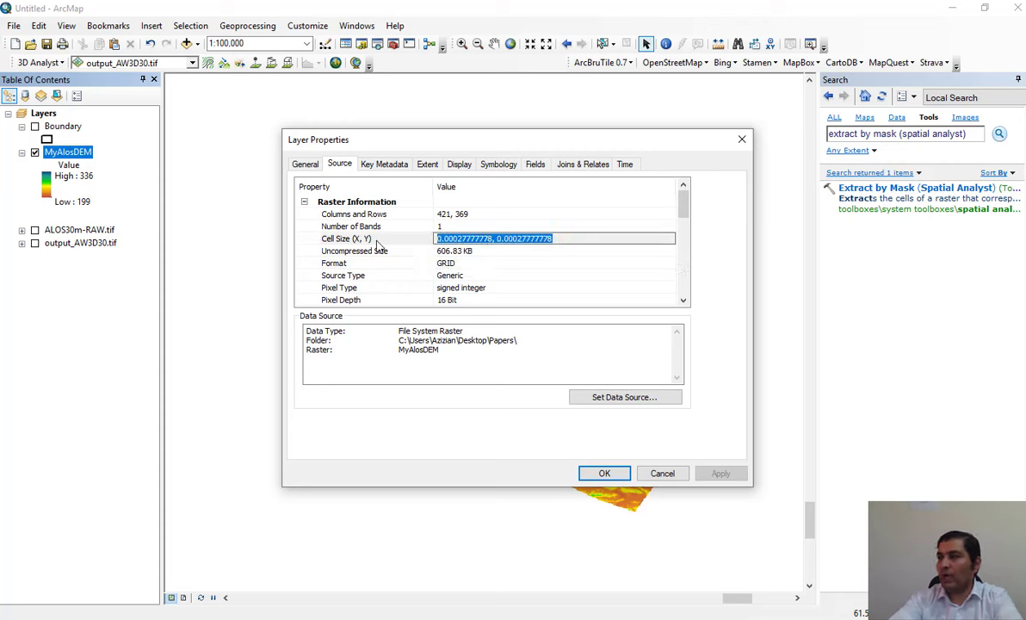
pyautogui.click(493, 239)
pyautogui.moveTo(495, 245); pyautogui.dragTo(418, 245)
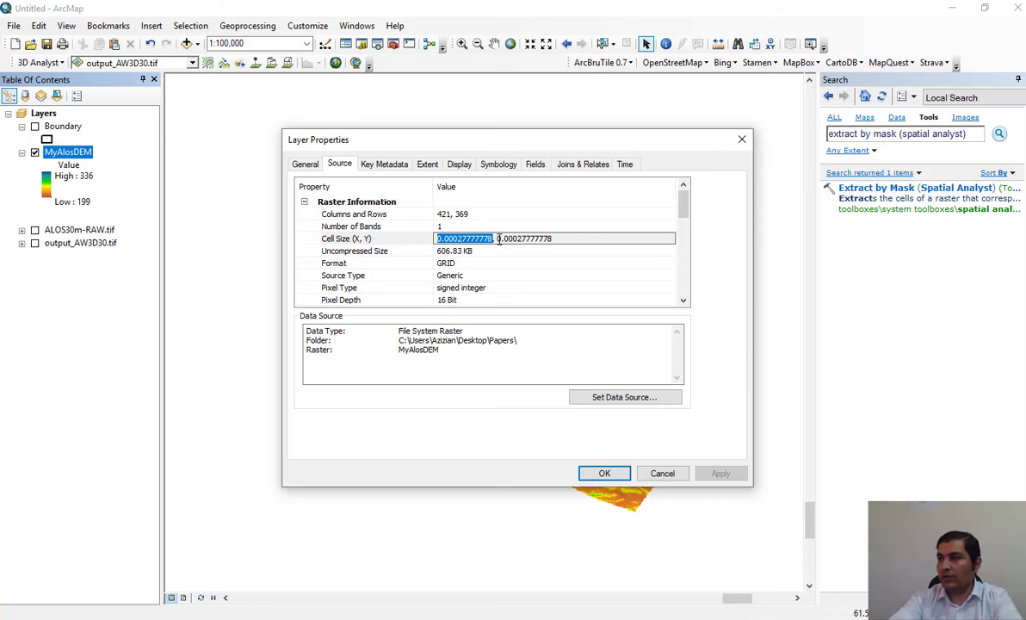
pyautogui.moveTo(498, 240); pyautogui.dragTo(555, 239)
pyautogui.scroll(-5, 508, 254)
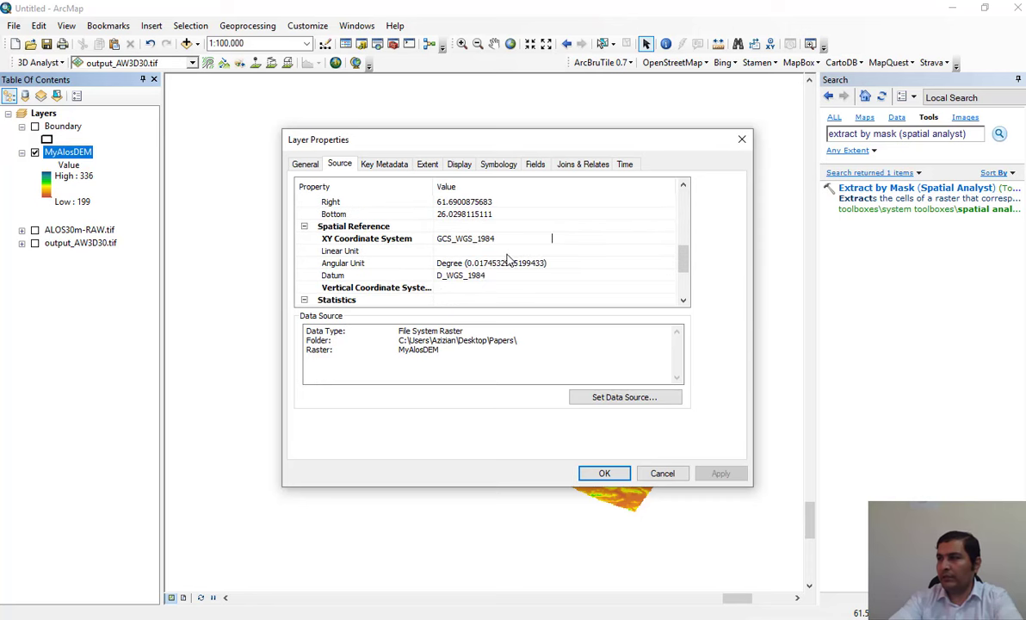
pyautogui.click(508, 263)
pyautogui.click(661, 475)
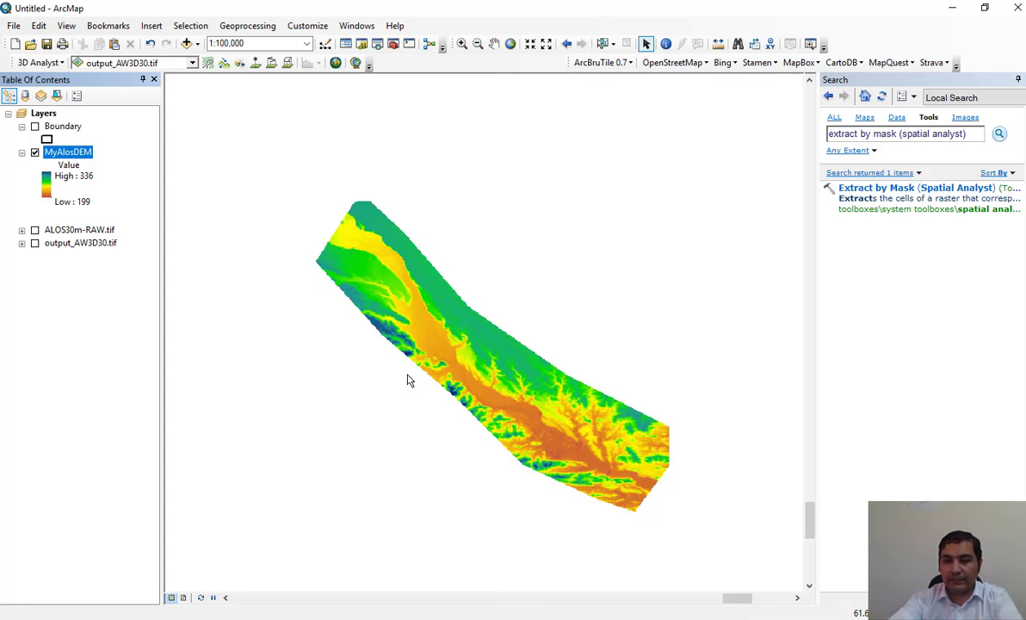
# Search the tools for "project raster (data management)" and open the Project Raster tool.
pyautogui.click(965, 134)
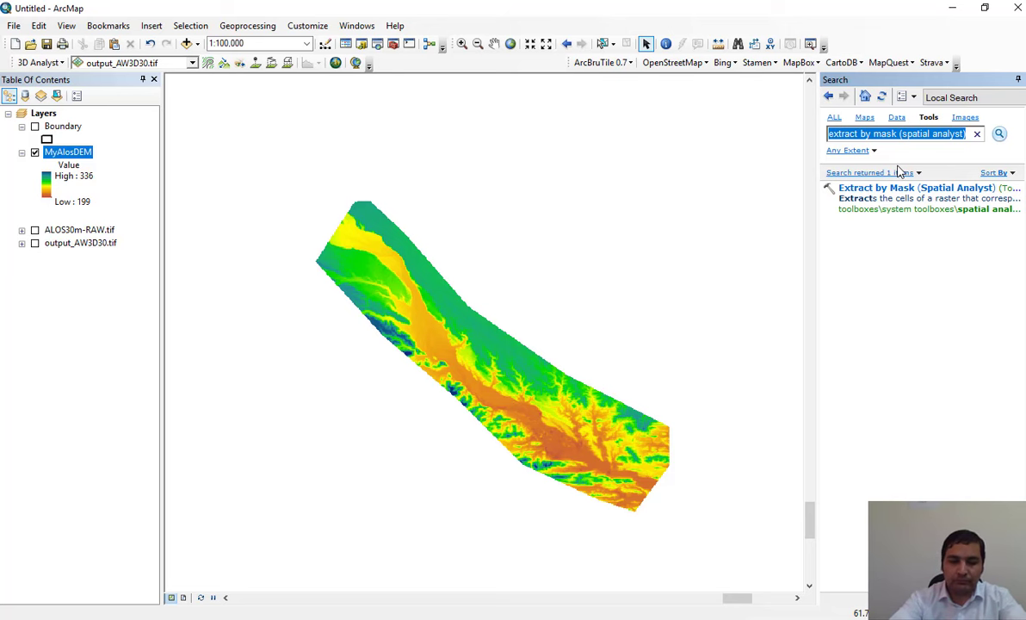
pyautogui.write('PRJ')
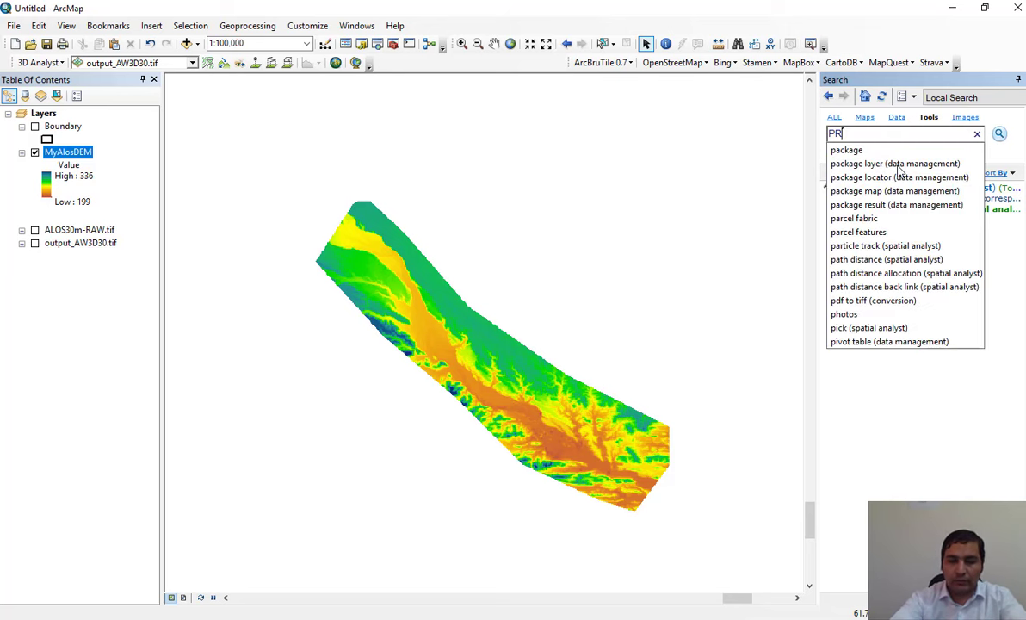
pyautogui.write('ECTIO')
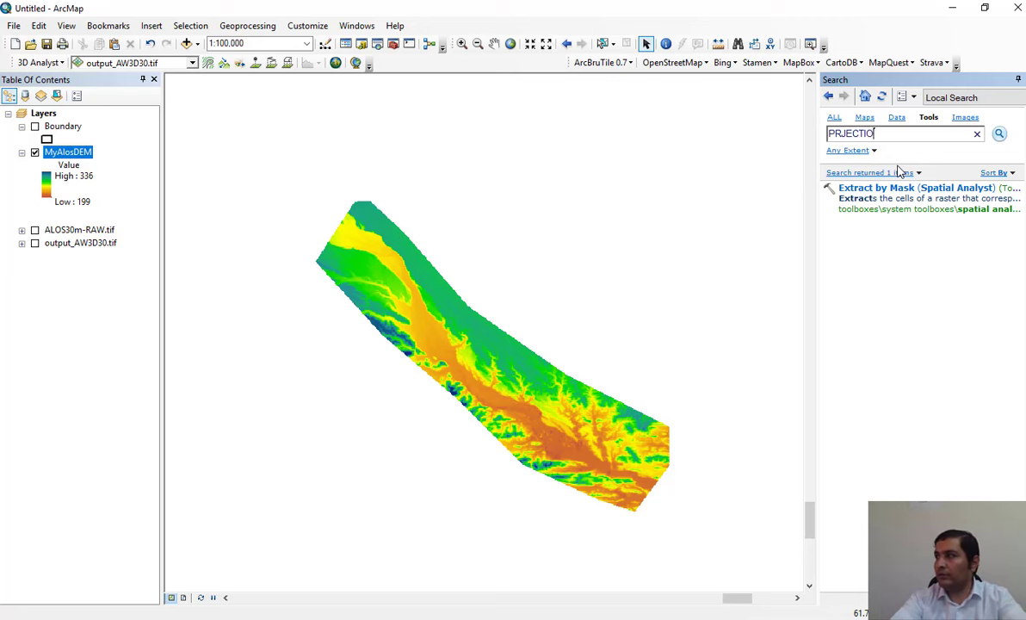
pyautogui.press('BackSpace')
pyautogui.press('BackSpace')
pyautogui.press('BackSpace')
pyautogui.press('BackSpace')
pyautogui.press('BackSpace')
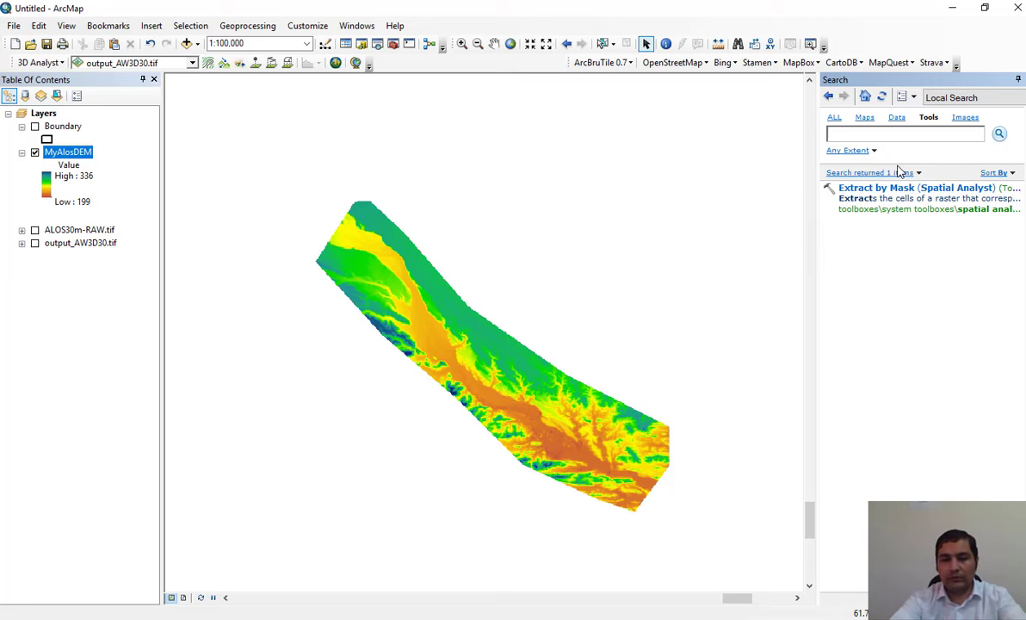
pyautogui.write('projectio')
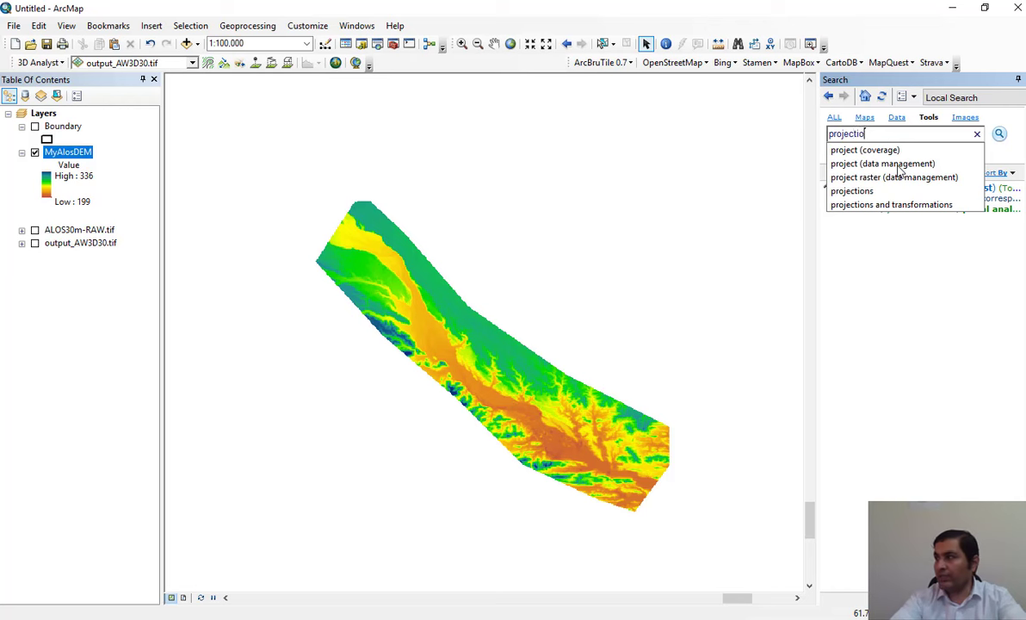
pyautogui.write('n')
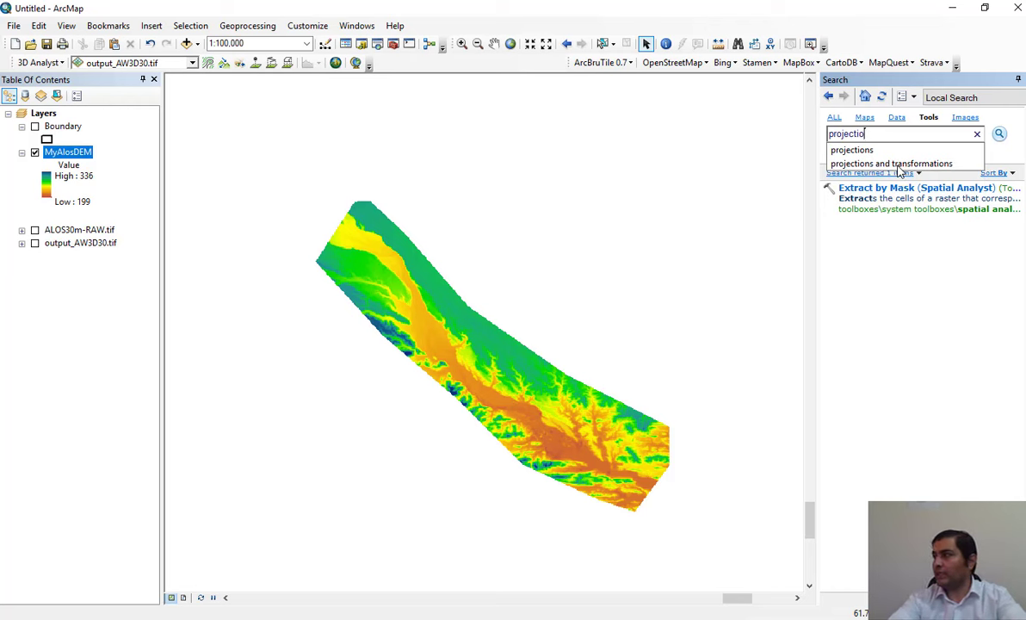
pyautogui.press('BackSpace')
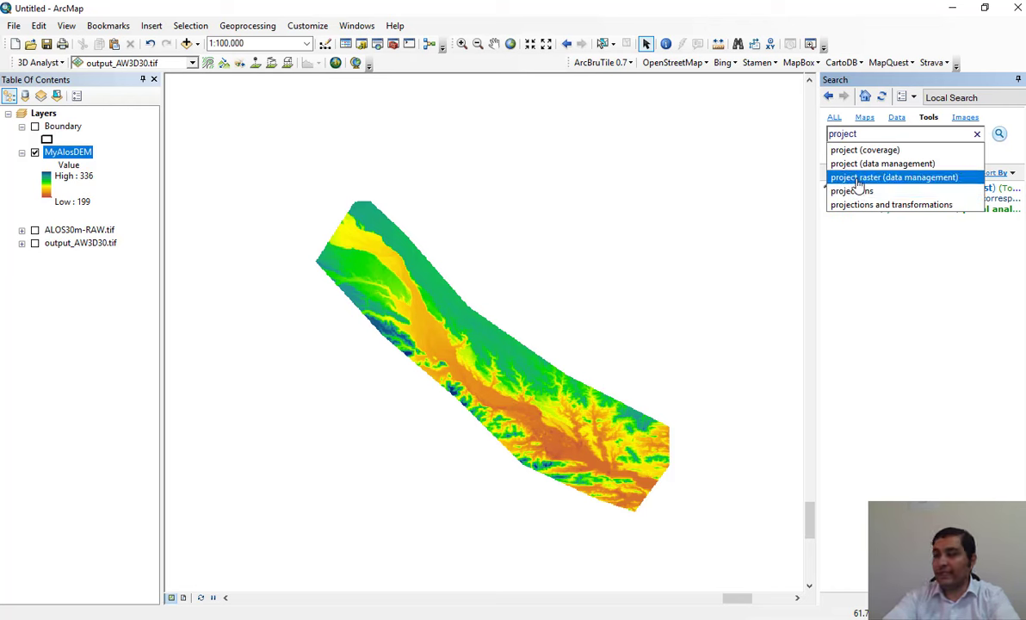
pyautogui.click(908, 183)
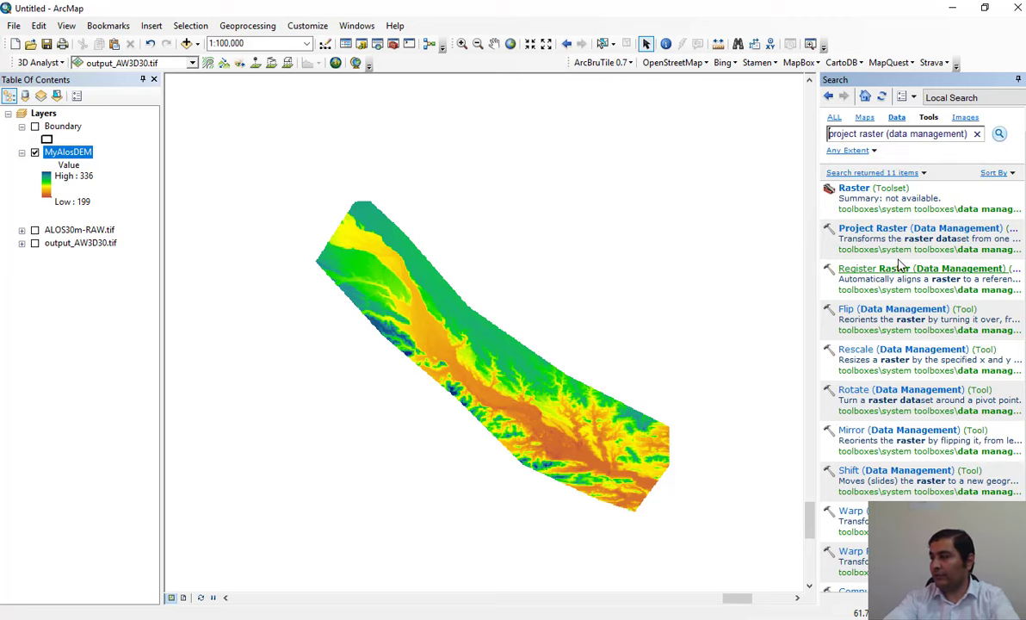
pyautogui.click(879, 231)
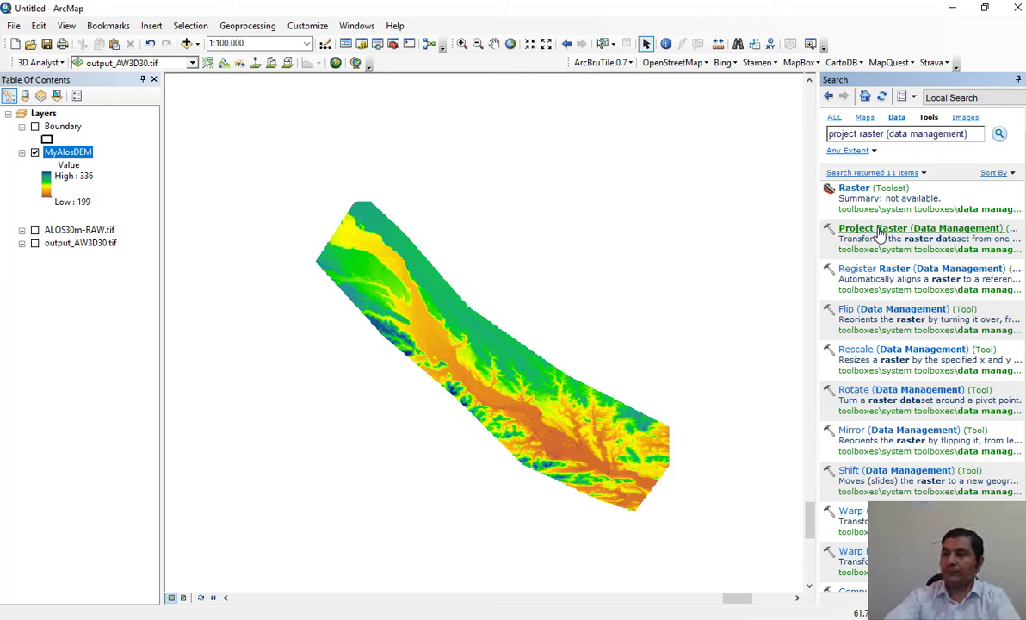
pyautogui.click(878, 231)
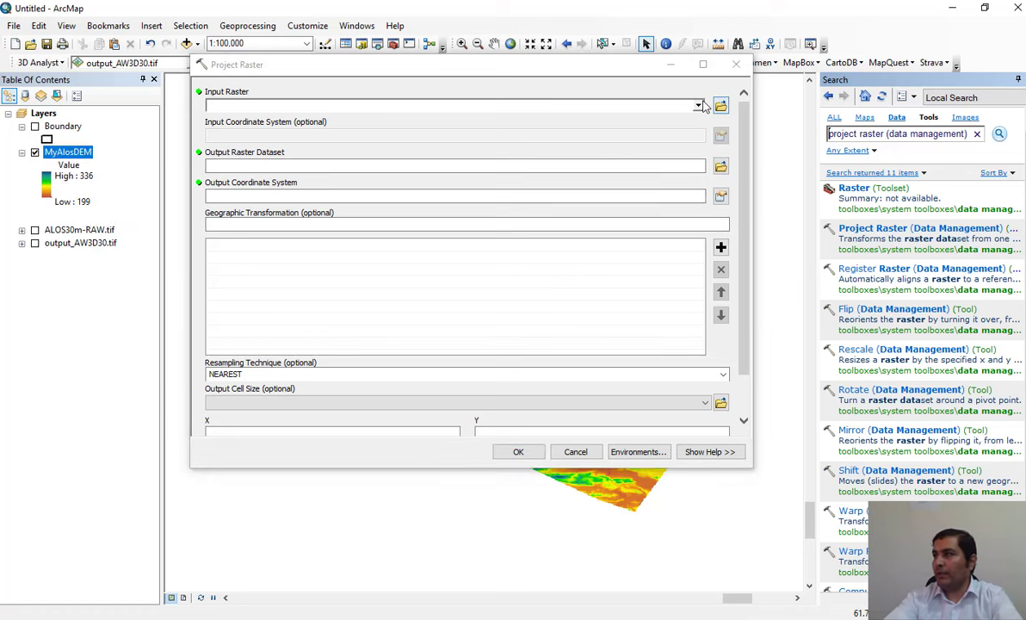
# Set MyAlosDEM as the input raster and save the output raster dataset as MyALOS_UTM in the Papers folder.
pyautogui.click(699, 105)
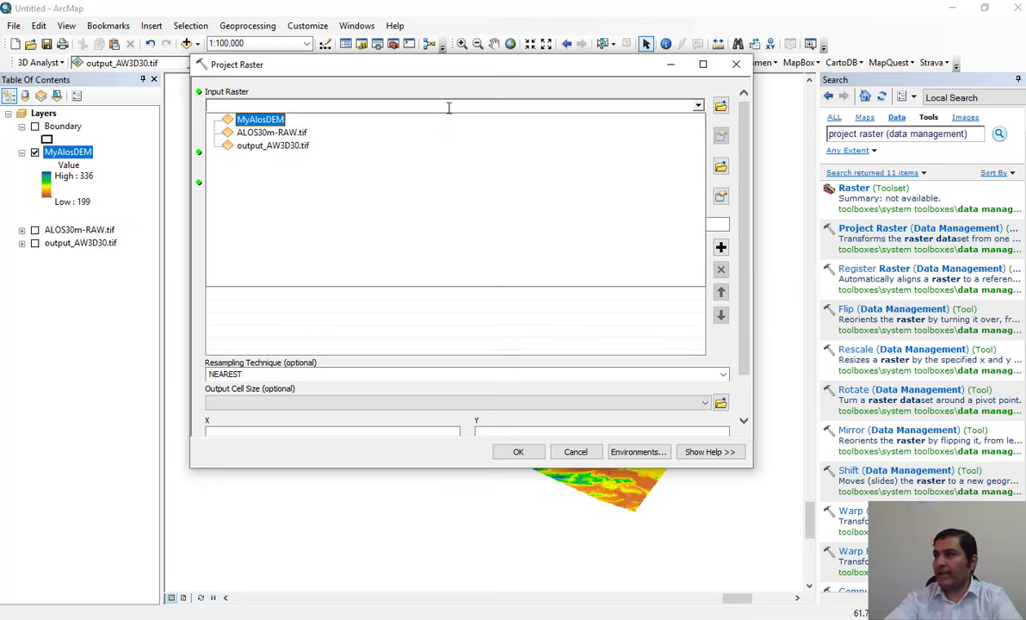
pyautogui.click(259, 122)
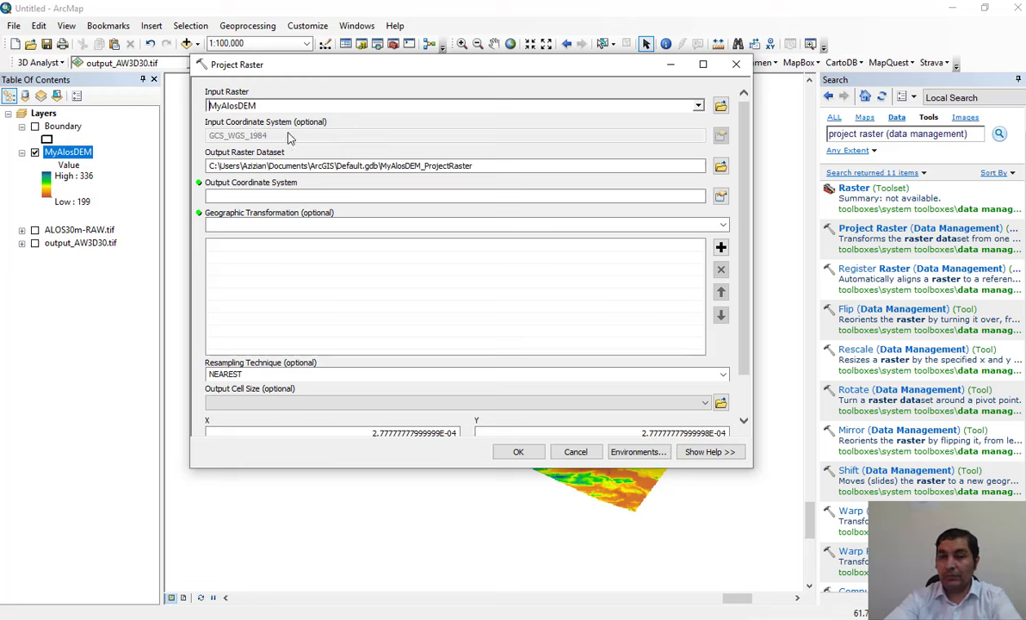
pyautogui.click(718, 166)
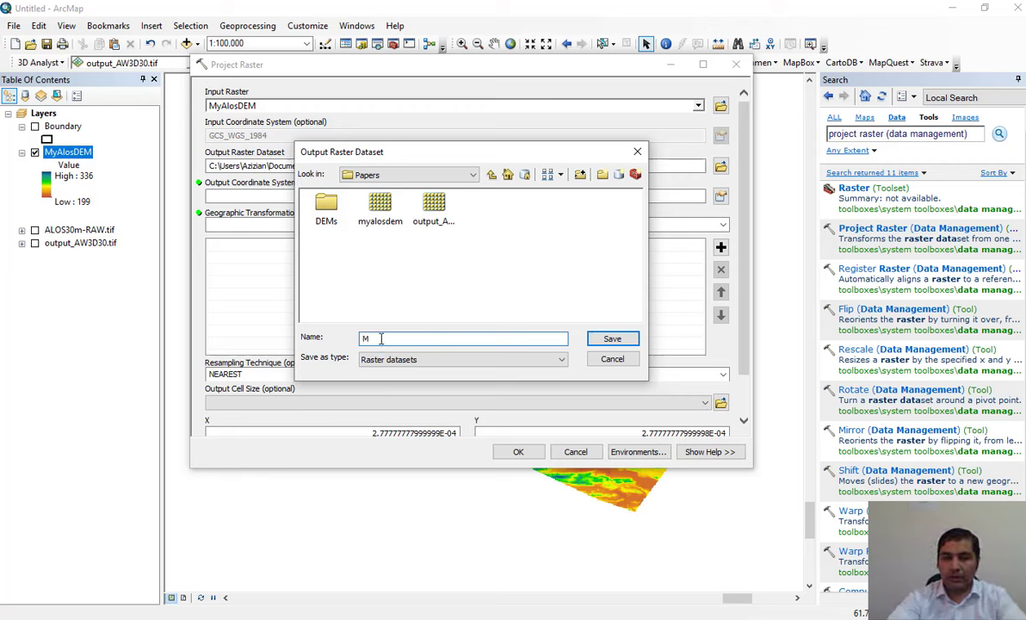
pyautogui.write('MyALOS')
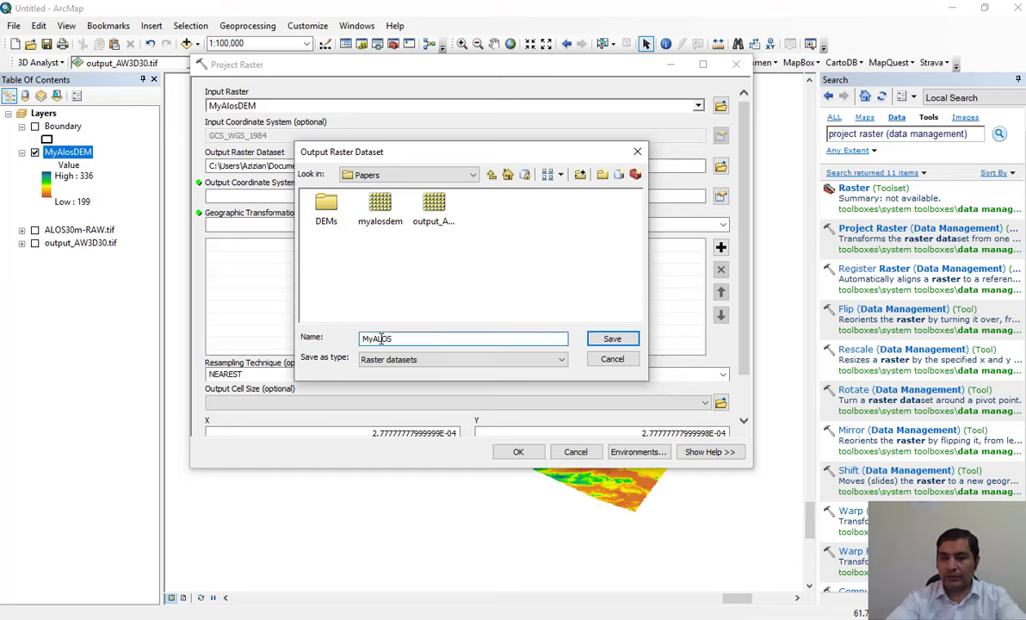
pyautogui.write('_UTM')
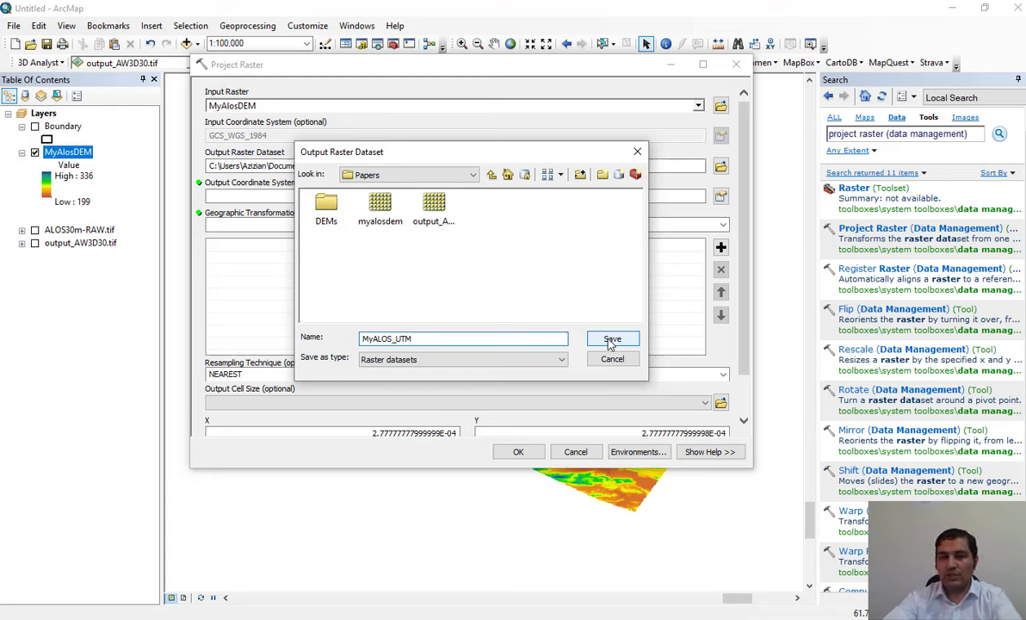
pyautogui.click(611, 340)
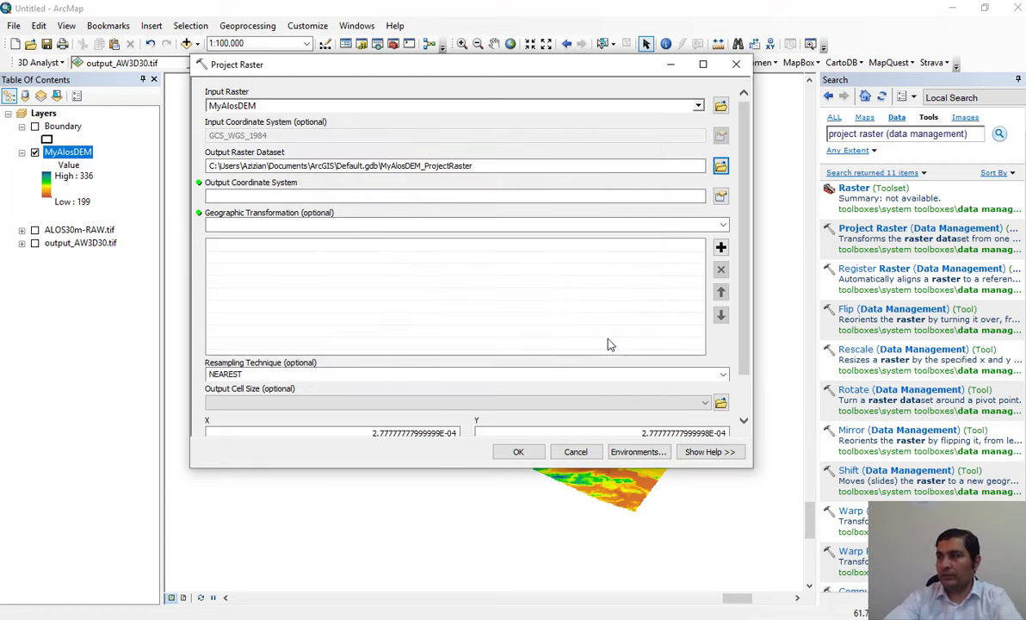
# Open the output coordinate system choices and expand the WGS 1984 group under the projected UTM systems.
pyautogui.click(230, 197)
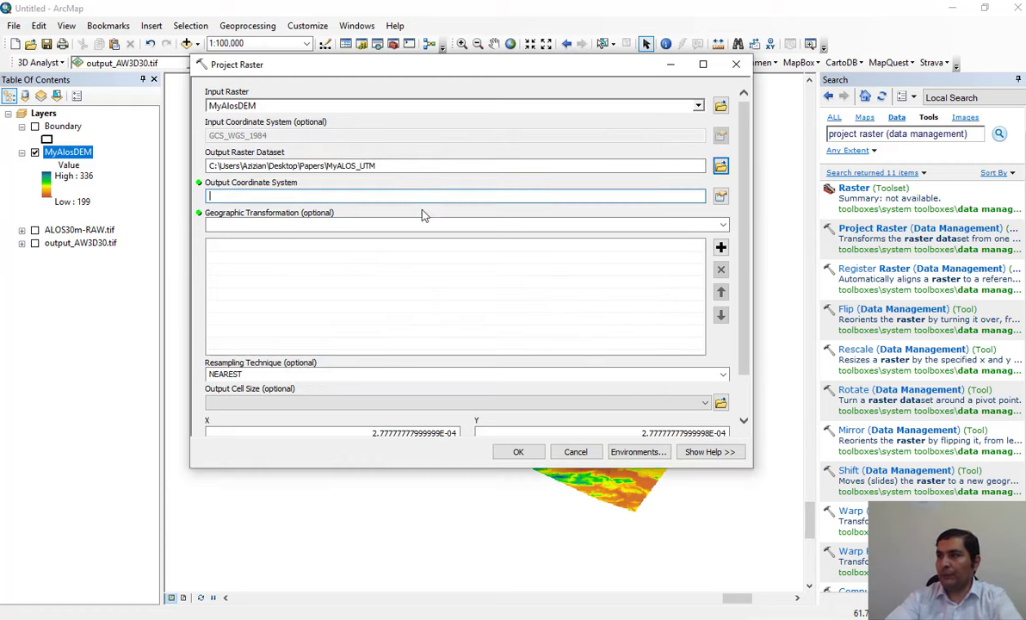
pyautogui.click(720, 198)
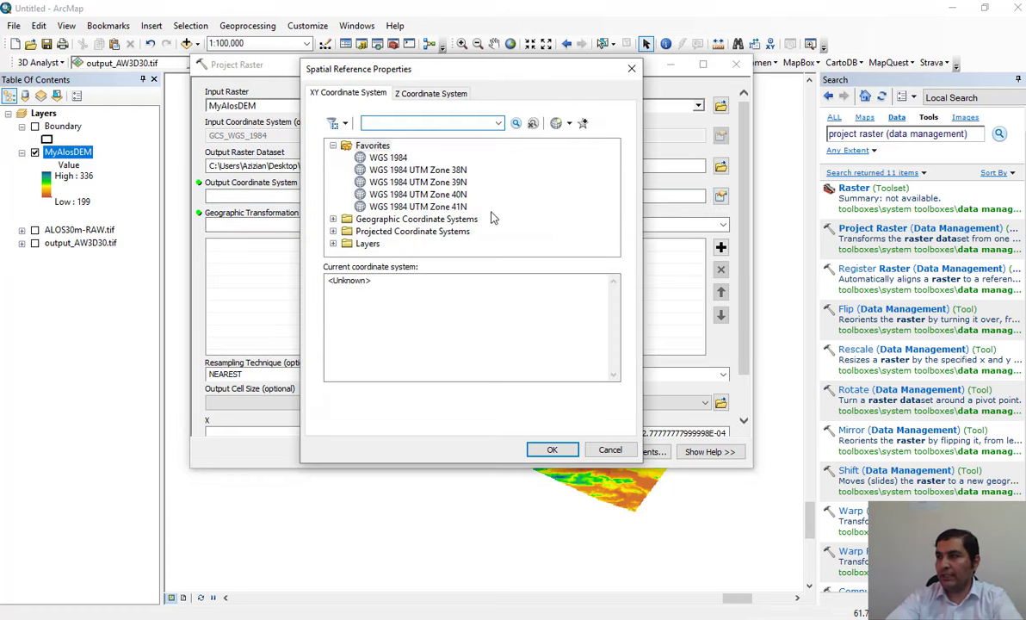
pyautogui.click(361, 219)
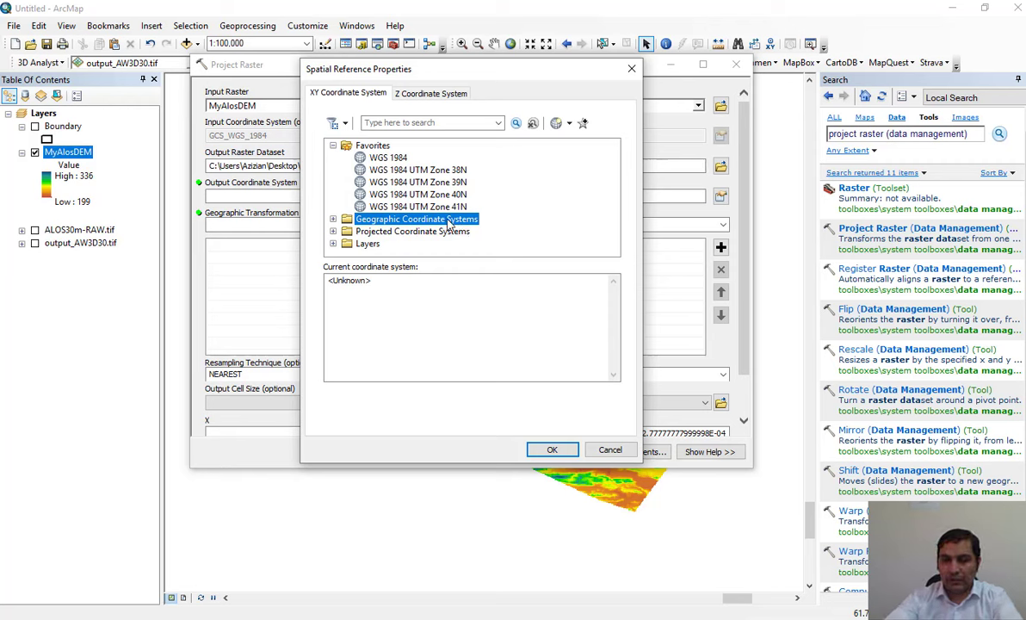
pyautogui.click(358, 231)
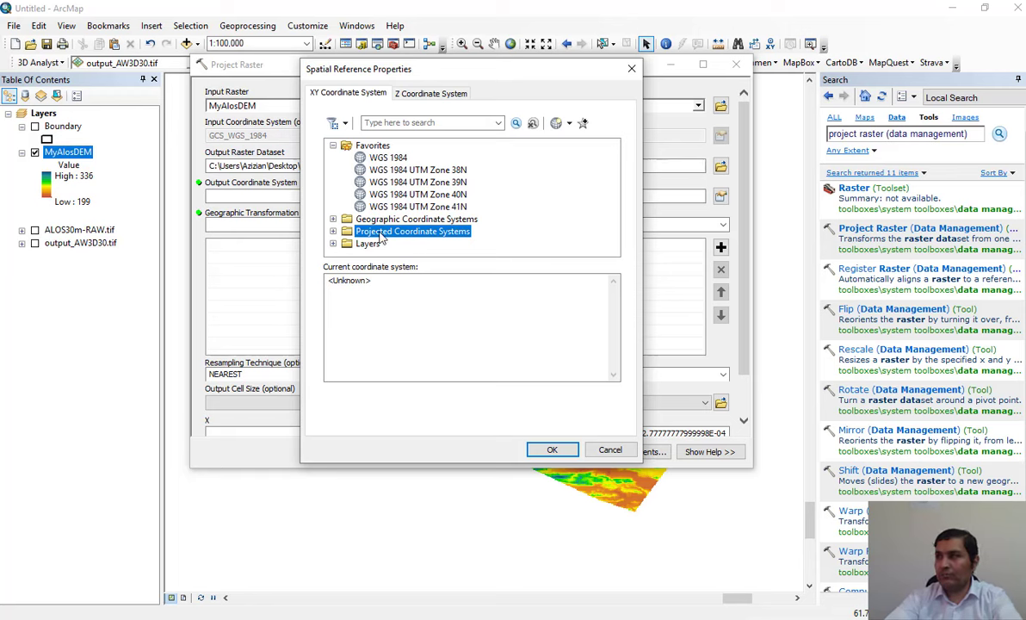
pyautogui.click(333, 231)
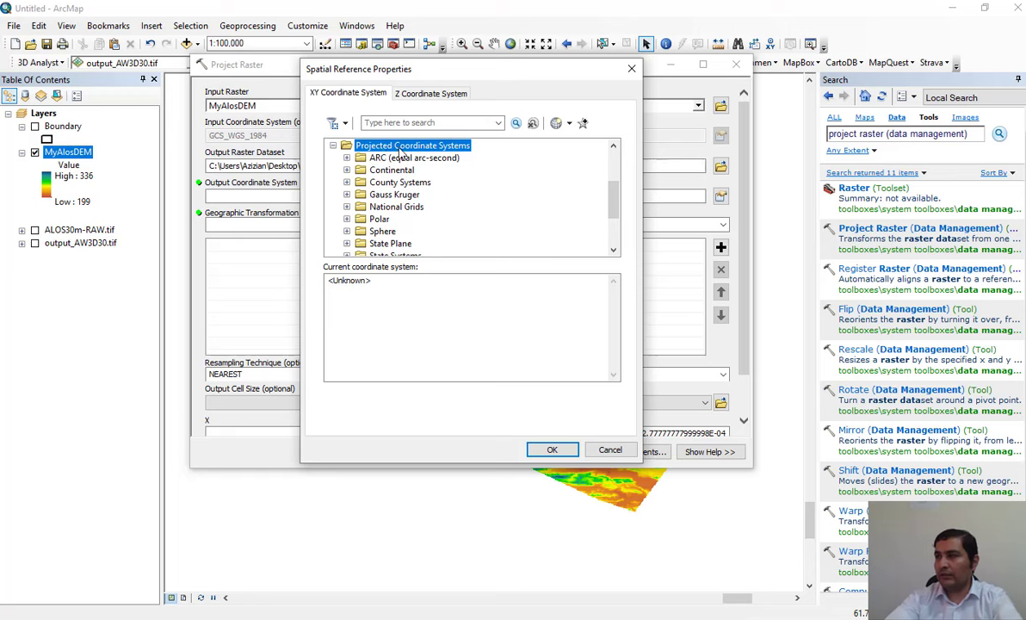
pyautogui.scroll(-2, 387, 155)
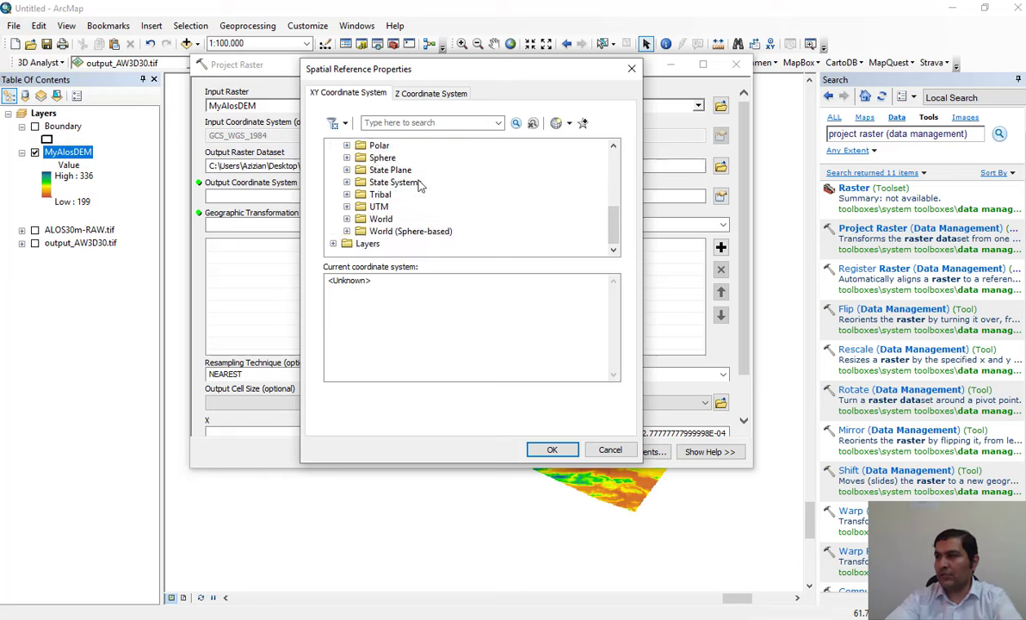
pyautogui.click(348, 206)
pyautogui.scroll(-1, 413, 220)
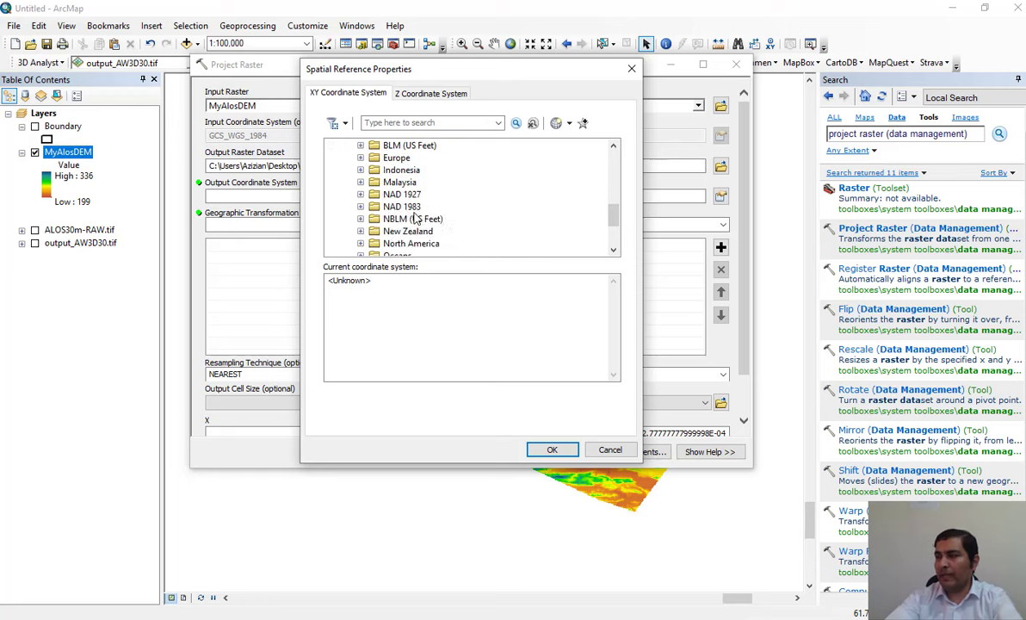
pyautogui.scroll(-2, 430, 225)
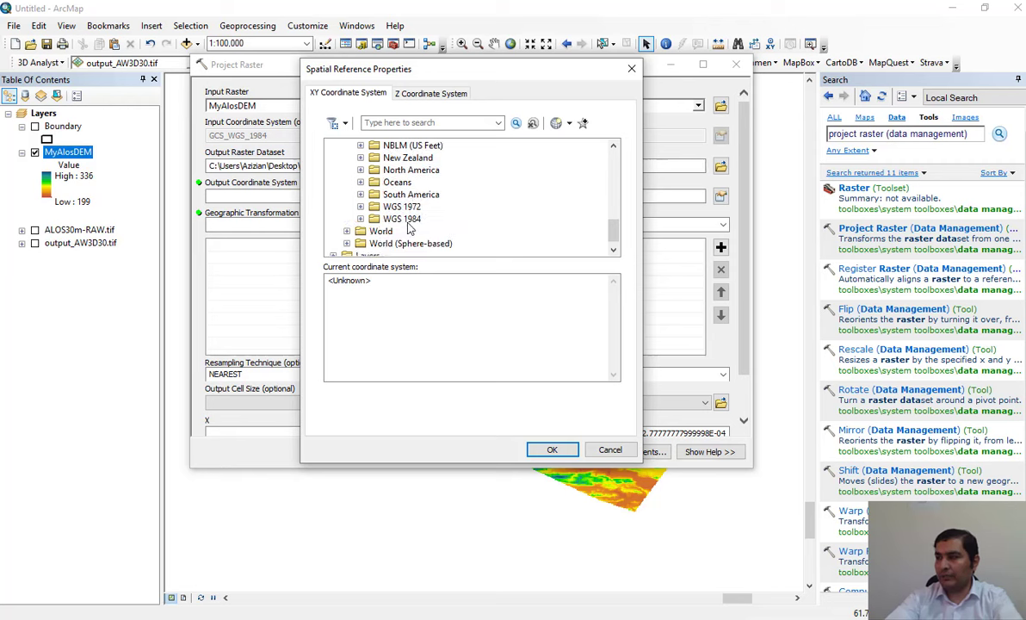
pyautogui.doubleClick(410, 220)
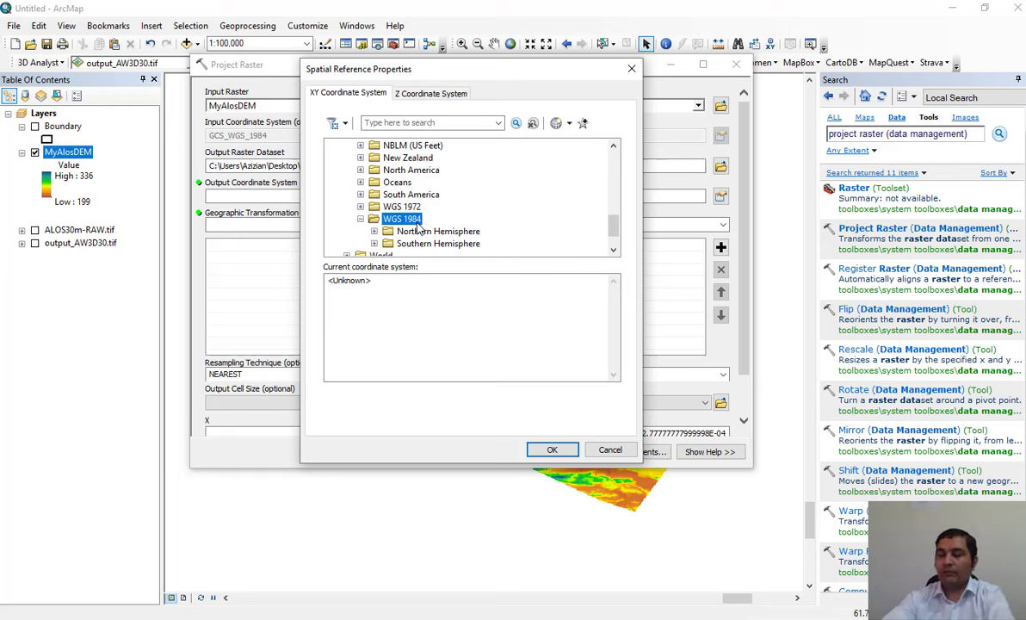
# Set the output coordinate system to WGS 1984 UTM Zone 39N from the Northern Hemisphere group.
pyautogui.scroll(-1, 419, 227)
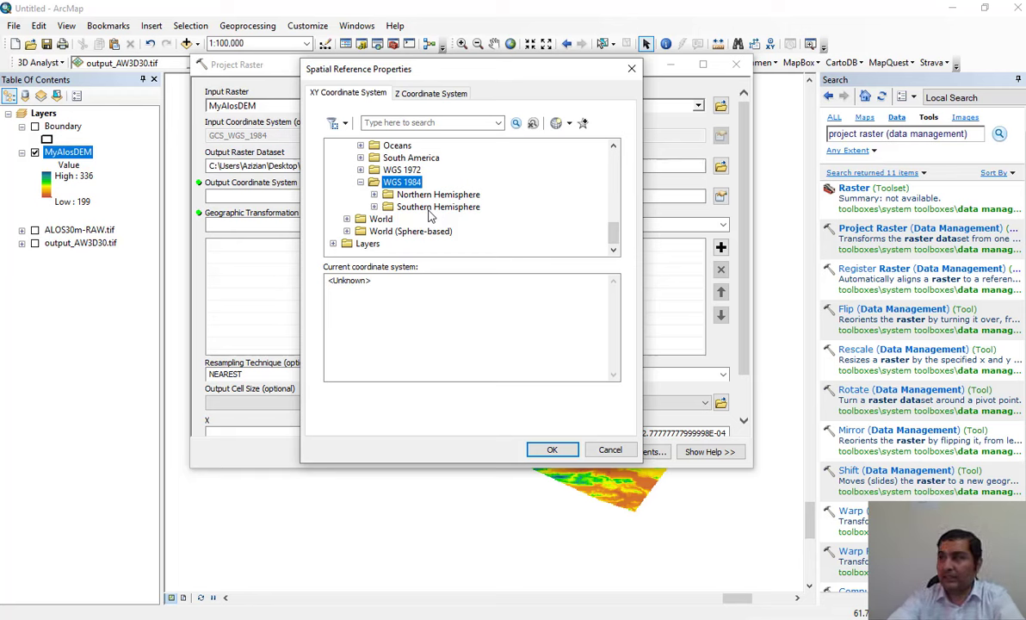
pyautogui.doubleClick(435, 195)
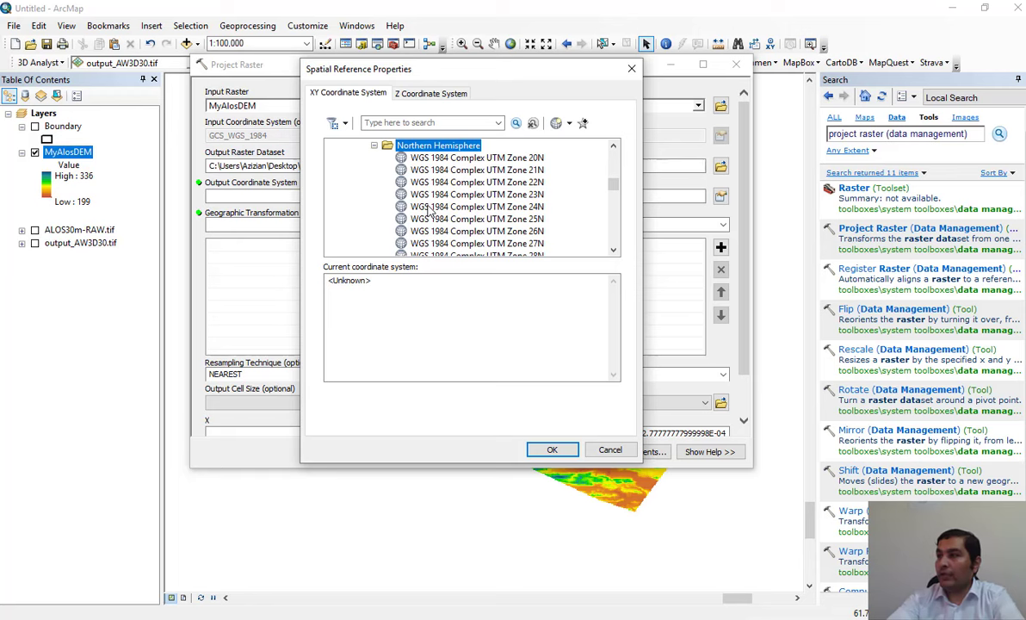
pyautogui.scroll(-3, 431, 210)
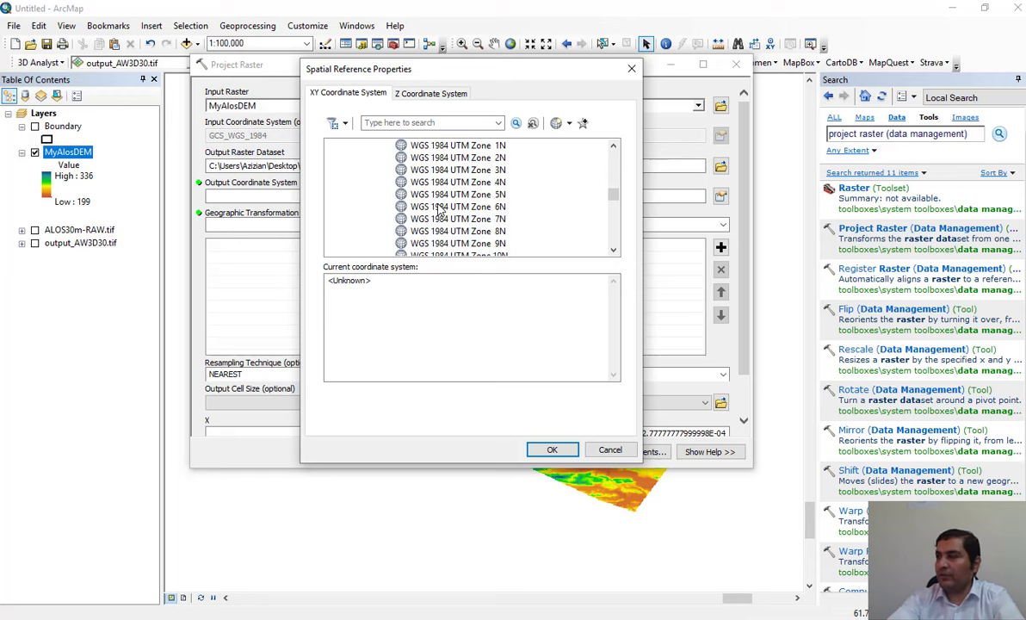
pyautogui.scroll(-3, 446, 191)
pyautogui.scroll(-6, 446, 191)
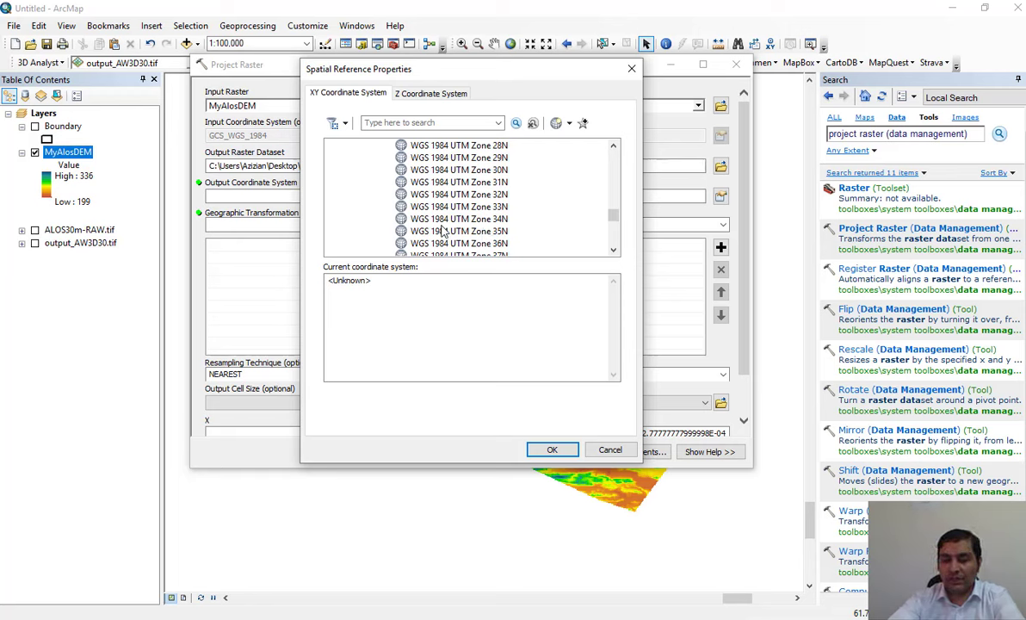
pyautogui.scroll(-1, 456, 228)
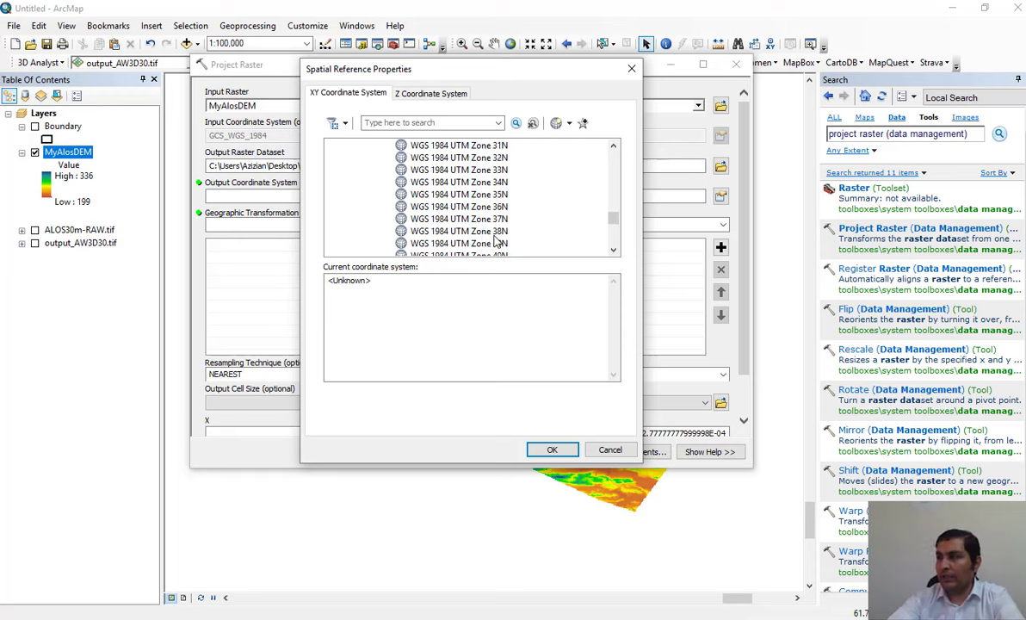
pyautogui.click(507, 245)
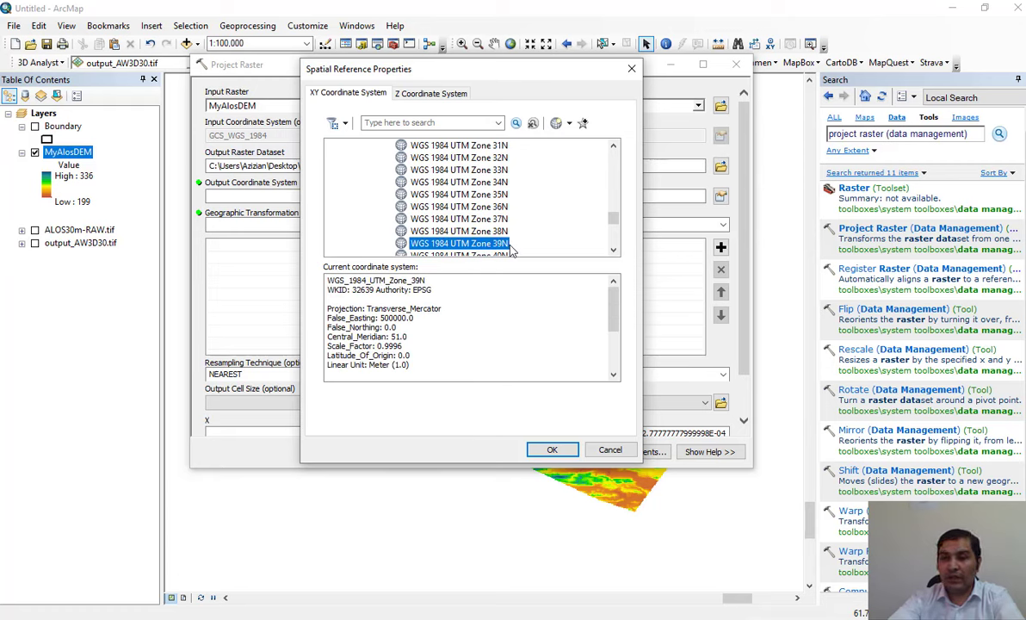
pyautogui.click(550, 450)
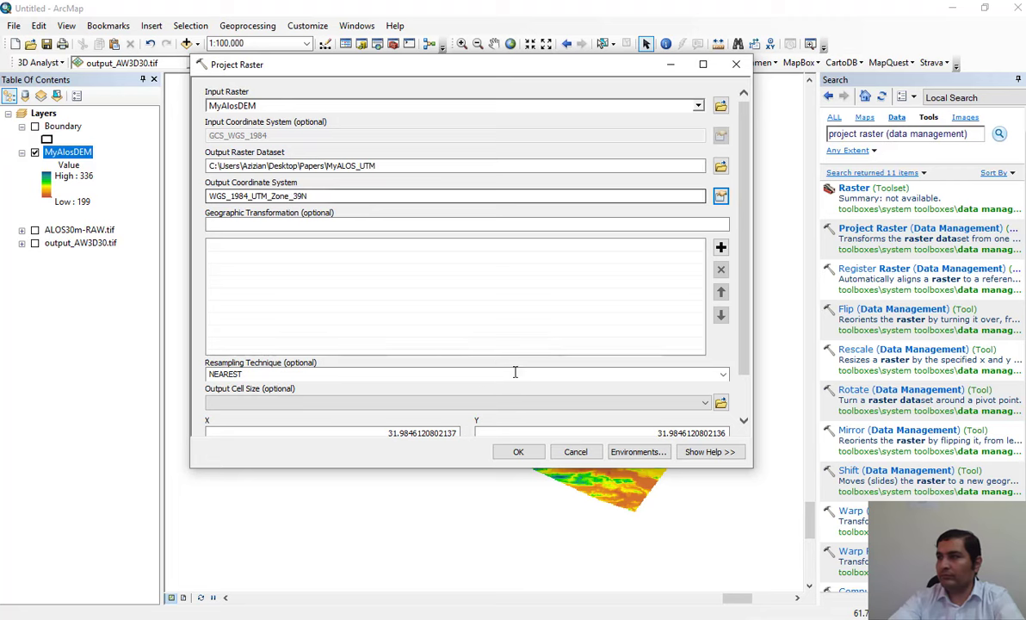
# Review the output cell size and run Project Raster with the default cell size and NEAREST resampling.
pyautogui.scroll(-1, 387, 379)
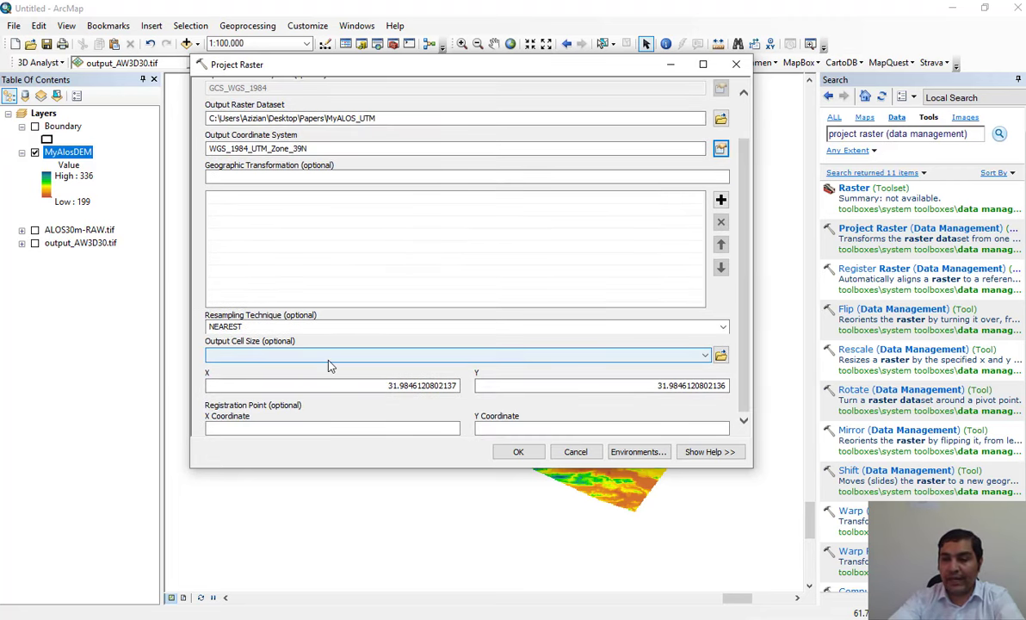
pyautogui.moveTo(379, 385); pyautogui.dragTo(458, 387)
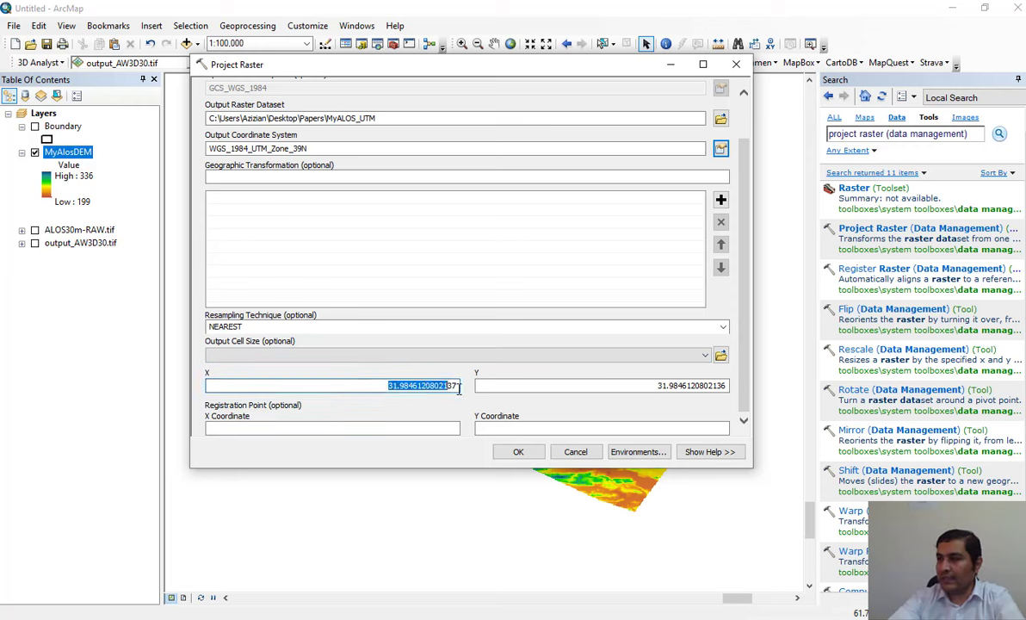
pyautogui.click(377, 387)
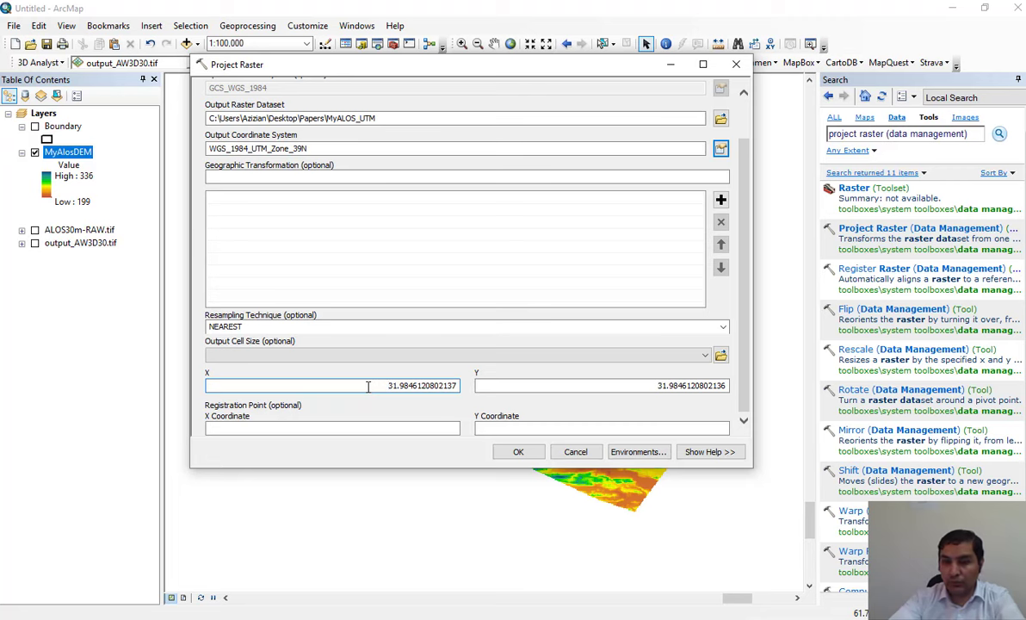
pyautogui.click(517, 454)
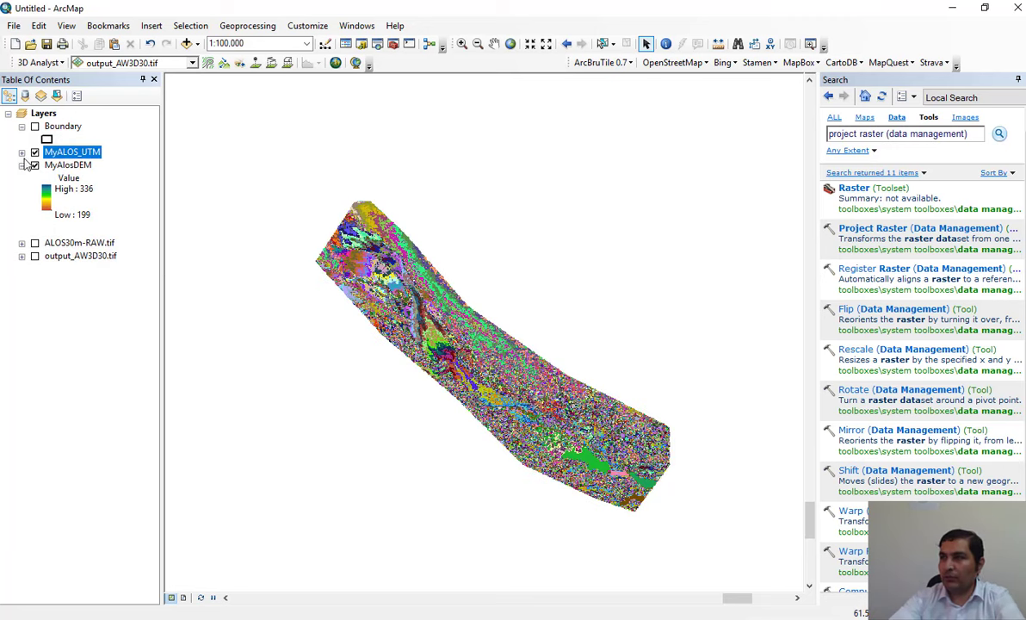
# Symbolize the MyALOS_UTM layer as Stretched with the orange-yellow-green-blue color ramp.
pyautogui.doubleClick(74, 153)
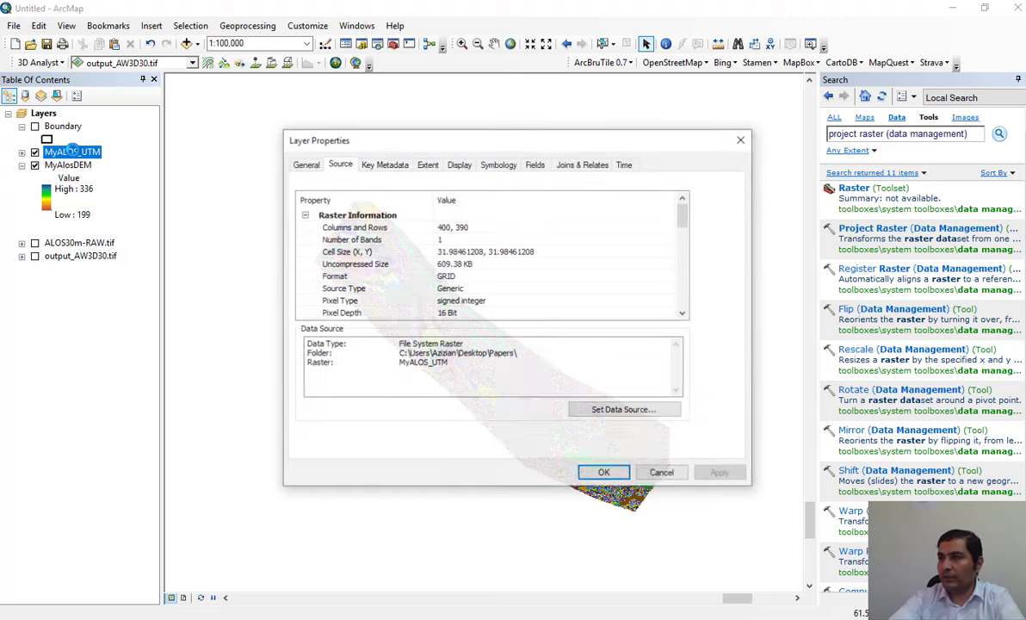
pyautogui.click(496, 164)
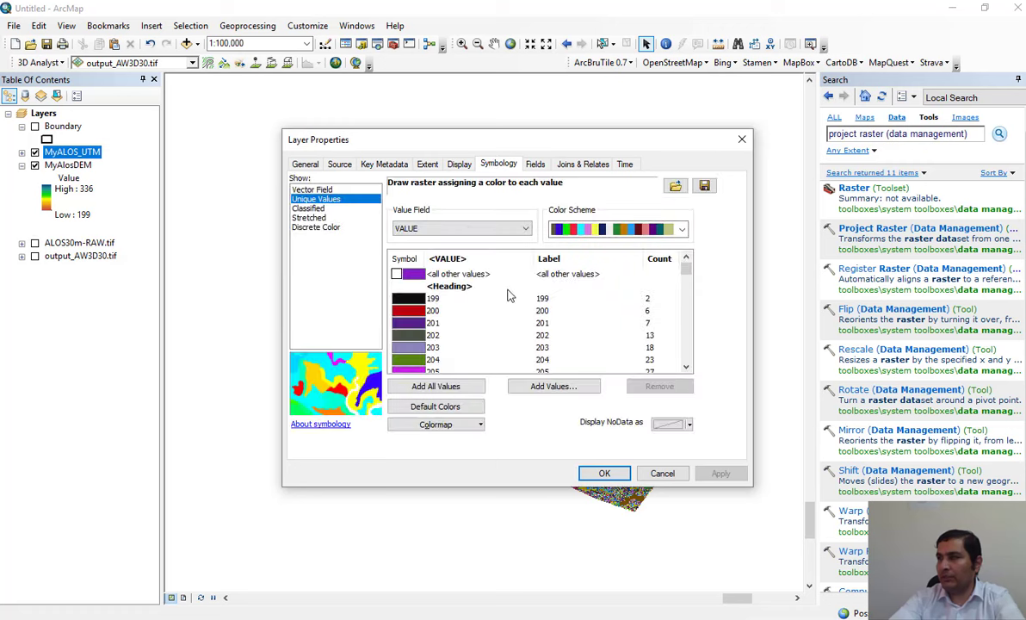
pyautogui.click(308, 218)
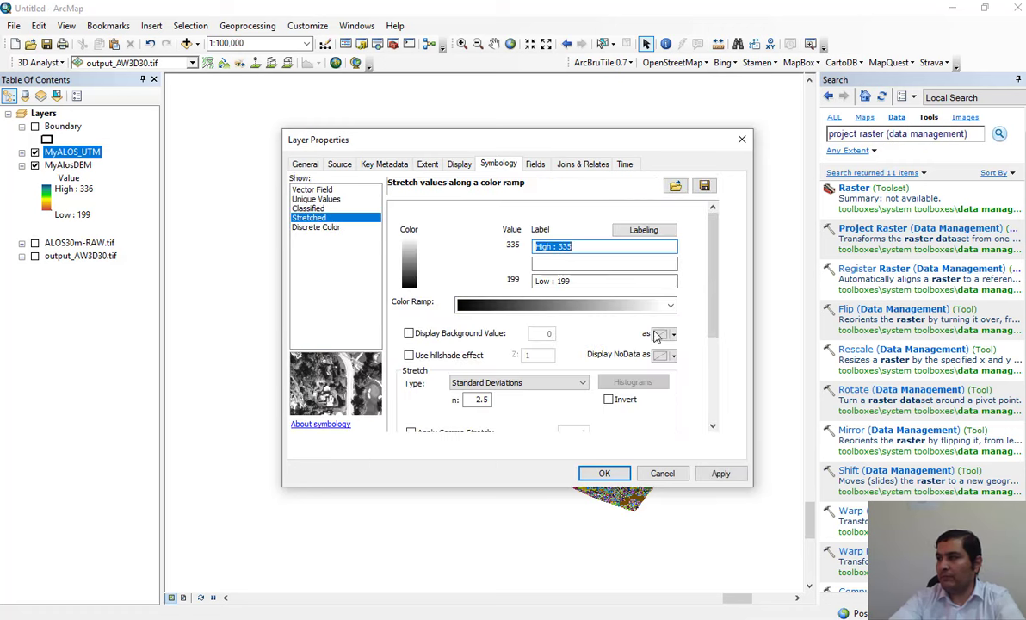
pyautogui.click(670, 305)
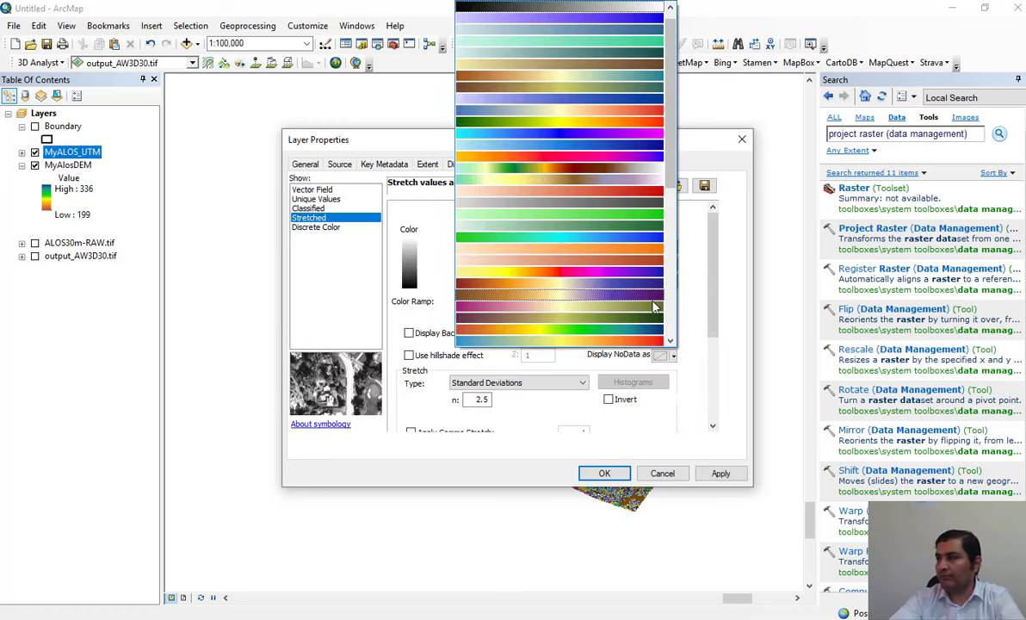
pyautogui.click(531, 331)
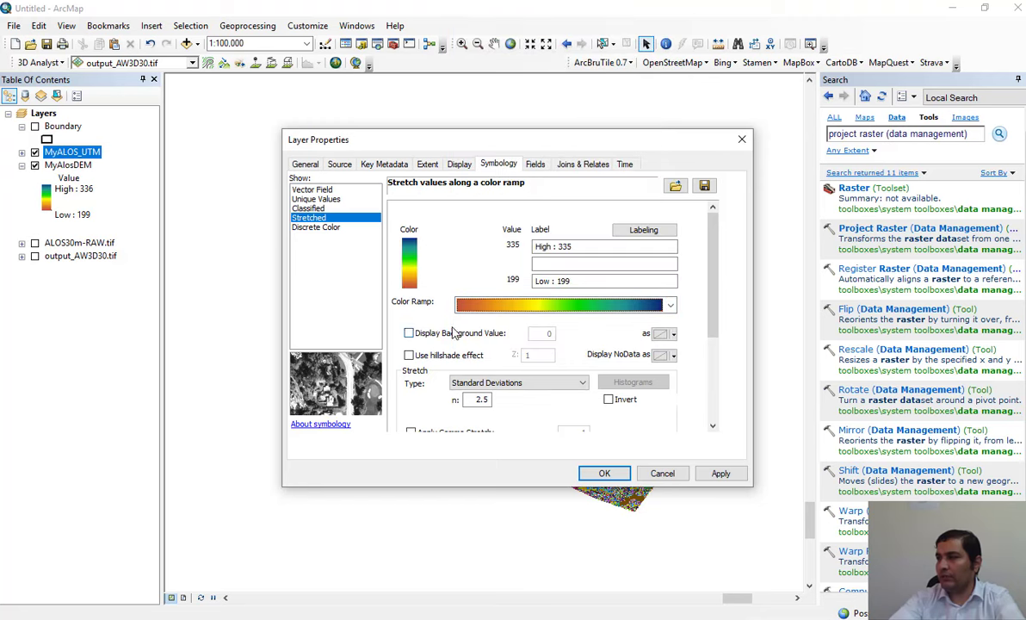
pyautogui.click(718, 473)
pyautogui.click(604, 473)
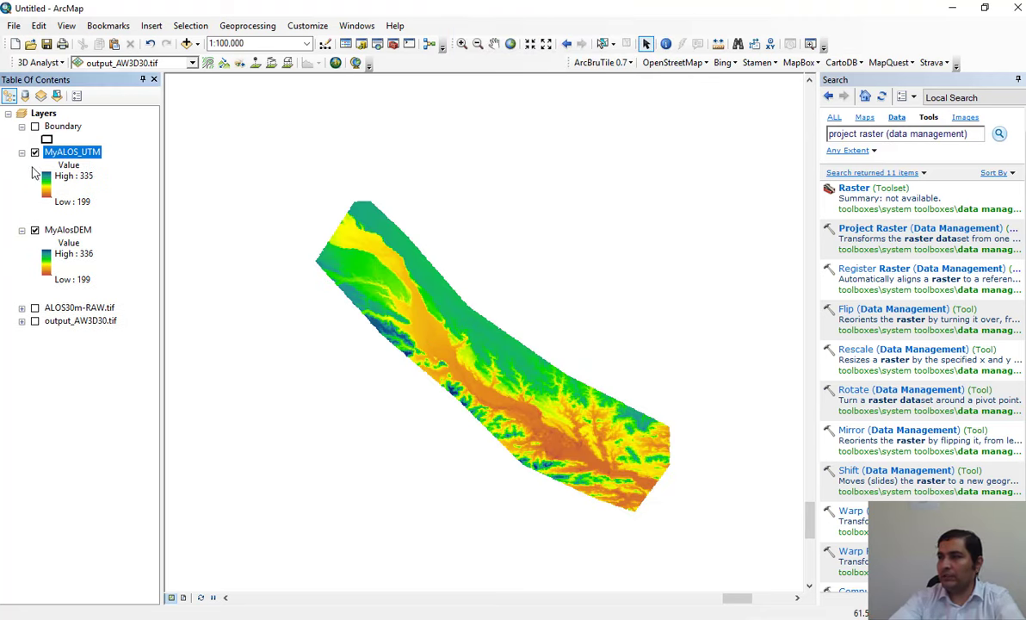
# Examine the cell size, XY coordinate system and linear unit of MyALOS_UTM in the layer's source properties.
pyautogui.rightClick(68, 155)
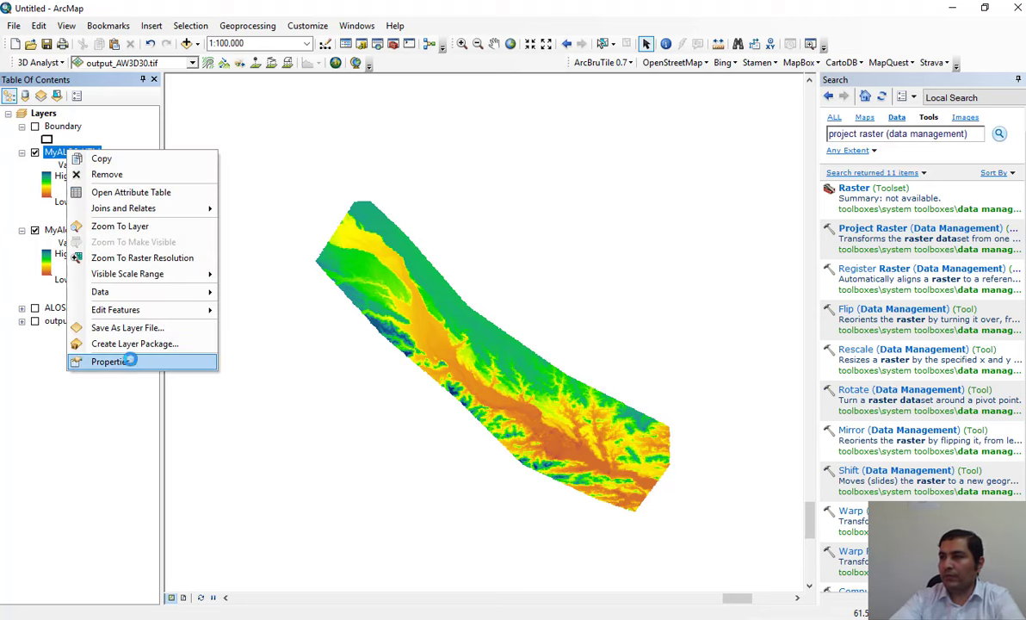
pyautogui.click(112, 361)
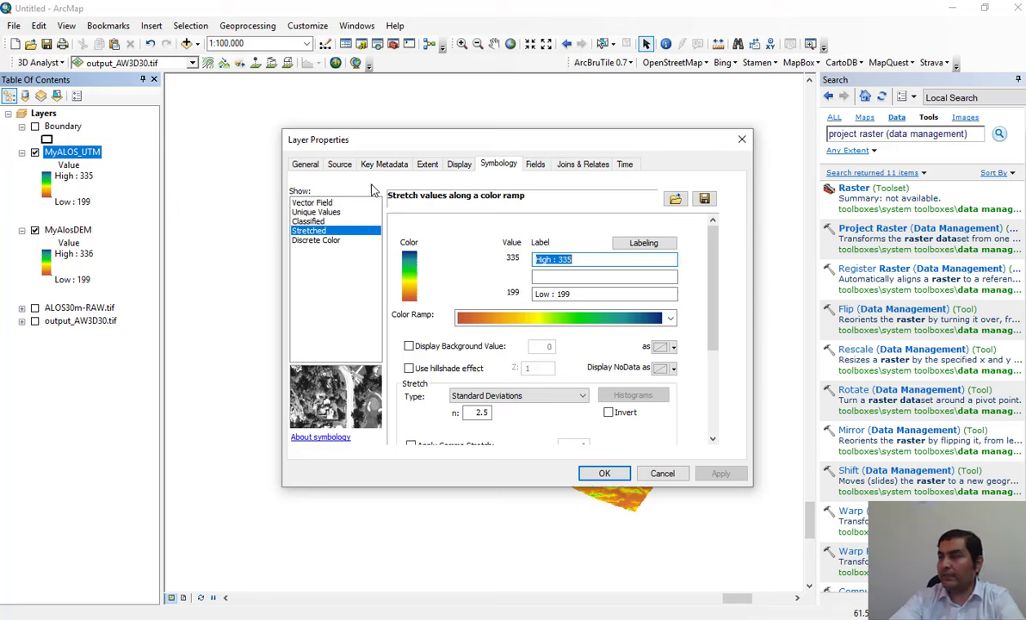
pyautogui.click(341, 166)
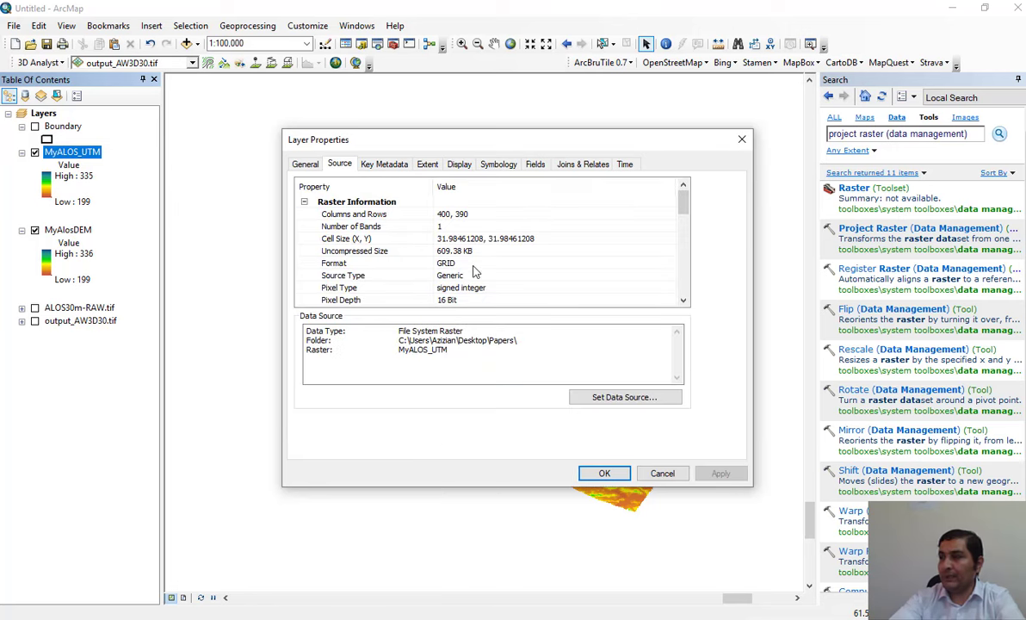
pyautogui.scroll(-2, 491, 271)
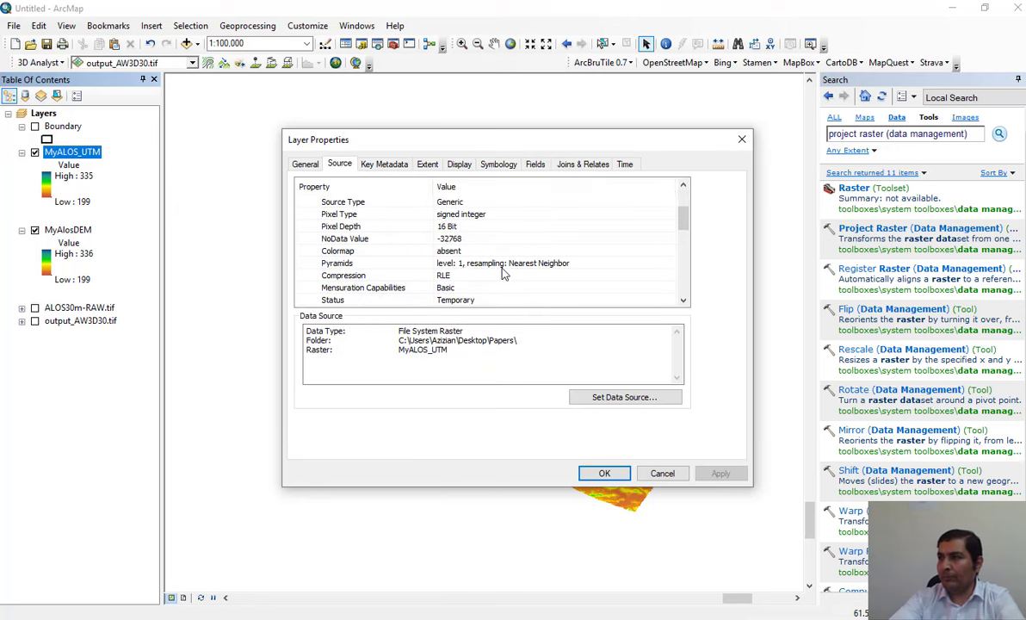
pyautogui.scroll(2, 504, 269)
pyautogui.click(465, 239)
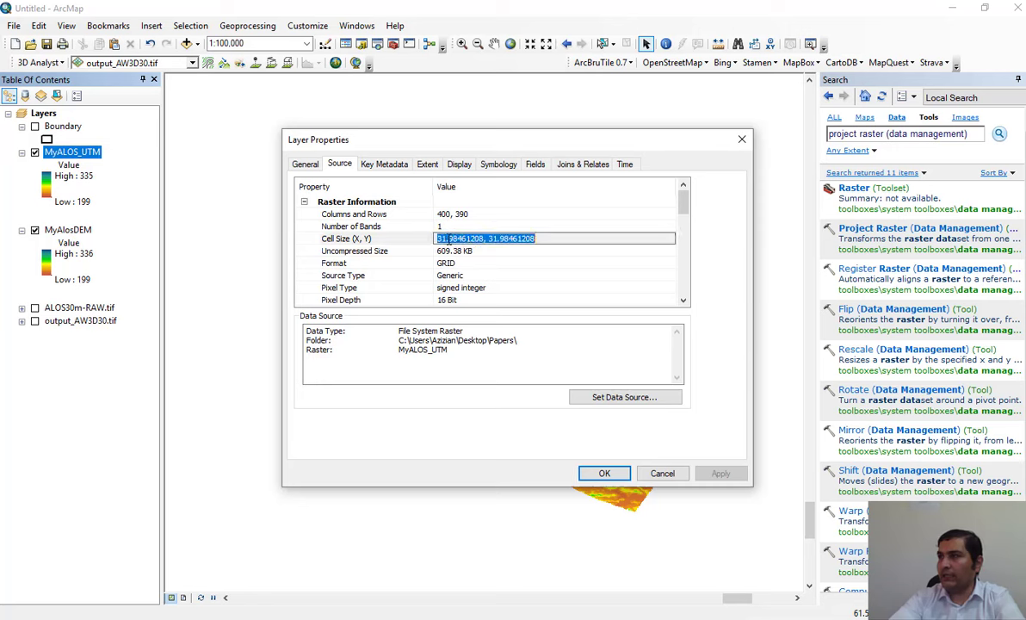
pyautogui.click(466, 240)
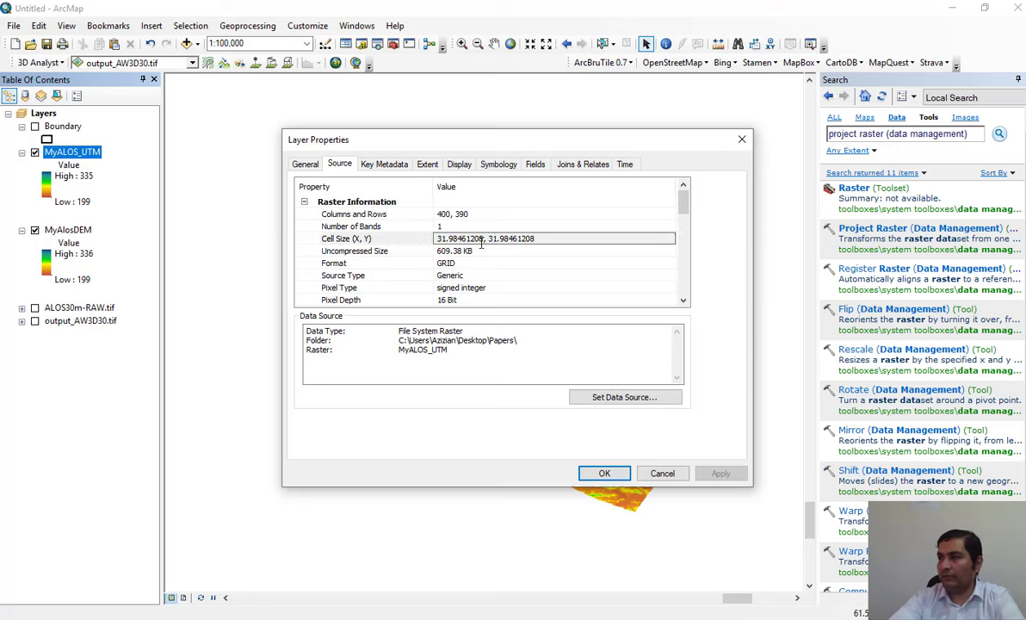
pyautogui.moveTo(487, 241); pyautogui.dragTo(557, 241)
pyautogui.scroll(-6, 550, 243)
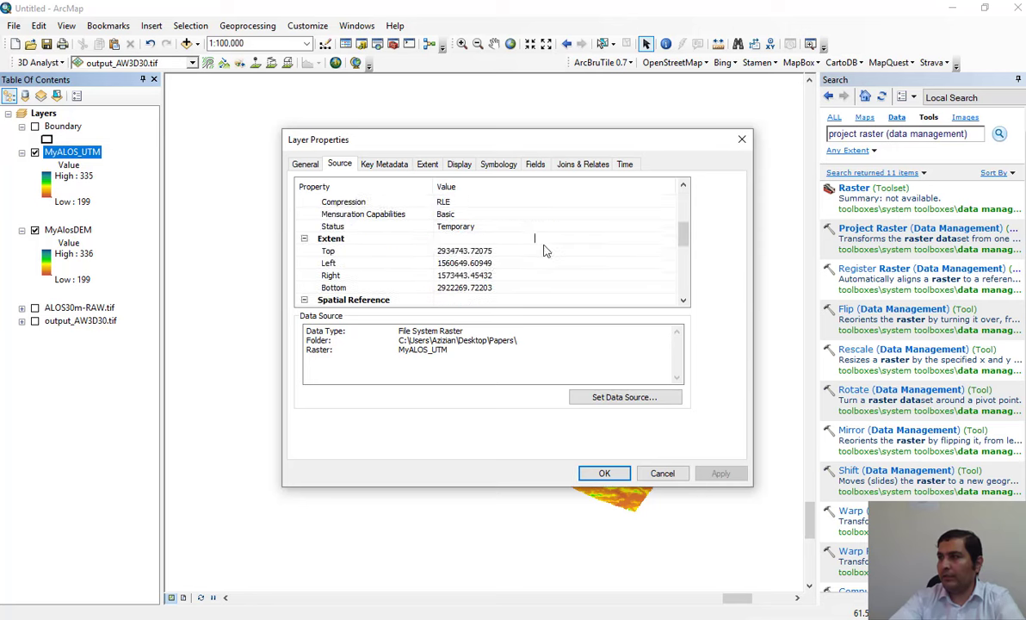
pyautogui.scroll(-1, 499, 262)
pyautogui.click(499, 213)
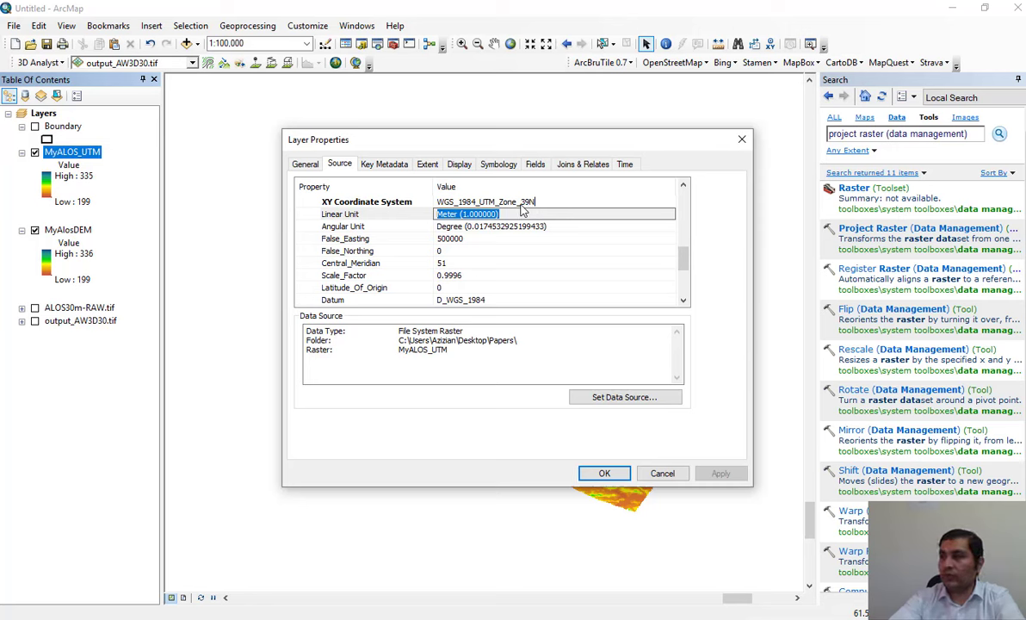
pyautogui.click(536, 202)
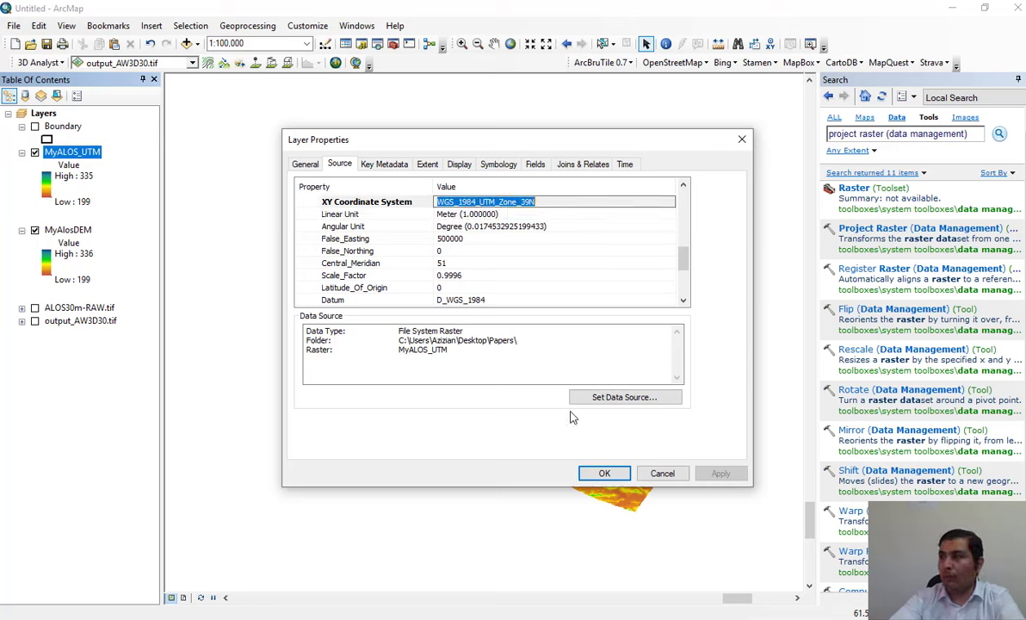
pyautogui.click(662, 472)
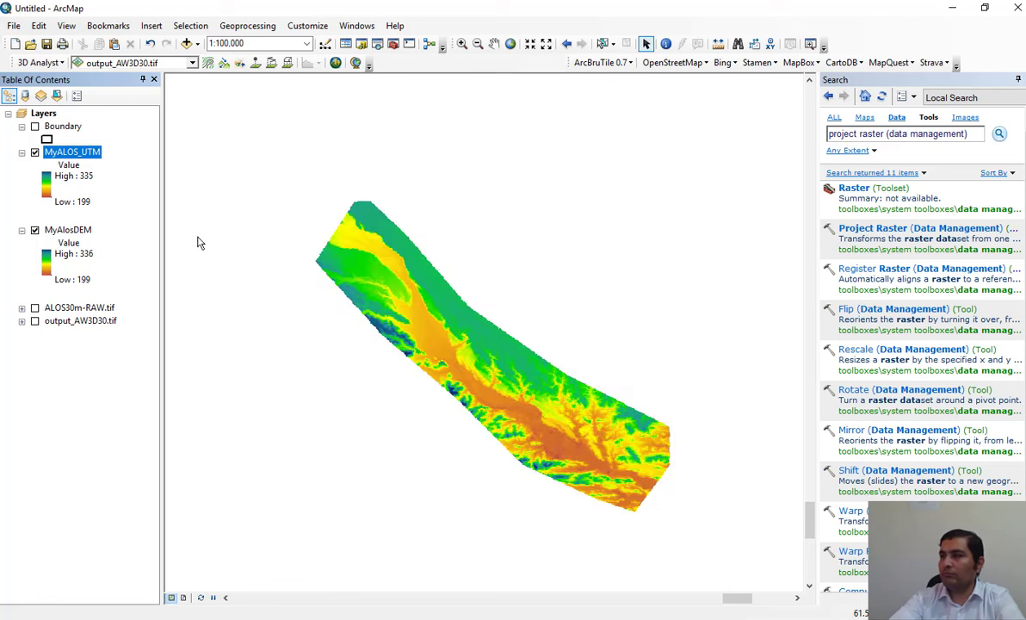